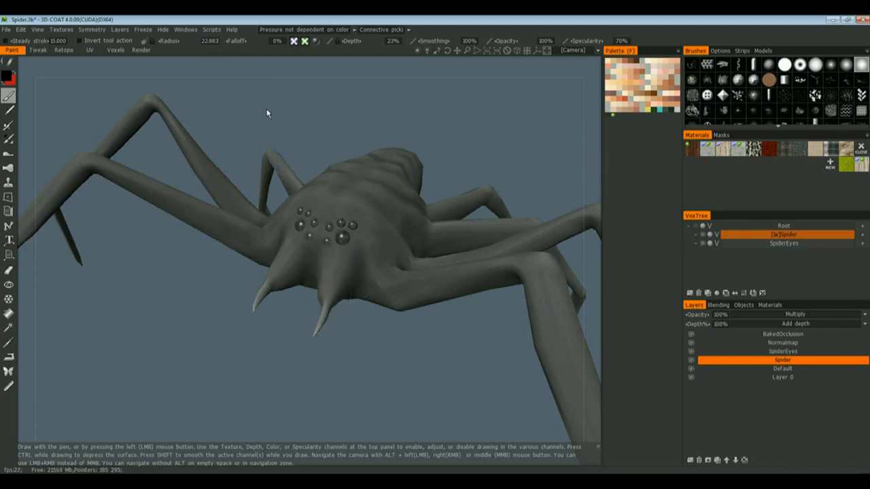
Step: Try to fill the unfrozen surface on the Spider layer with black, then undo the fill
click(142, 29)
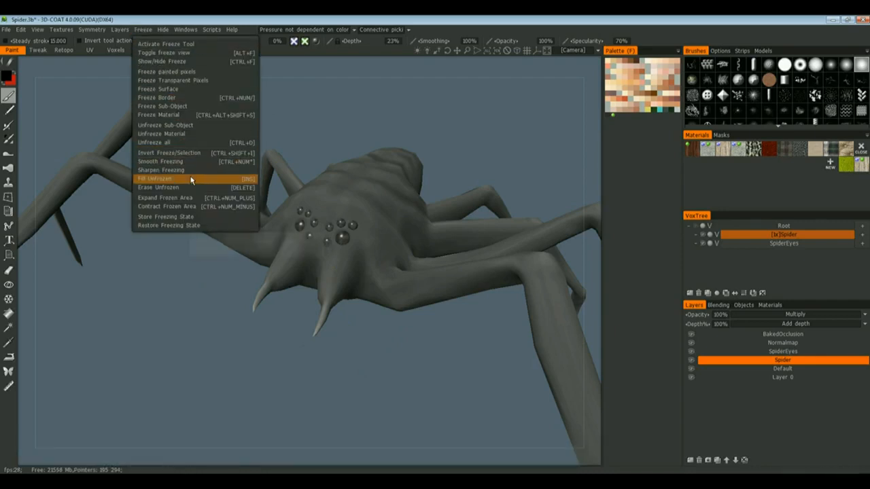
click(235, 178)
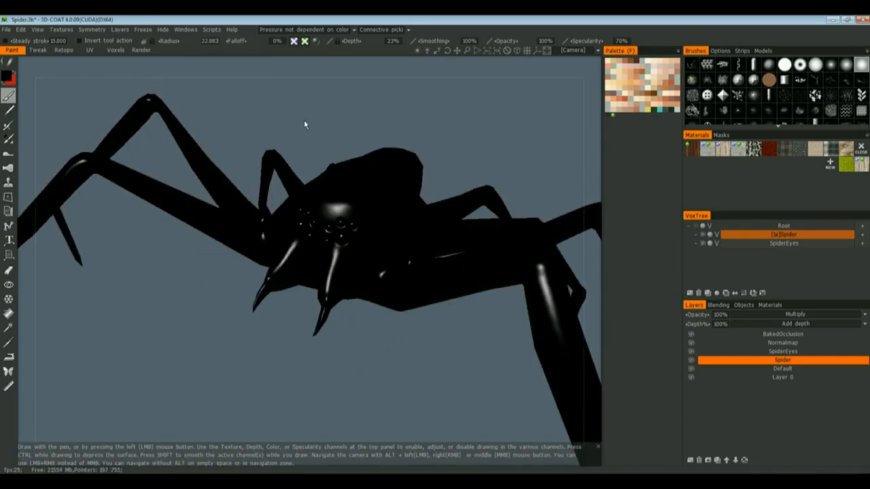
click(315, 41)
click(505, 51)
key(ctrl+z)
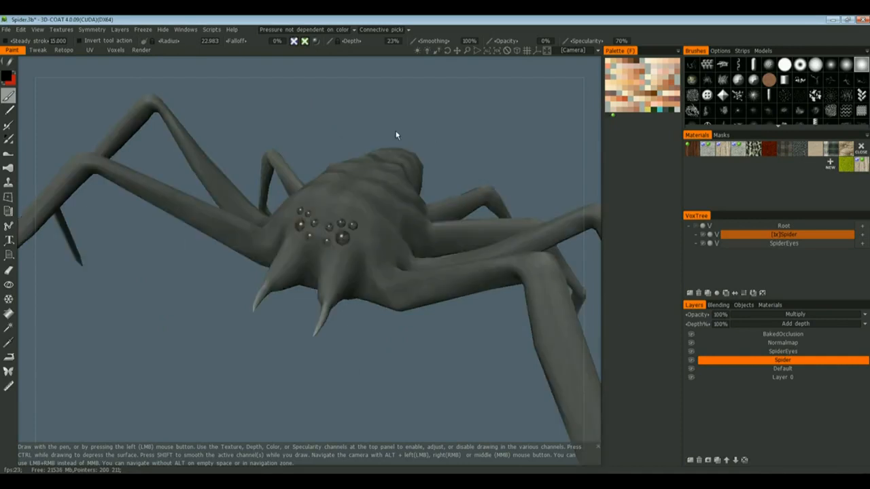
Step: Enable the depth channel for the paint brush
drag(389, 125, 333, 161)
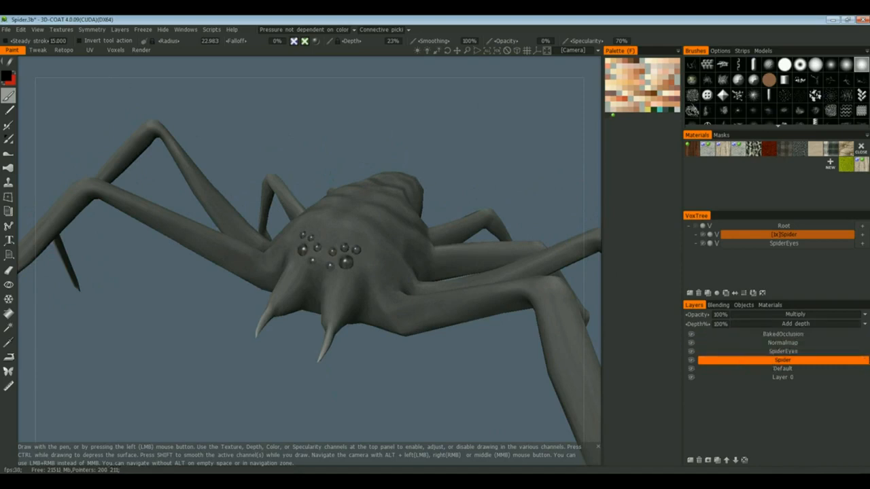
alt+drag(490, 351, 402, 329)
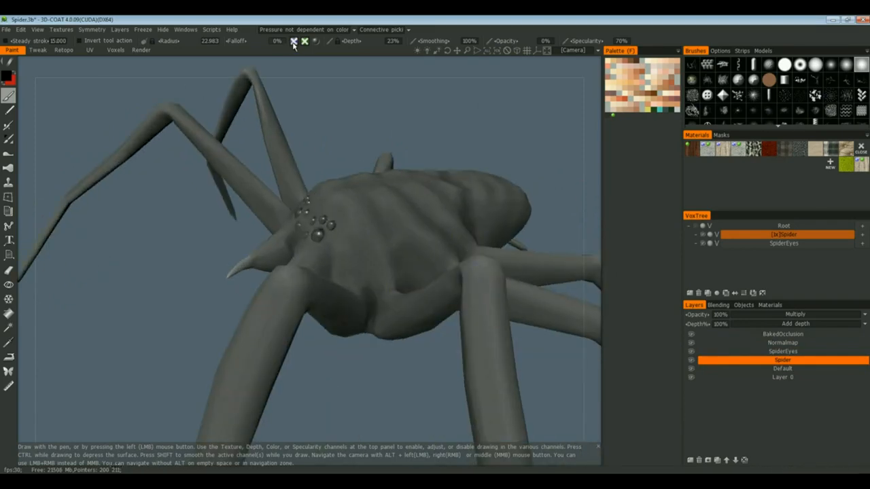
mouse_move(313, 45)
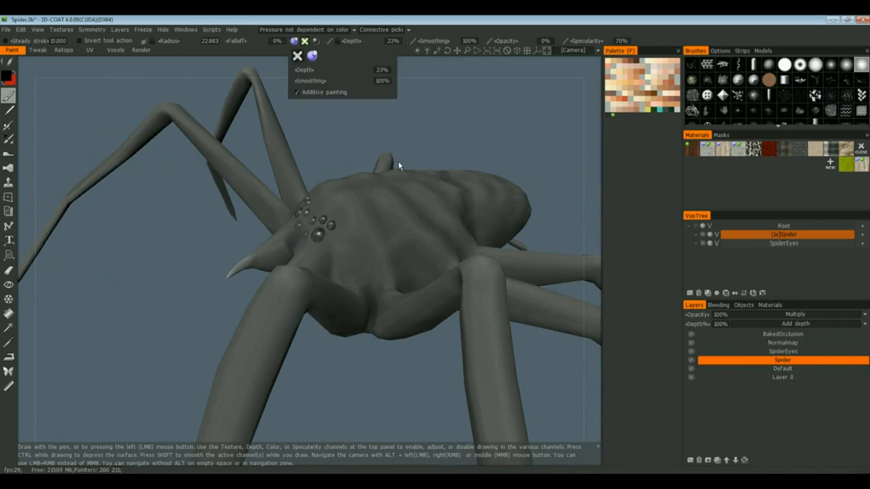
Step: Paint a raised depth stroke on the spider's back and inspect its silhouette from the side
drag(399, 165, 363, 171)
mouse_move(371, 226)
mouse_down()
mouse_move(437, 226)
mouse_move(375, 230)
mouse_move(414, 219)
mouse_move(392, 222)
mouse_up()
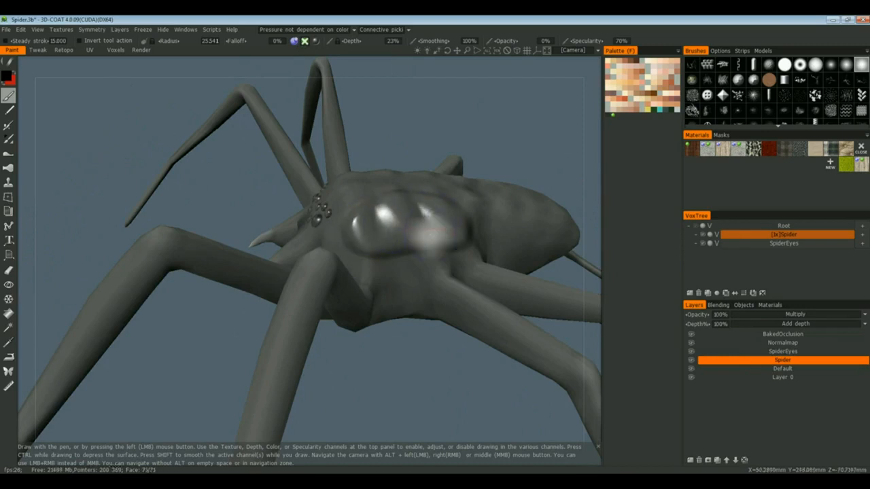
alt+drag(288, 235, 394, 215)
mouse_move(435, 252)
alt+mouse_down()
mouse_move(431, 266)
mouse_move(396, 285)
mouse_move(326, 301)
mouse_move(302, 265)
mouse_move(263, 268)
alt+mouse_up()
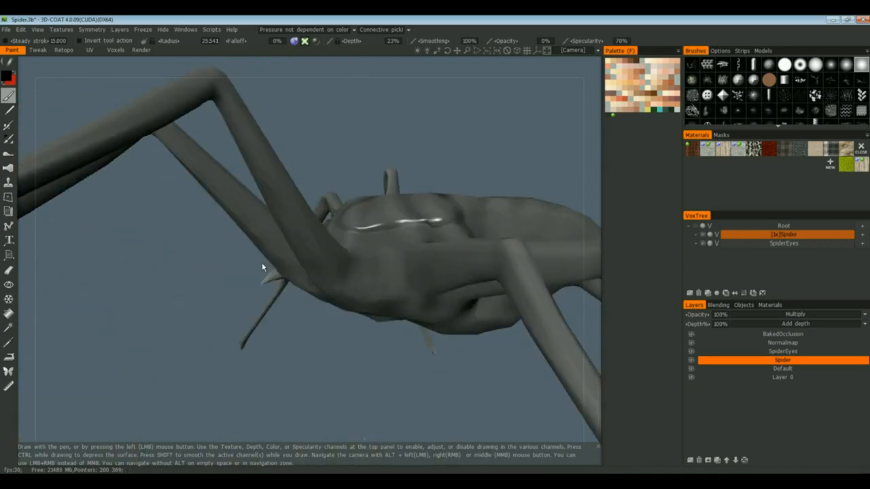
mouse_move(365, 233)
alt+mouse_down()
mouse_move(373, 202)
mouse_move(378, 239)
mouse_move(388, 202)
alt+mouse_up()
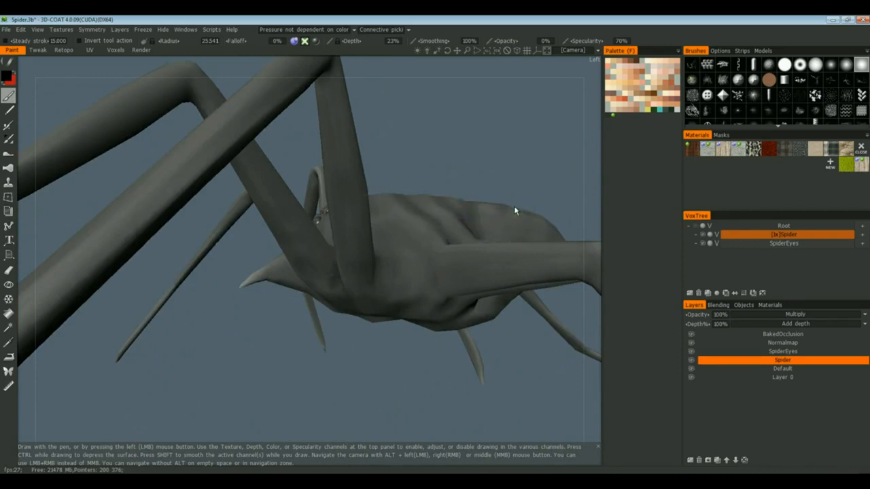
Step: Carve a depressed stroke along the upper side of the spider's back and inspect it in profile and from above
key(ctrl)
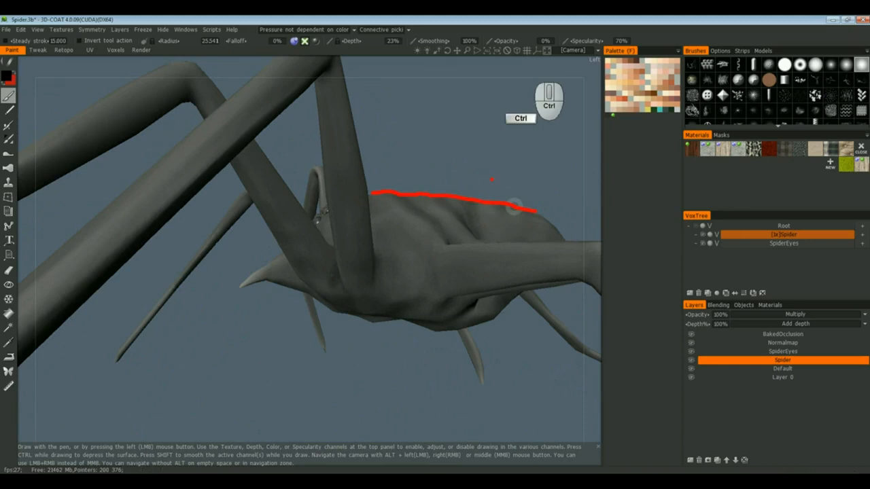
ctrl+drag(514, 207, 514, 208)
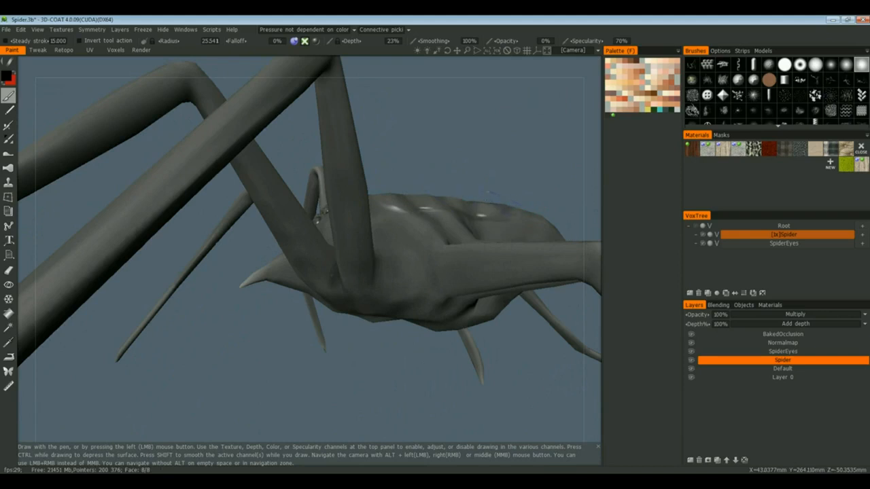
drag(448, 175, 419, 206)
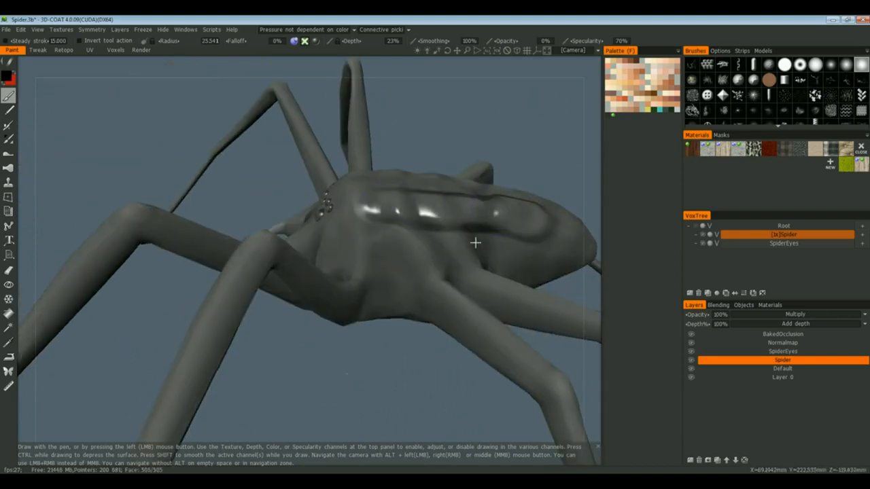
alt+drag(476, 243, 476, 227)
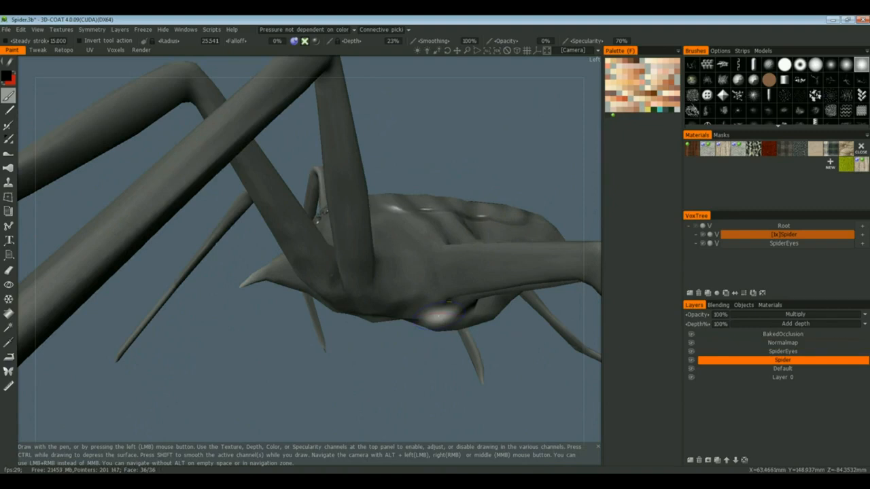
mouse_move(447, 319)
mouse_down()
mouse_move(450, 354)
mouse_move(466, 368)
mouse_move(472, 361)
mouse_move(485, 369)
mouse_up()
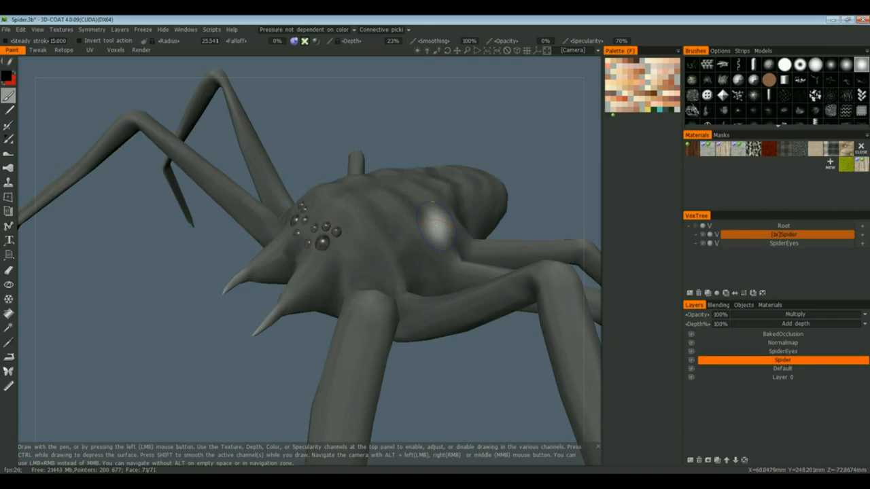
alt+drag(443, 230, 406, 235)
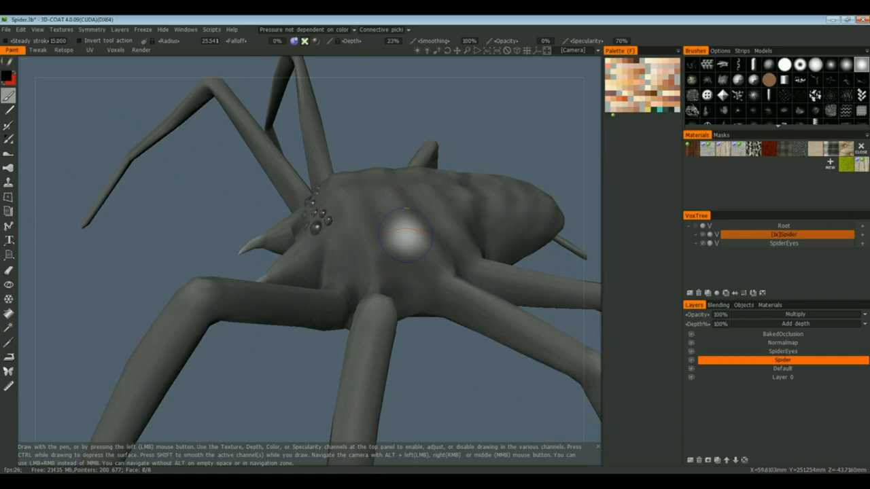
Step: Review the Retopo room's merge options, including per-pixel painting with displacement, and return to the Paint room
click(72, 50)
click(108, 30)
click(108, 30)
click(108, 29)
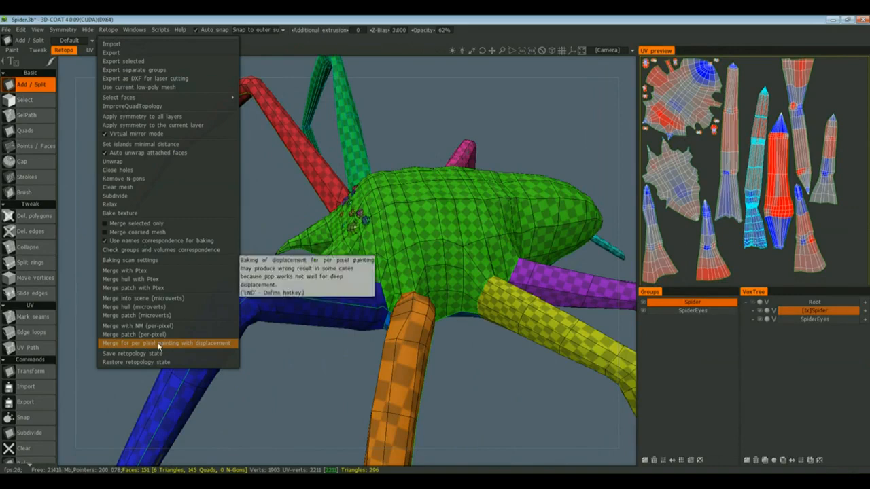
click(12, 50)
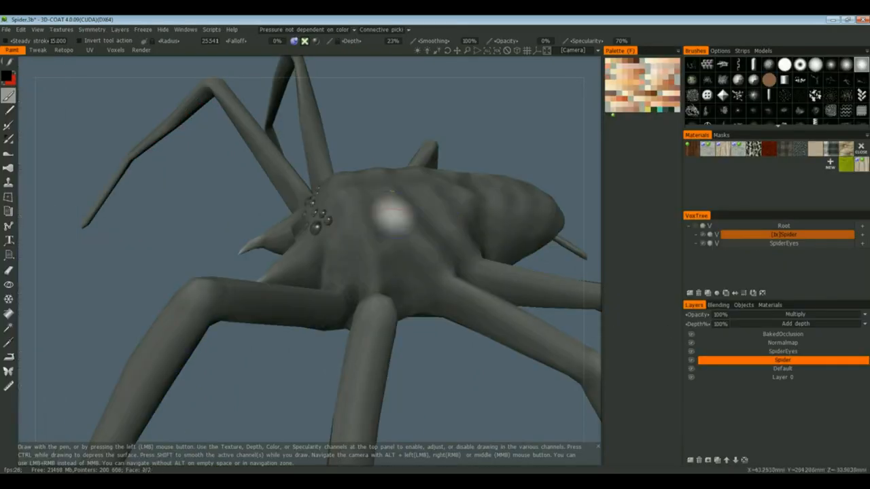
Step: Display the wireframe and paint a raised depth stroke across the spider's back to compare it with the mesh
key(w)
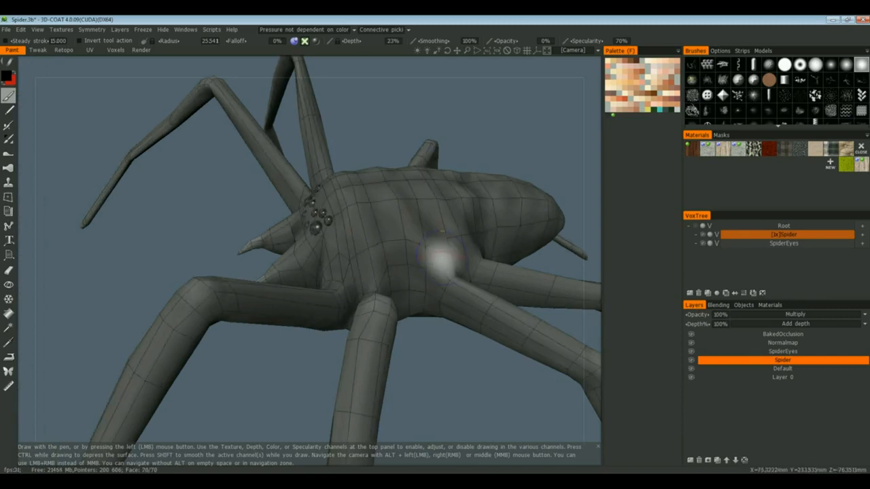
key(w)
key(w)
key(w)
key(w)
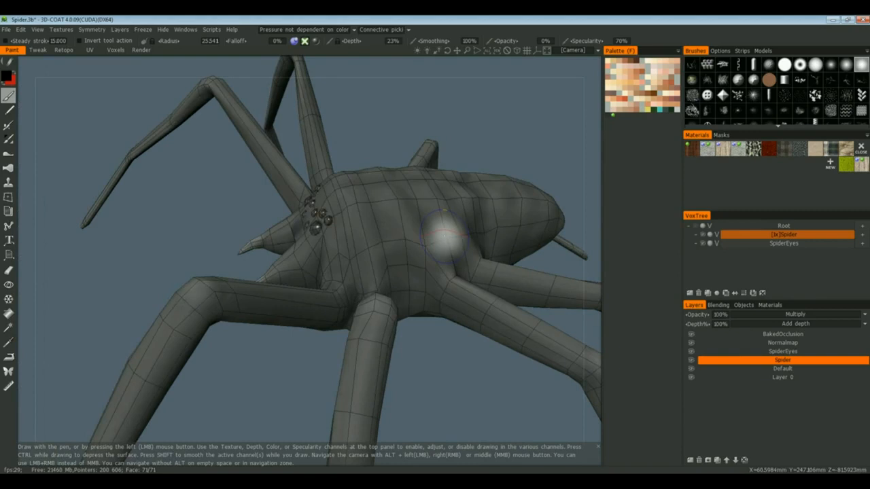
mouse_move(378, 214)
mouse_down()
mouse_move(466, 216)
mouse_move(431, 234)
mouse_move(374, 234)
mouse_up()
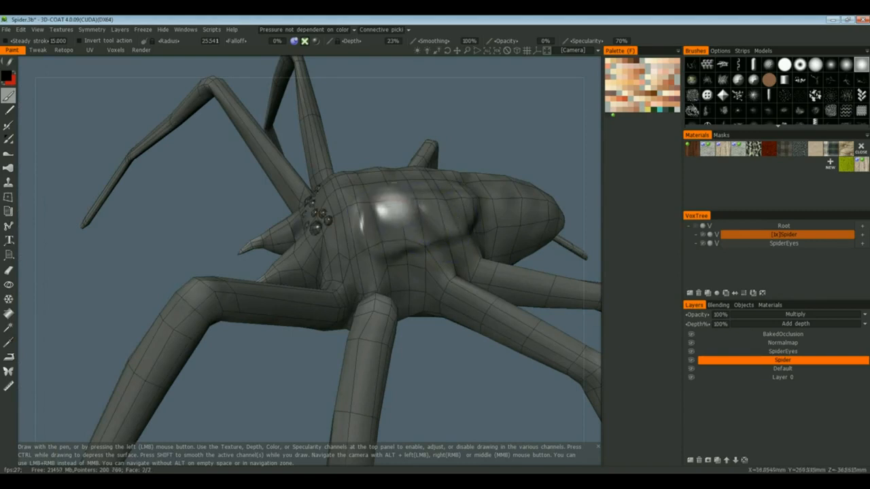
mouse_move(452, 234)
alt+mouse_down()
mouse_move(420, 183)
mouse_move(442, 221)
mouse_move(476, 229)
mouse_move(407, 237)
mouse_move(397, 249)
mouse_move(418, 248)
alt+mouse_up()
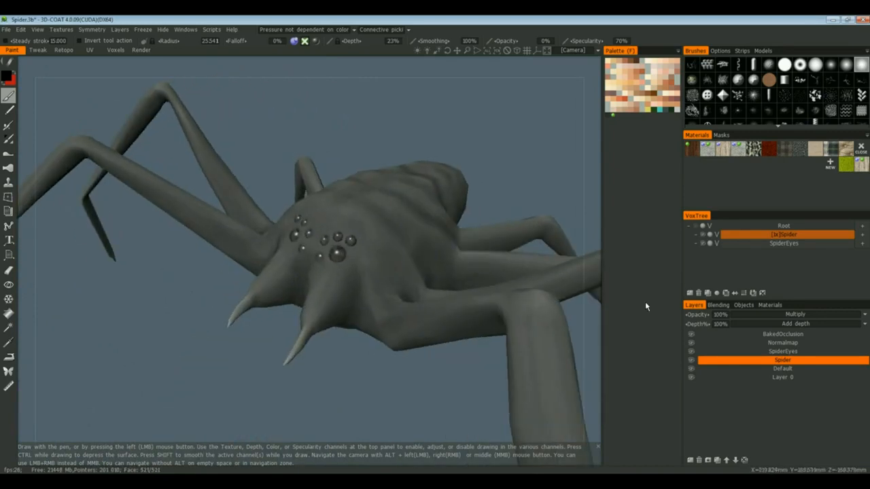
Step: Select the SpiderEyes layer and review the Retopo groups and the paint object and material lists
click(760, 352)
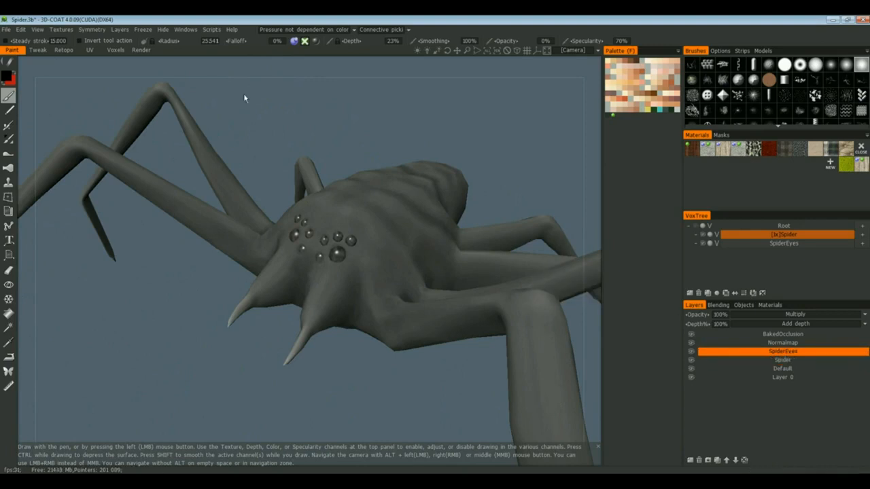
click(64, 51)
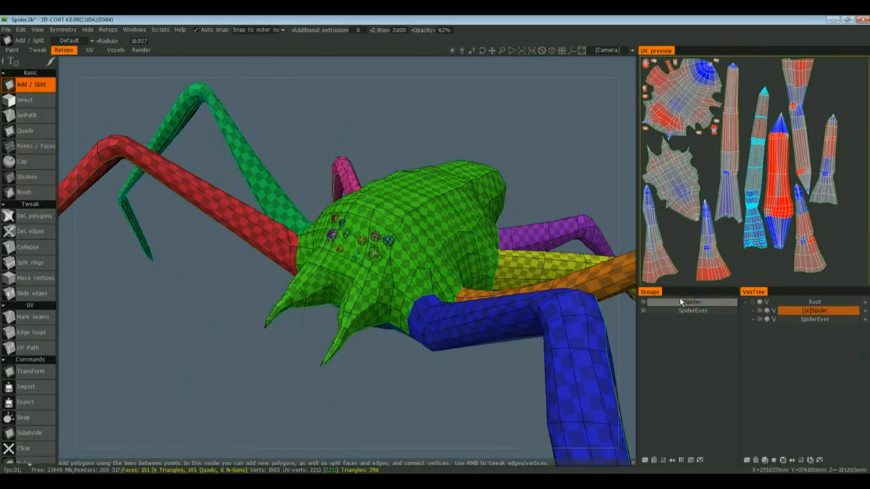
click(15, 51)
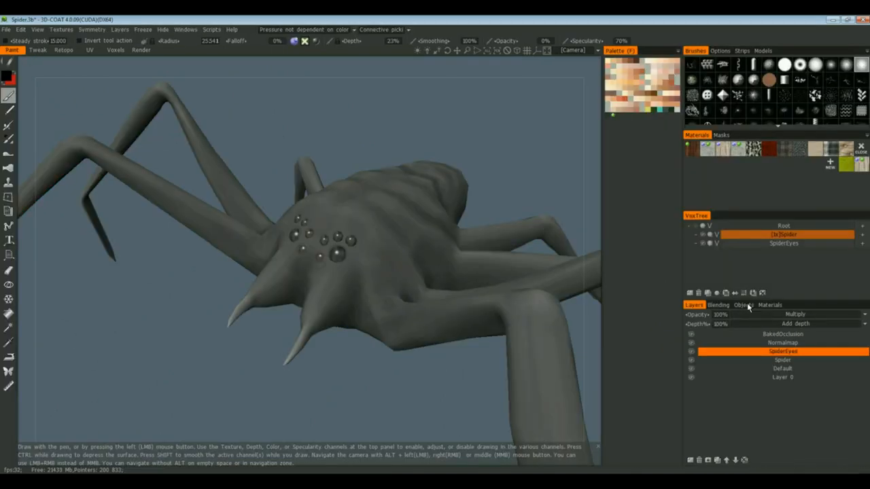
click(744, 305)
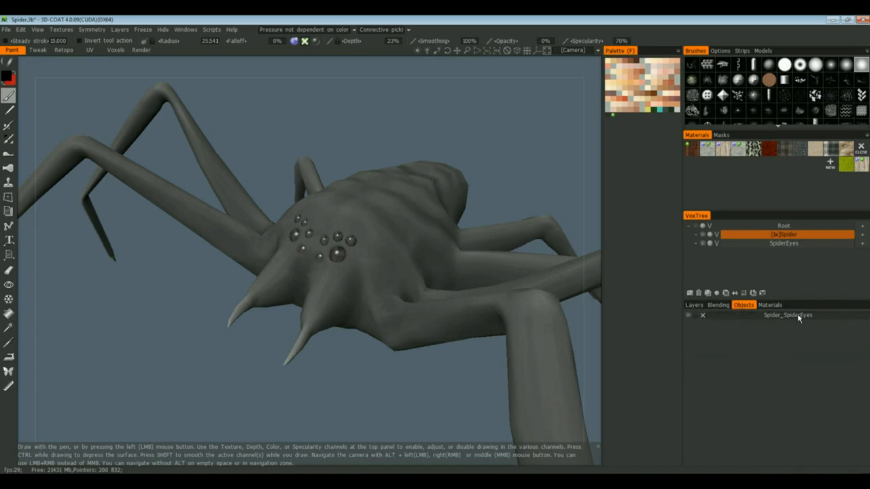
click(767, 306)
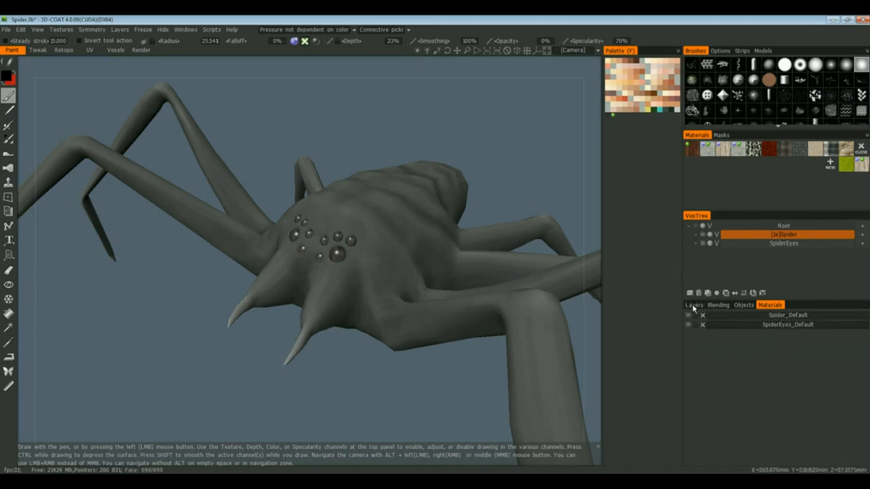
click(694, 307)
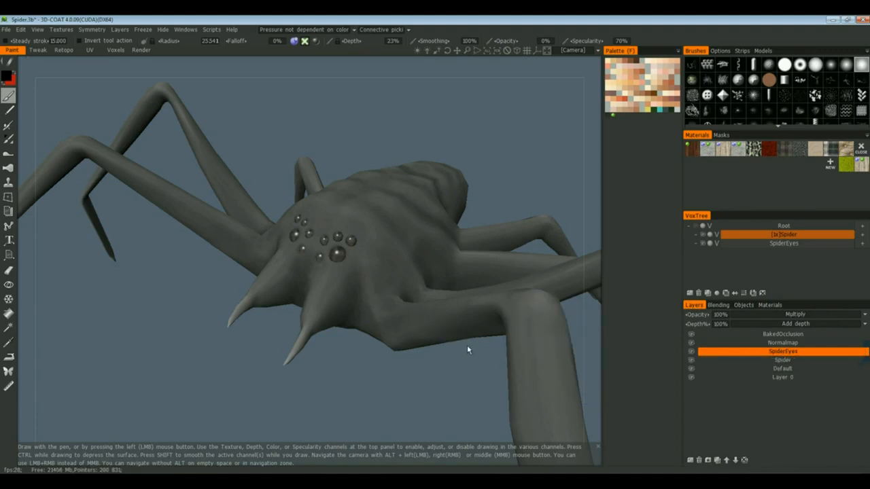
Step: Toggle the visibility of the SpiderEyes and Spider layers off and on to examine what each contributes
click(692, 352)
click(691, 353)
click(691, 360)
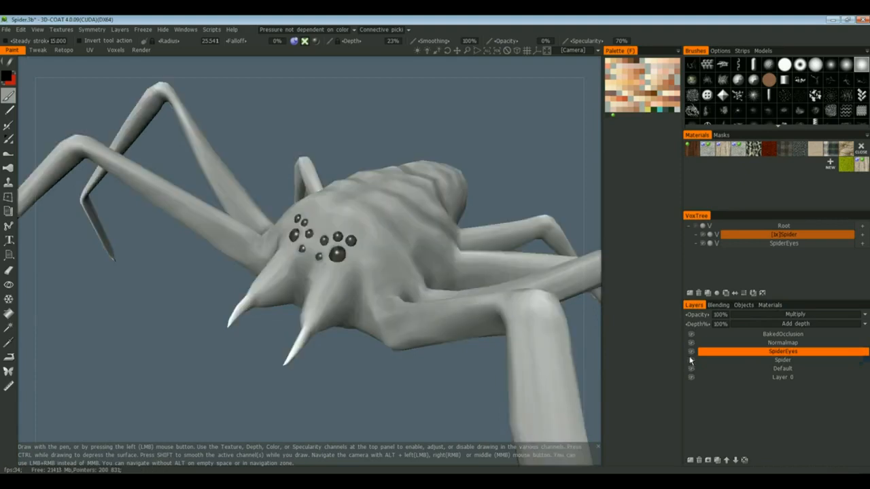
click(691, 360)
Step: Change the SpiderEyes layer's blend mode to Standard blend
alt+right_drag(543, 314, 450, 317)
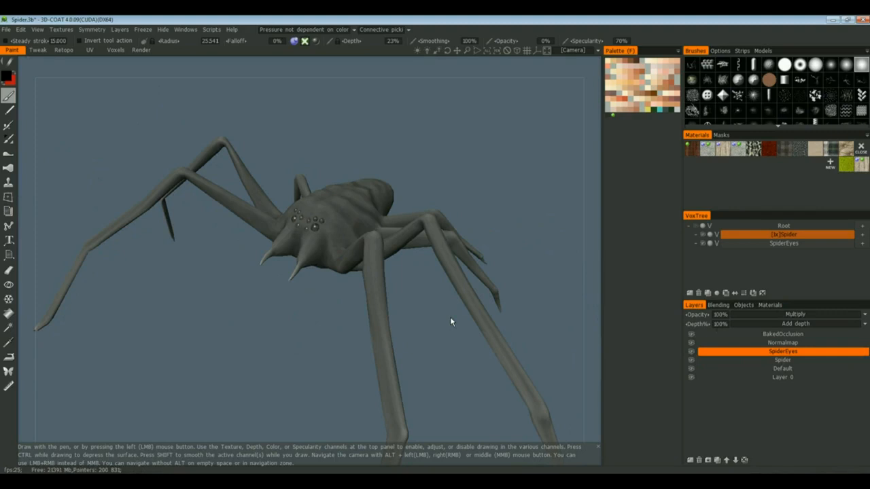
click(768, 315)
click(761, 56)
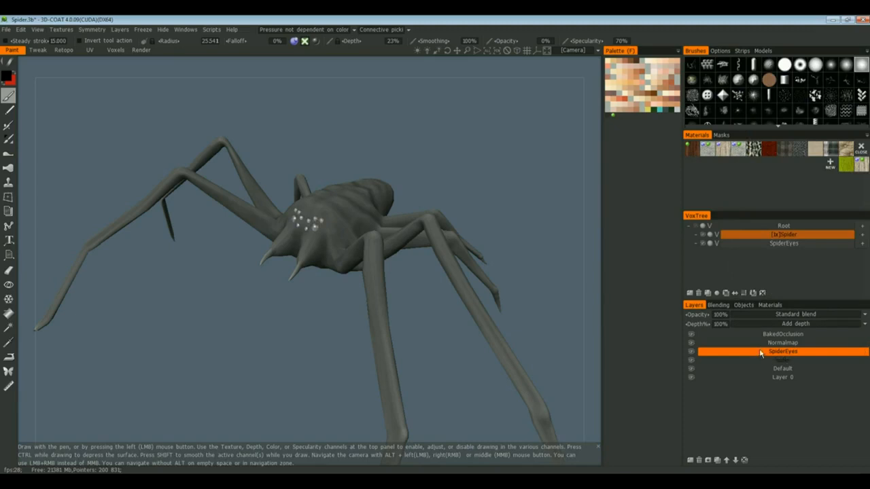
click(770, 315)
Step: Check the spider's eyes from several angles and brighten the viewport lighting
mouse_move(311, 305)
mouse_down()
mouse_move(332, 304)
mouse_move(339, 292)
mouse_move(297, 311)
mouse_move(323, 303)
mouse_up()
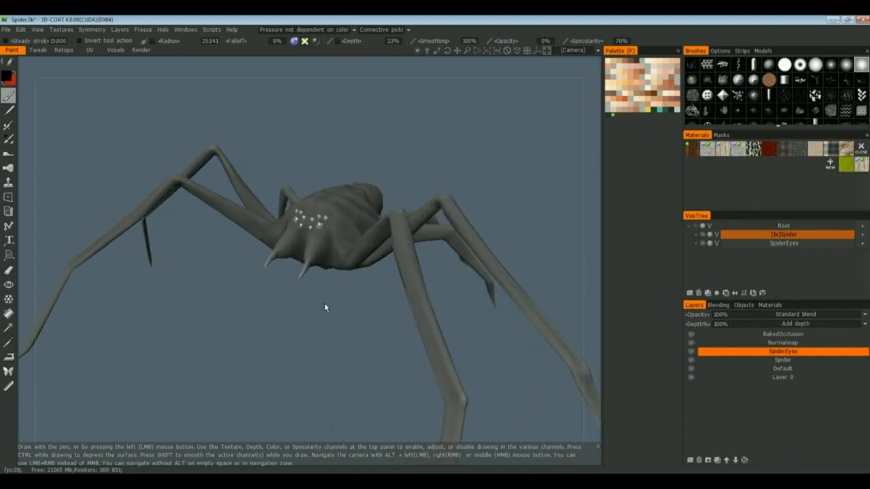
mouse_move(326, 305)
mouse_down()
mouse_move(326, 321)
mouse_move(296, 294)
mouse_move(340, 315)
mouse_move(349, 281)
mouse_move(272, 295)
mouse_move(286, 339)
mouse_move(316, 309)
mouse_up()
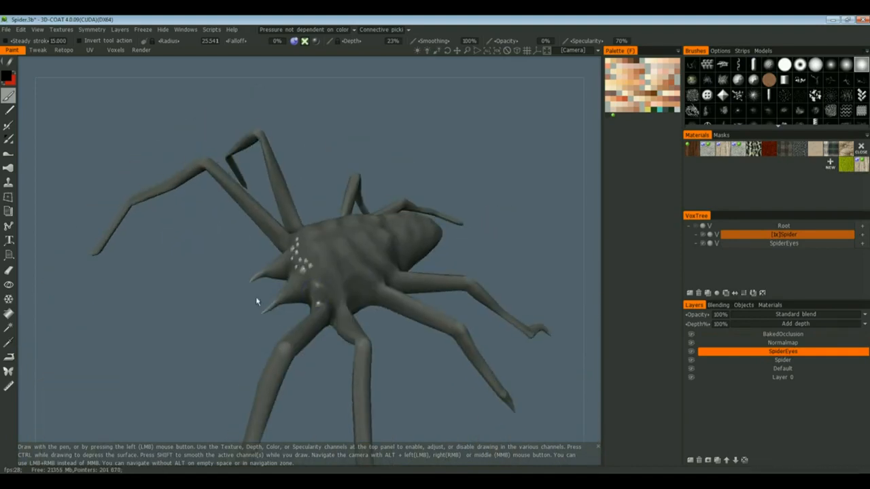
drag(246, 300, 259, 287)
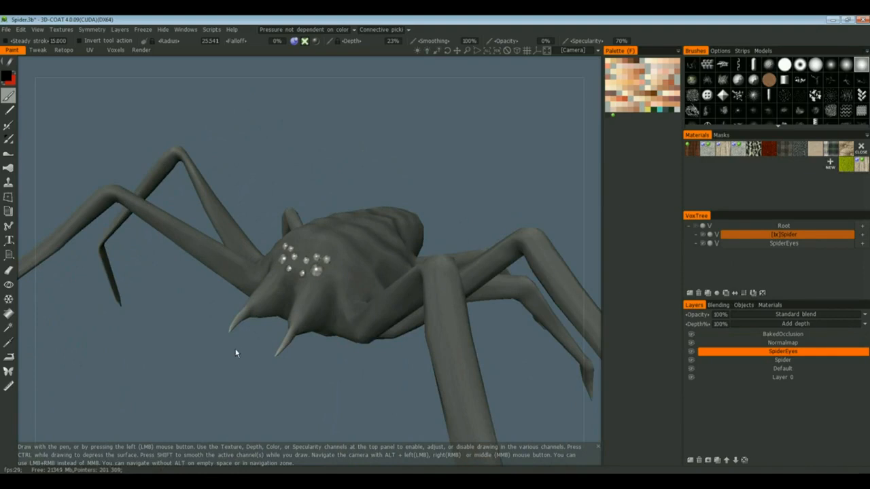
drag(245, 355, 257, 347)
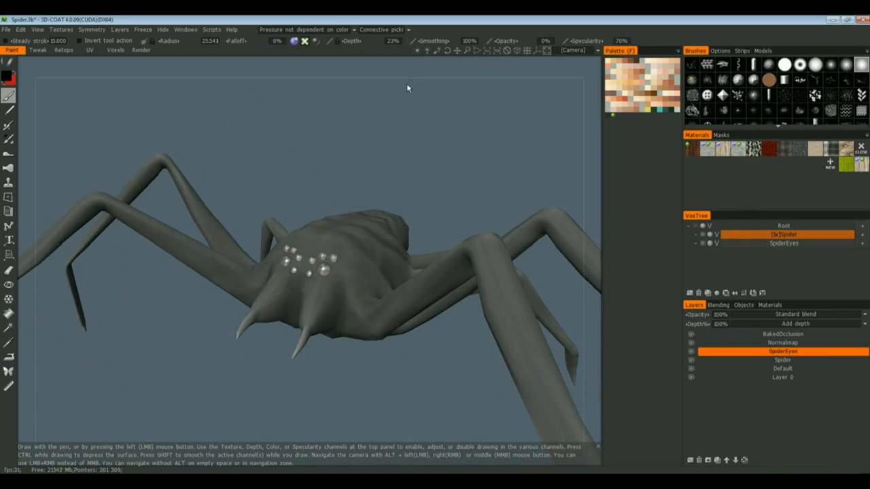
drag(415, 53, 417, 52)
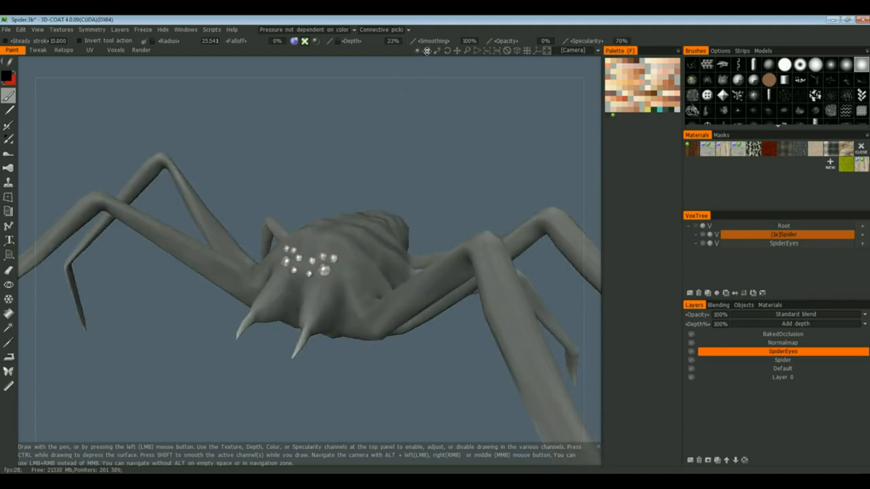
Step: Lower the viewport's ambient light, strengthen the directional light and re-aim it across the spider's body
drag(427, 52, 428, 53)
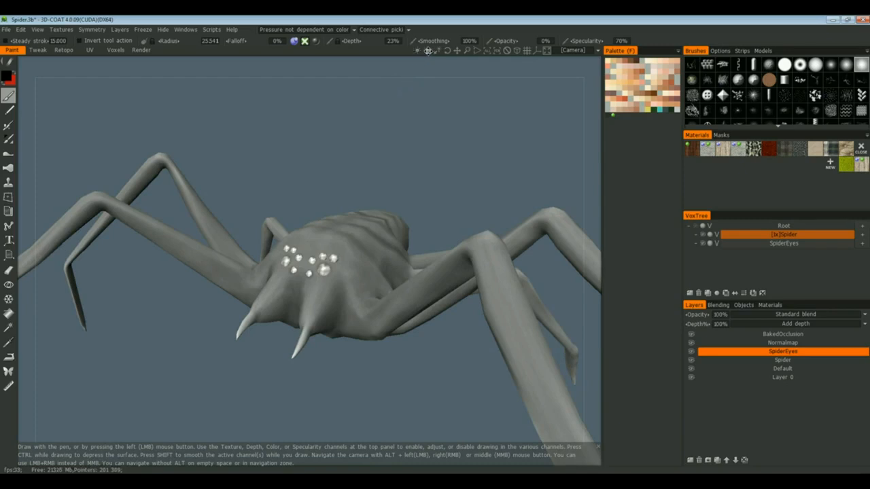
drag(419, 51, 420, 52)
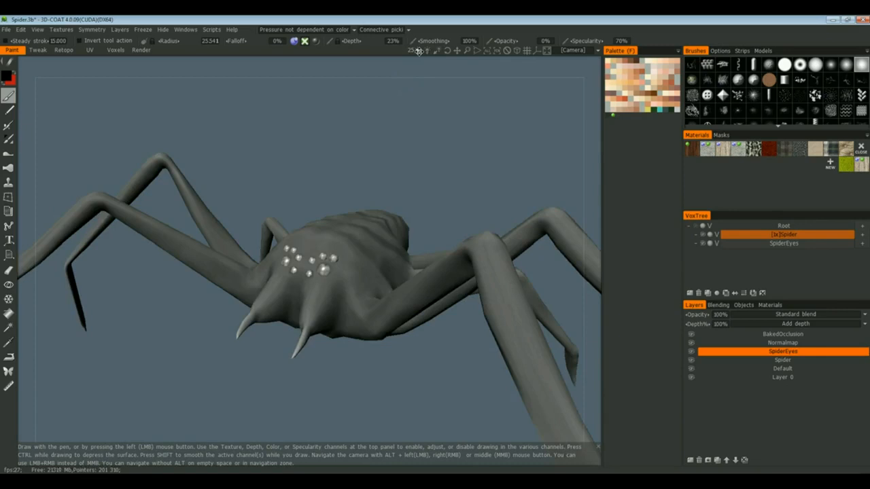
drag(420, 52, 427, 51)
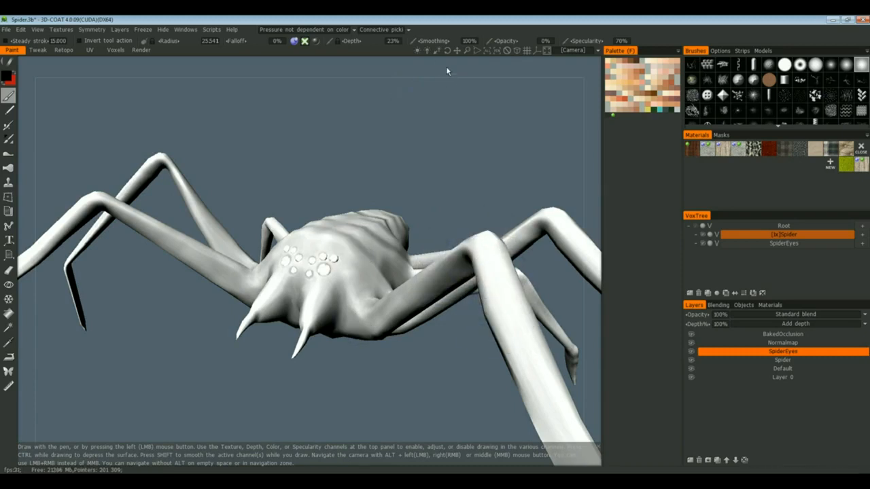
mouse_move(435, 53)
mouse_down()
mouse_move(427, 49)
mouse_move(301, 184)
mouse_move(404, 170)
mouse_move(394, 179)
mouse_up()
drag(347, 230, 394, 224)
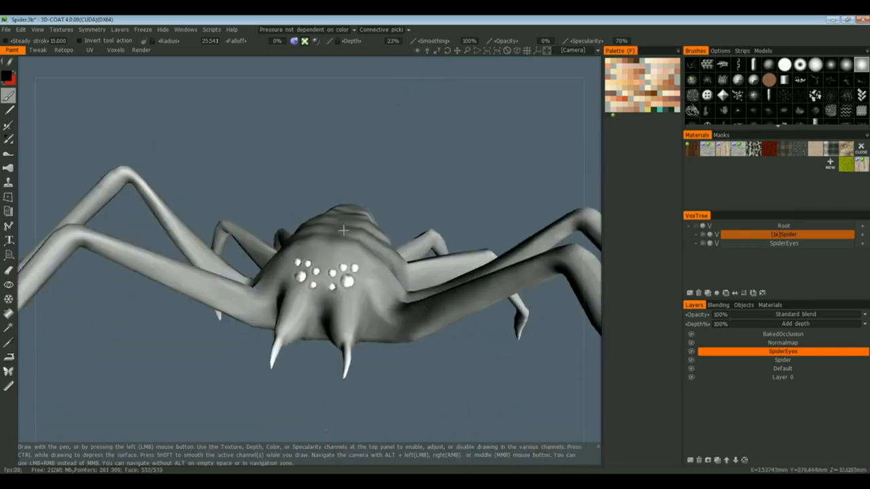
Step: Reduce the ambient light further and turn the directional light while viewing the eyes up close
scroll(432, 135, up, 3)
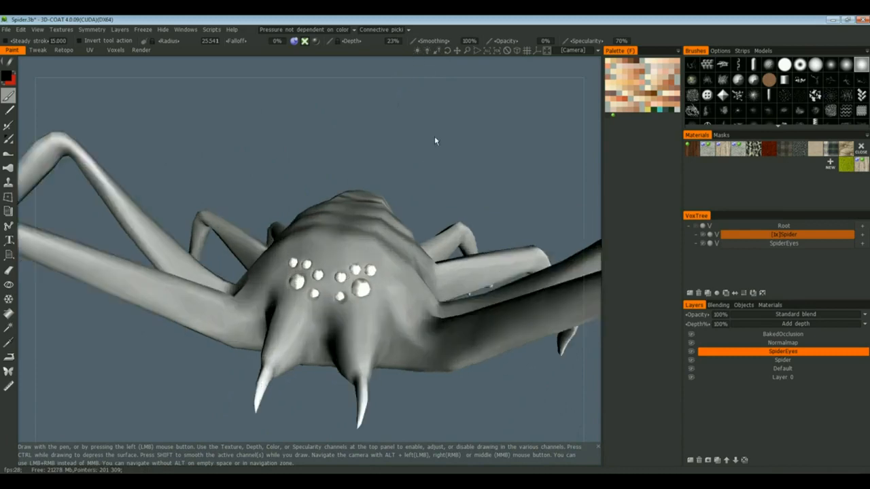
scroll(428, 154, up, 2)
drag(428, 150, 422, 148)
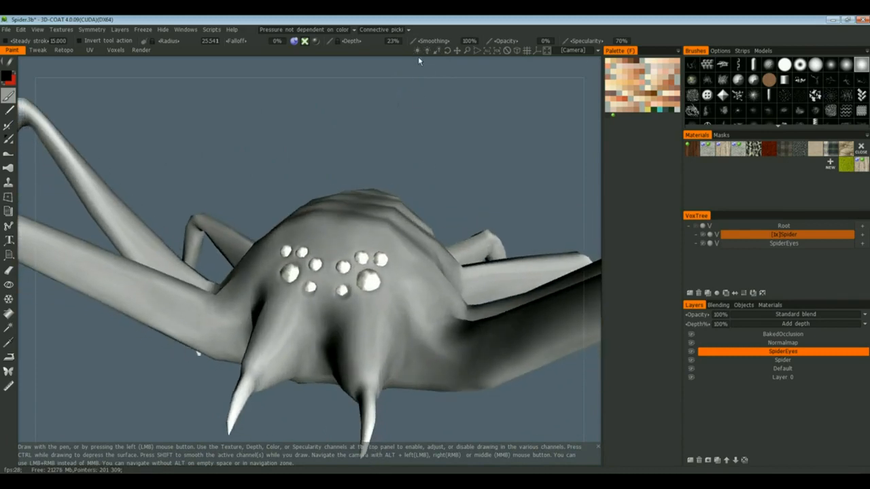
drag(417, 50, 418, 51)
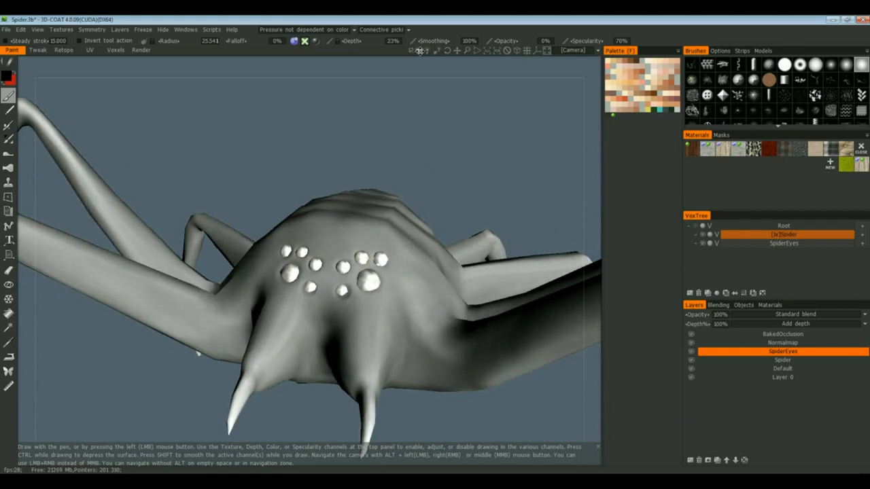
drag(424, 51, 437, 51)
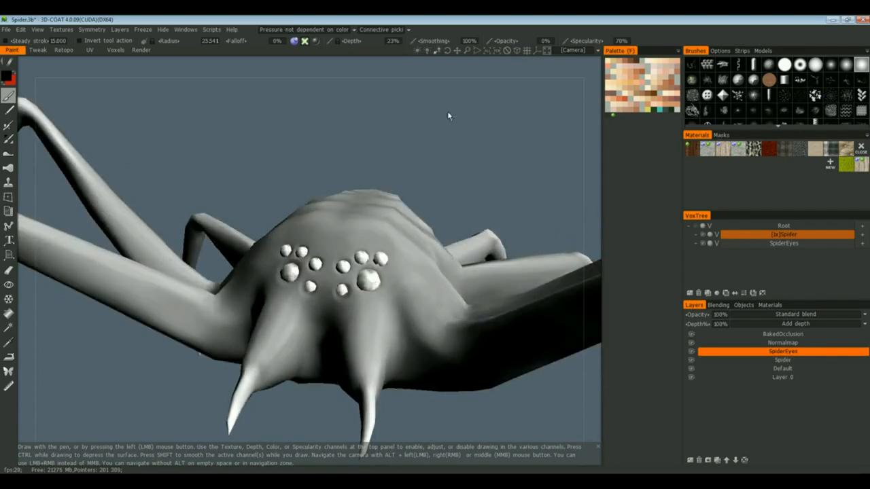
Step: Fine-tune the directional light's angle and intensity, and check the shading from a distance and from the front
right_drag(448, 113, 442, 183)
drag(443, 188, 413, 158)
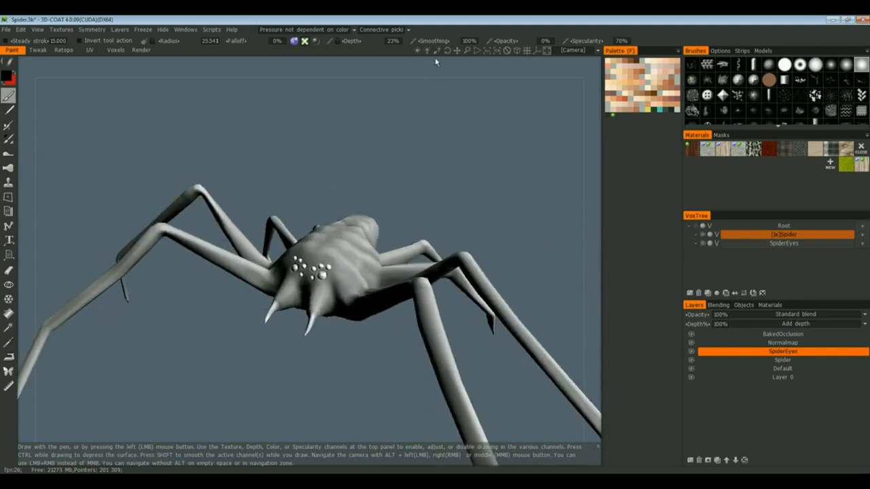
drag(435, 51, 434, 52)
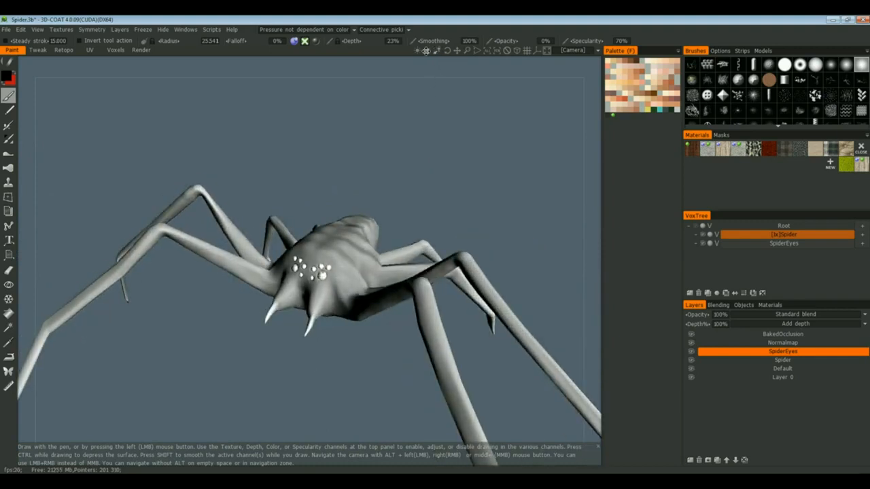
drag(435, 51, 436, 52)
drag(412, 152, 431, 134)
scroll(409, 290, up, 3)
alt+drag(409, 289, 400, 312)
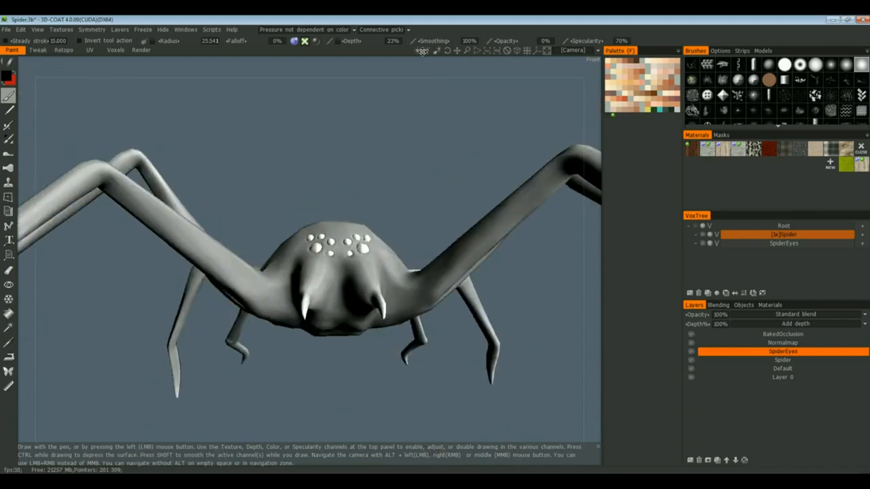
Step: Brighten the viewport lighting on the spider and check the shading of the head and legs from several angles
drag(417, 53, 418, 52)
alt+drag(367, 113, 402, 200)
scroll(363, 250, down, 4)
scroll(366, 251, up, 6)
alt+drag(366, 252, 282, 360)
mouse_move(406, 79)
alt+mouse_down()
mouse_move(414, 52)
mouse_move(412, 59)
alt+mouse_up()
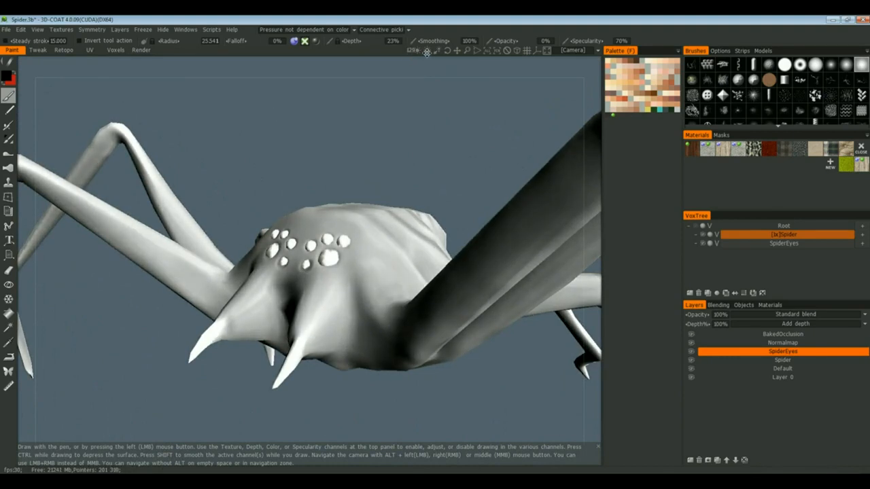
drag(333, 95, 333, 125)
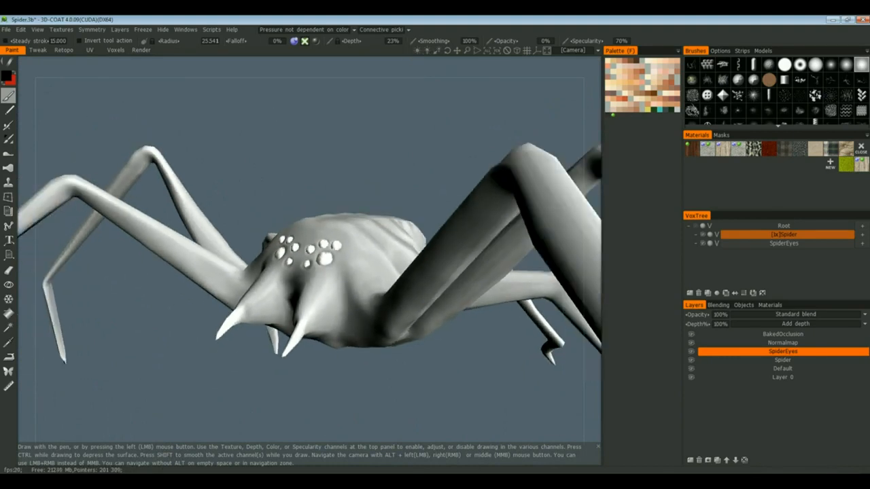
drag(220, 154, 278, 177)
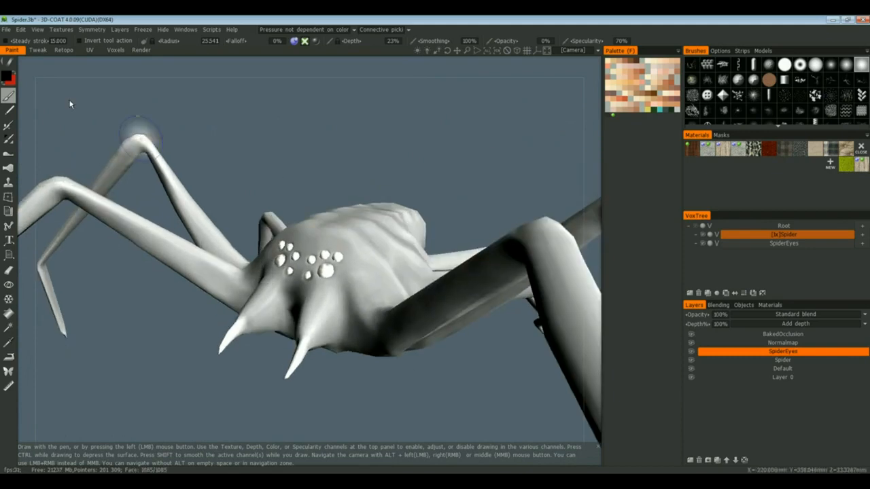
Step: Make red the foreground colour, switch painting from depth to colour only, and set the brush opacity to 100%
key(x)
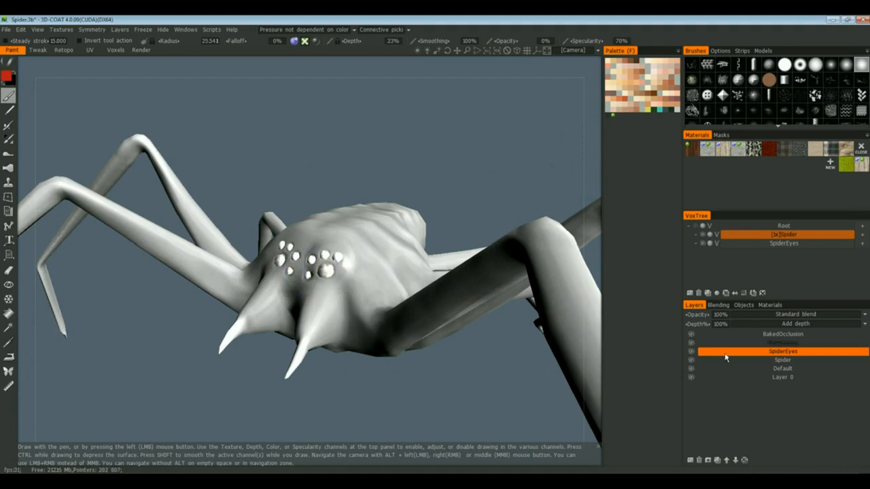
click(296, 42)
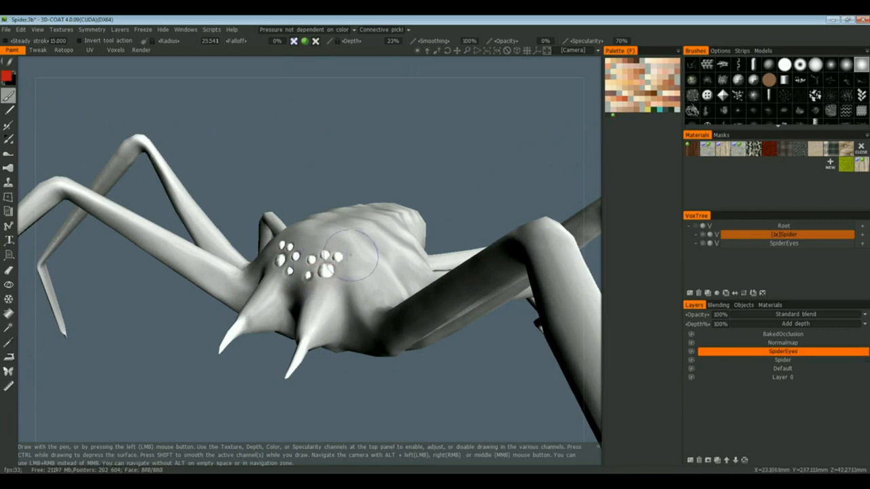
click(543, 41)
text(100)
key(Return)
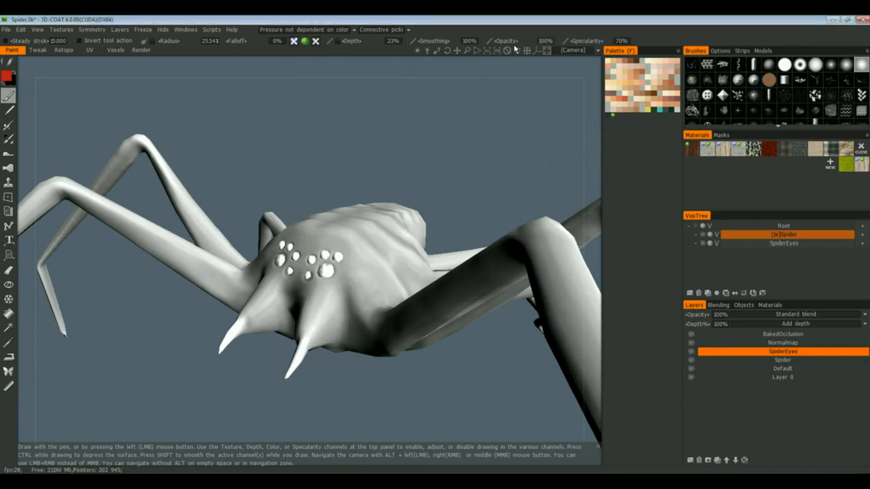
Step: Try a red brush stroke across the spider's eyes and undo it
mouse_move(309, 289)
mouse_down()
mouse_move(333, 260)
mouse_move(299, 272)
mouse_move(313, 291)
mouse_move(350, 278)
mouse_up()
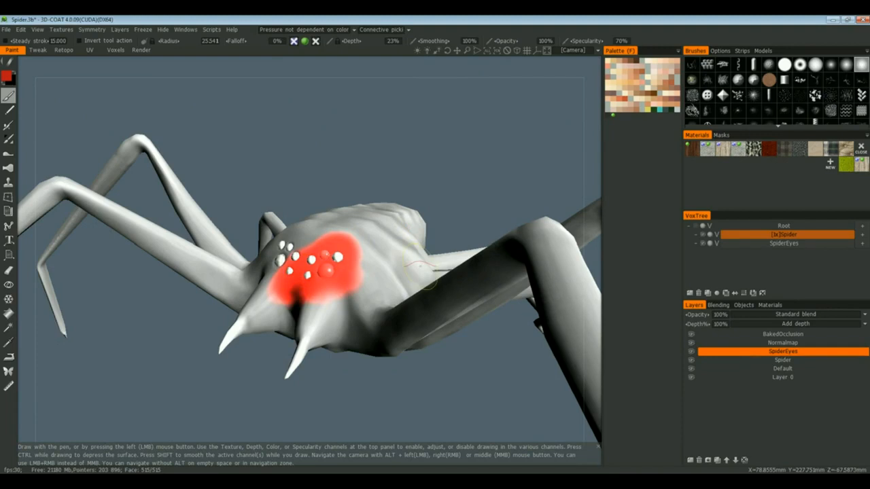
key(ctrl+z)
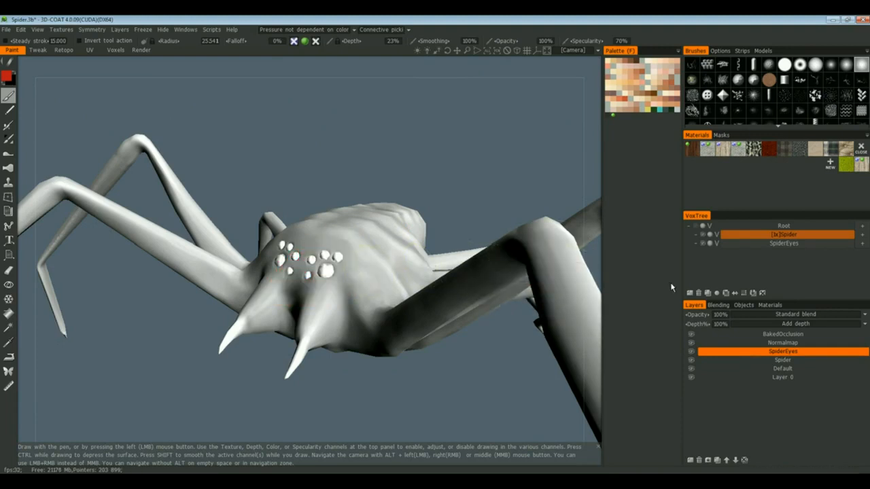
Step: Review the paint object and material lists and the available windows, and return to the layer list
click(767, 306)
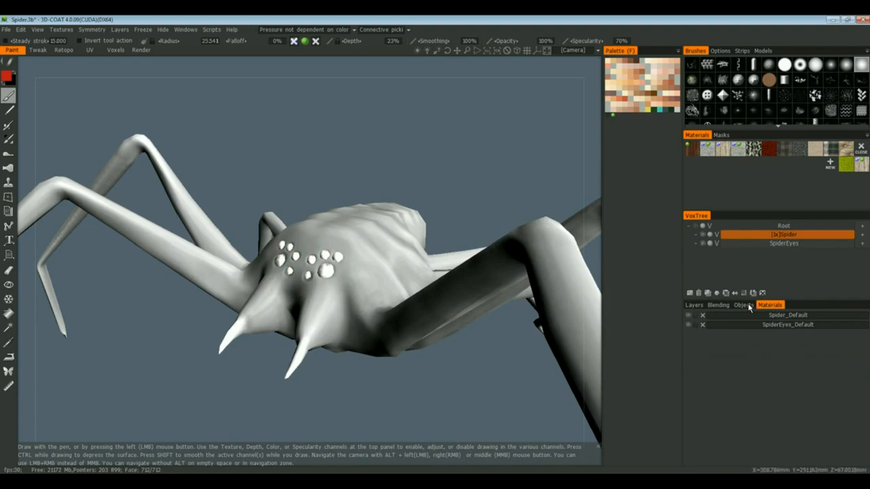
click(745, 306)
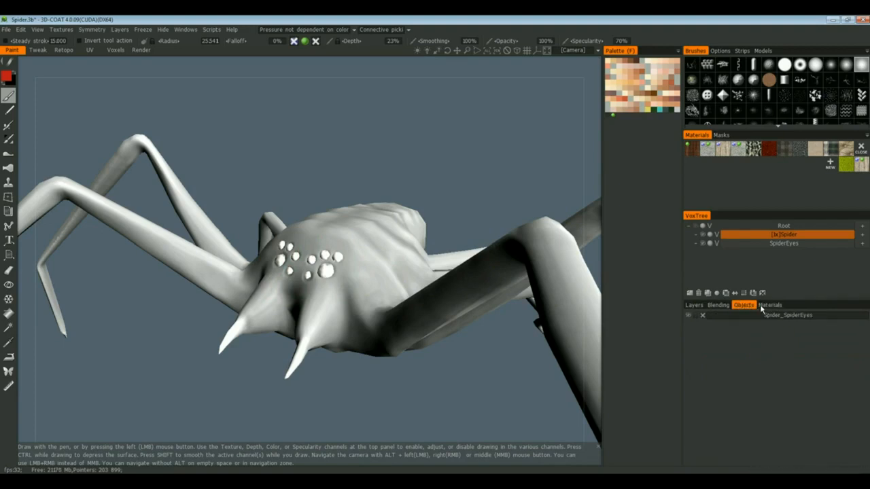
click(693, 306)
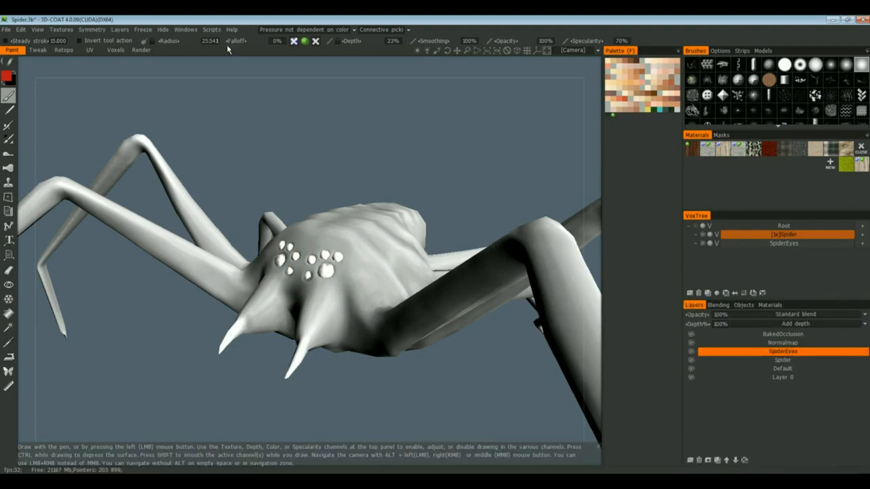
click(189, 31)
mouse_move(197, 44)
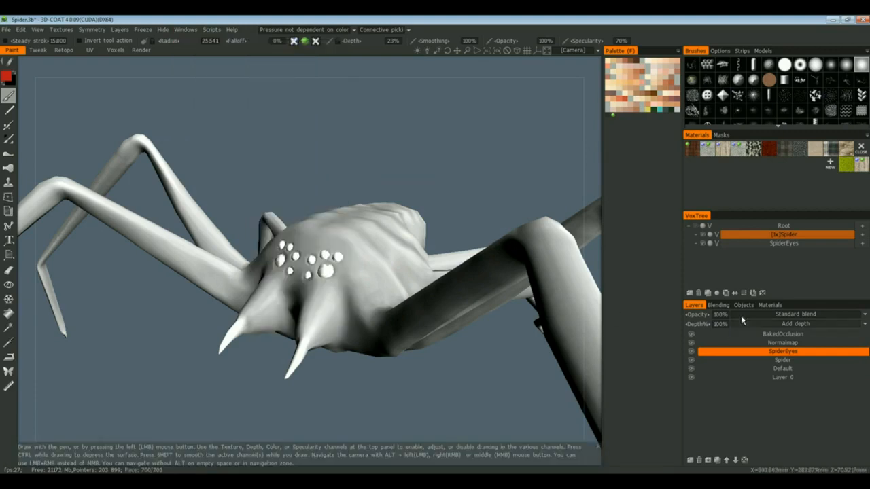
click(743, 305)
click(767, 305)
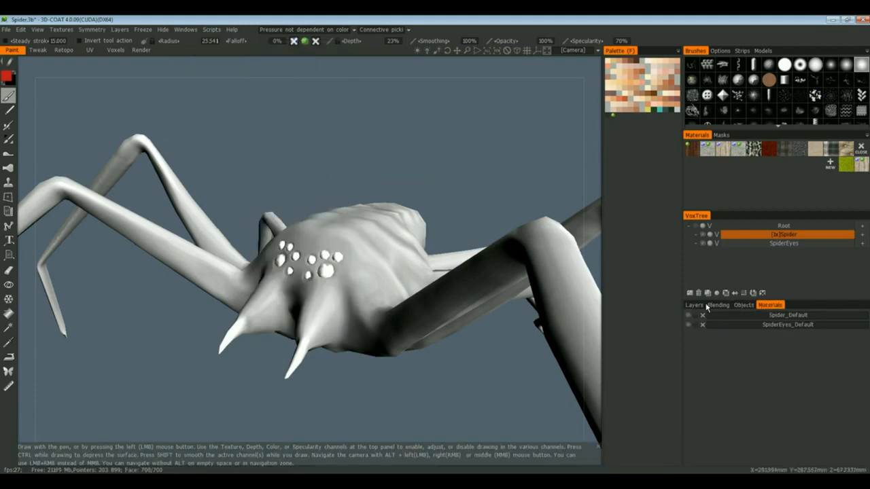
click(694, 305)
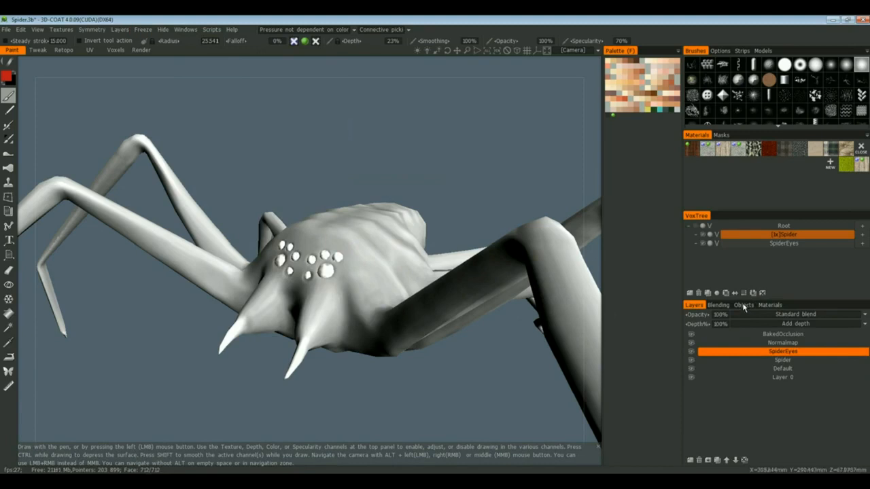
Step: Freeze the SpiderEyes_Default material and invert the freeze so that only the eyes can be painted
click(140, 30)
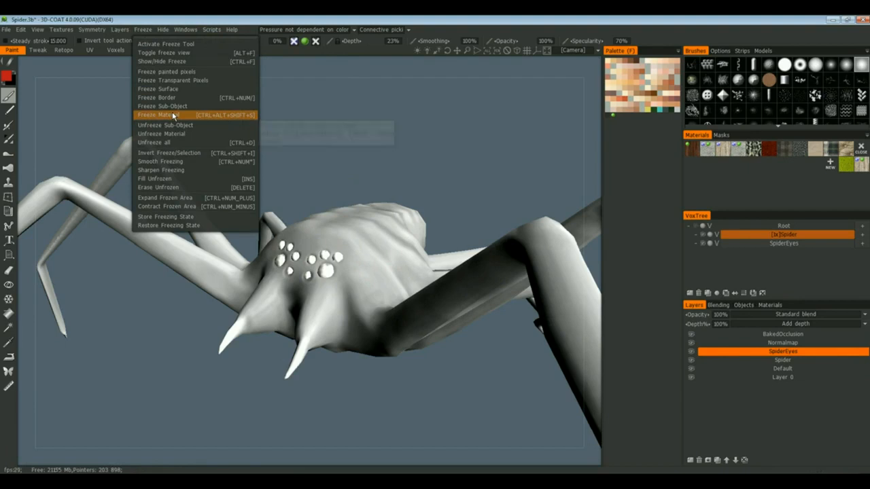
click(170, 115)
click(379, 257)
click(367, 276)
click(249, 282)
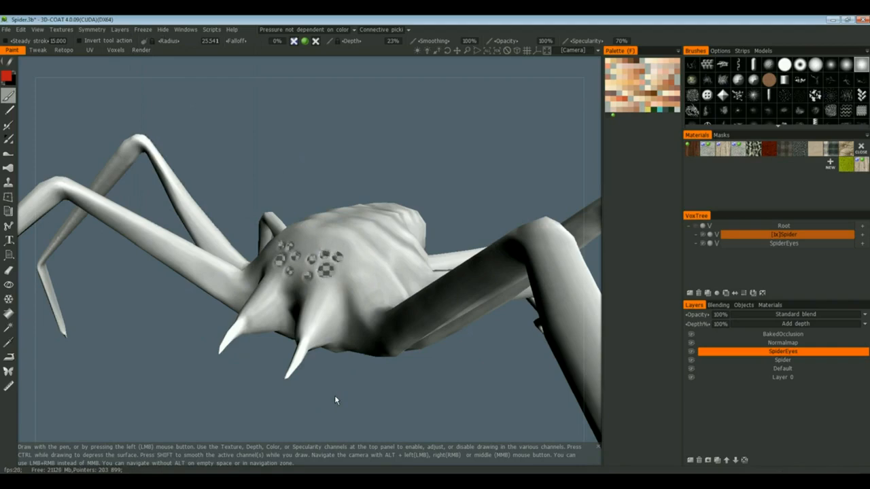
key(ctrl+z)
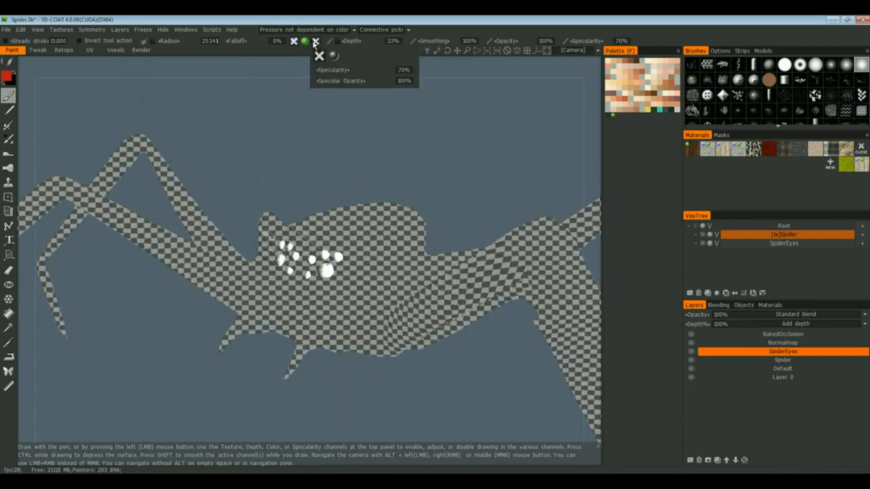
Step: Fill the unfrozen eyes with red using Fill Unfrozen
right_drag(313, 189, 313, 183)
drag(314, 183, 321, 196)
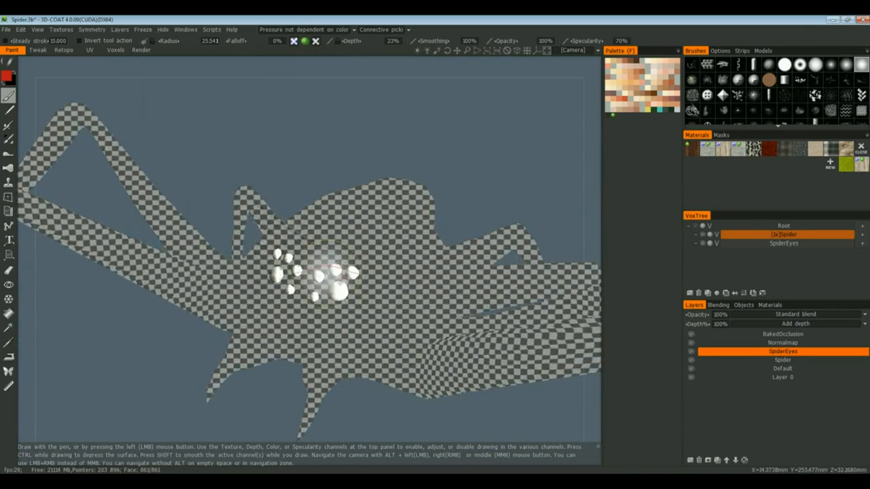
click(142, 29)
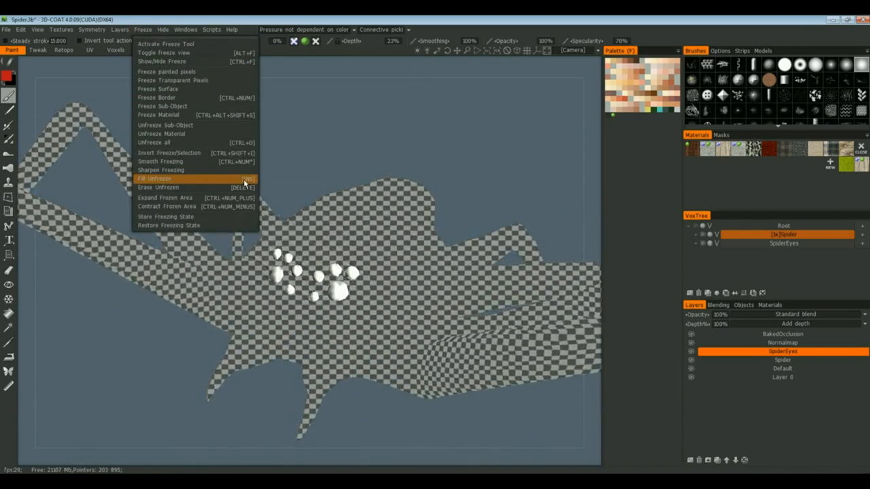
click(243, 180)
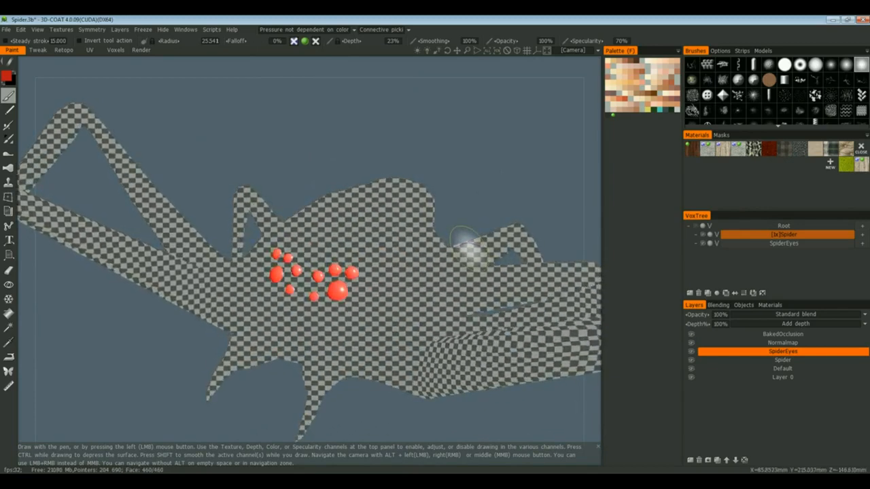
Step: Unfreeze the whole model and examine the red eyes from several angles
scroll(462, 246, down, 8)
drag(449, 292, 369, 323)
scroll(368, 331, up, 5)
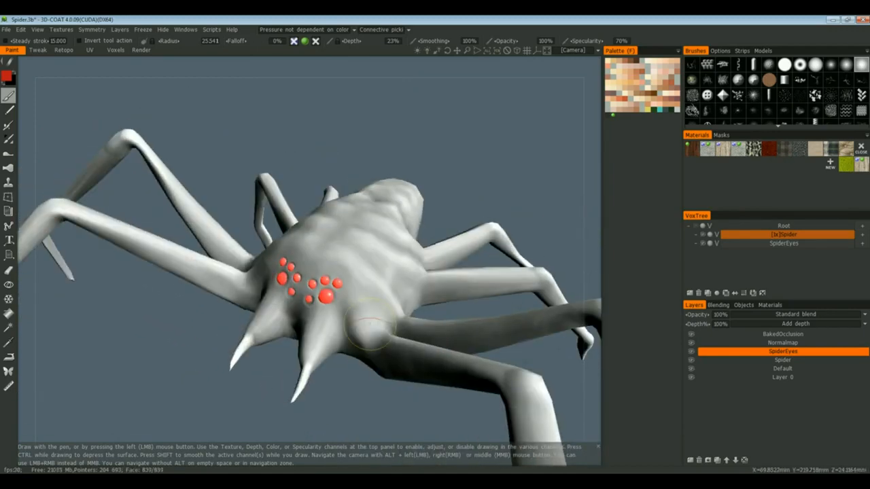
alt+drag(369, 324, 336, 356)
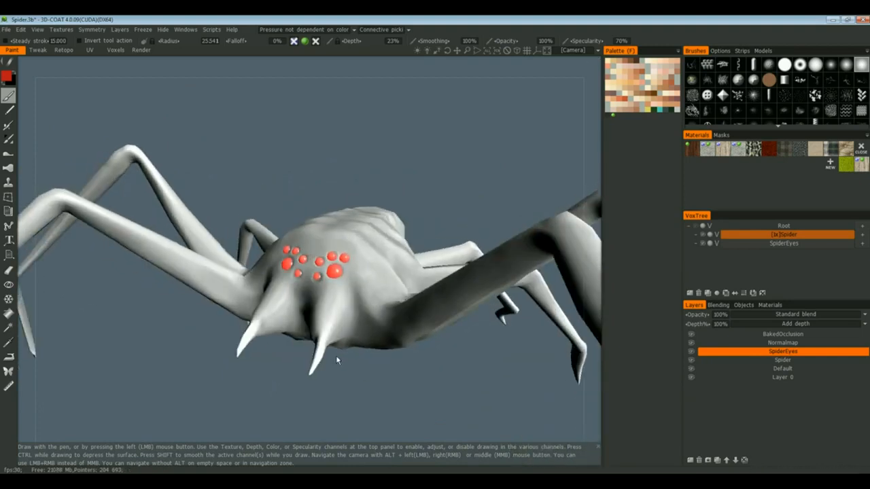
Step: Restore and invert the freeze to protect the eyes, and fill the unfrozen body with black
key(2)
drag(348, 398, 345, 407)
key(shift)
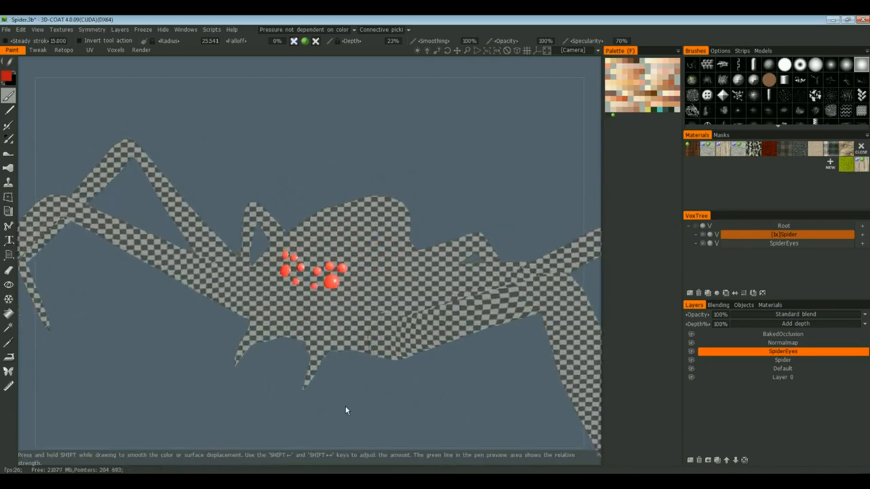
key(ctrl+shift+i)
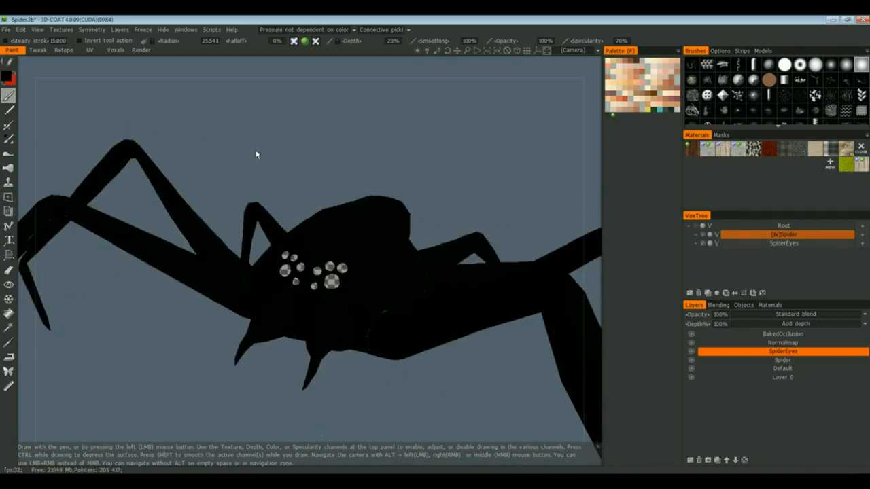
Step: Enable the specularity channel, refill the body in black at 23% specularity, and unfreeze the eyes
mouse_move(254, 152)
mouse_down()
mouse_move(225, 162)
mouse_move(314, 159)
mouse_move(257, 159)
mouse_up()
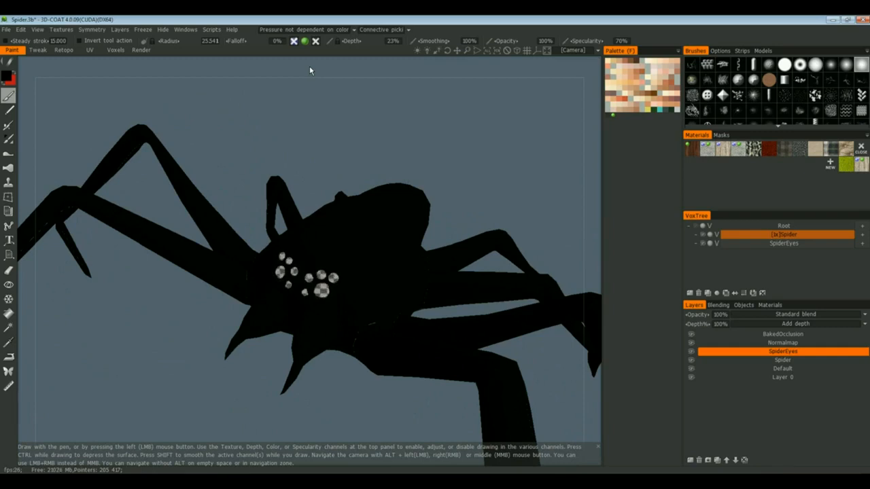
mouse_move(315, 41)
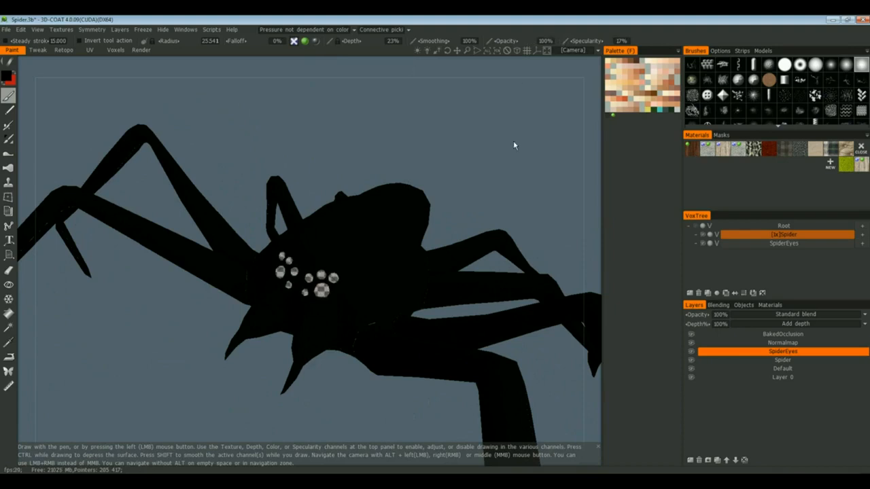
mouse_move(513, 141)
mouse_down()
mouse_move(517, 184)
mouse_move(491, 195)
mouse_move(486, 180)
mouse_move(511, 173)
mouse_up()
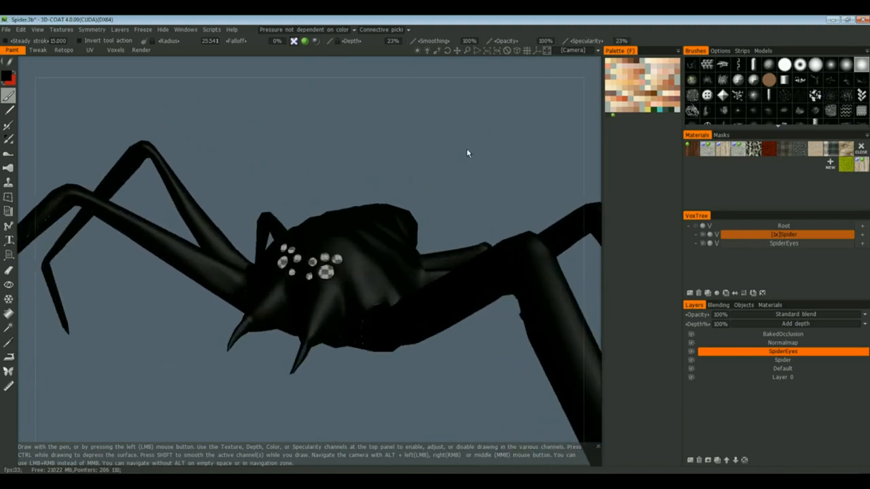
drag(460, 177, 433, 304)
mouse_move(369, 336)
mouse_down()
mouse_move(418, 285)
mouse_move(420, 301)
mouse_move(392, 326)
mouse_move(412, 340)
mouse_move(402, 352)
mouse_move(417, 349)
mouse_move(417, 369)
mouse_move(420, 312)
mouse_move(404, 292)
mouse_move(402, 305)
mouse_move(365, 315)
mouse_up()
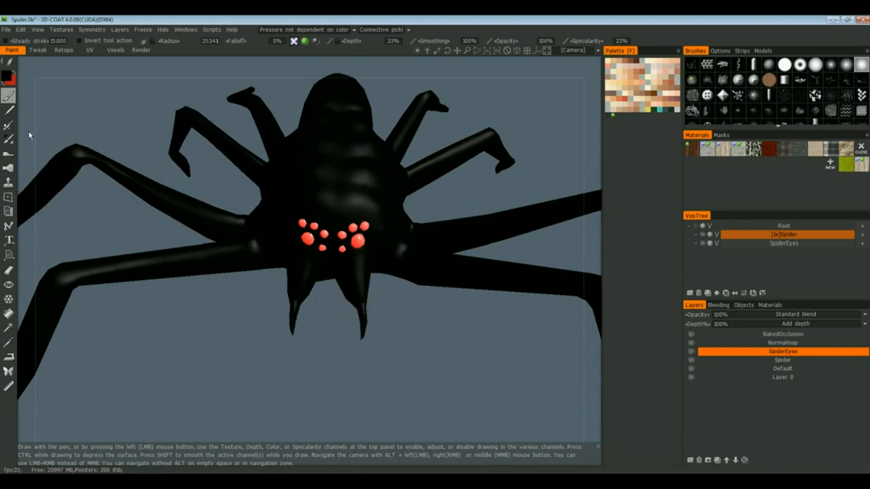
Step: Try to paint the spider's pincer tips white by enclosing them with the rectangular shape mode
click(8, 80)
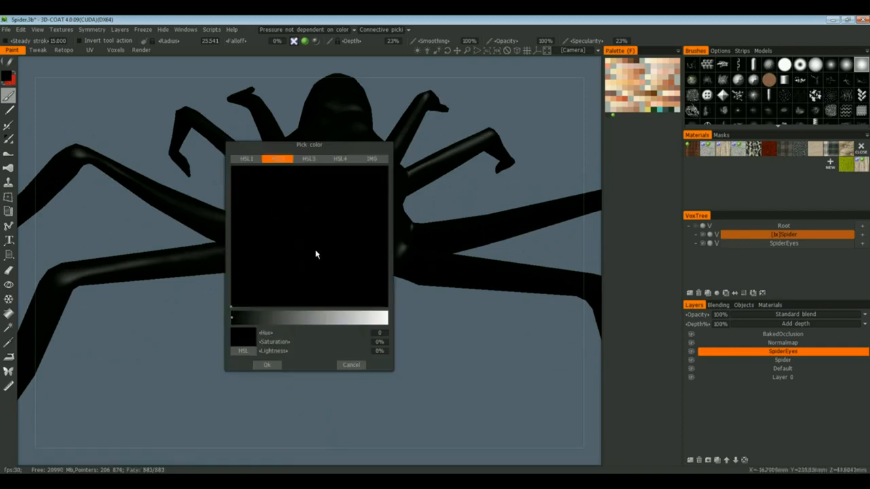
click(386, 317)
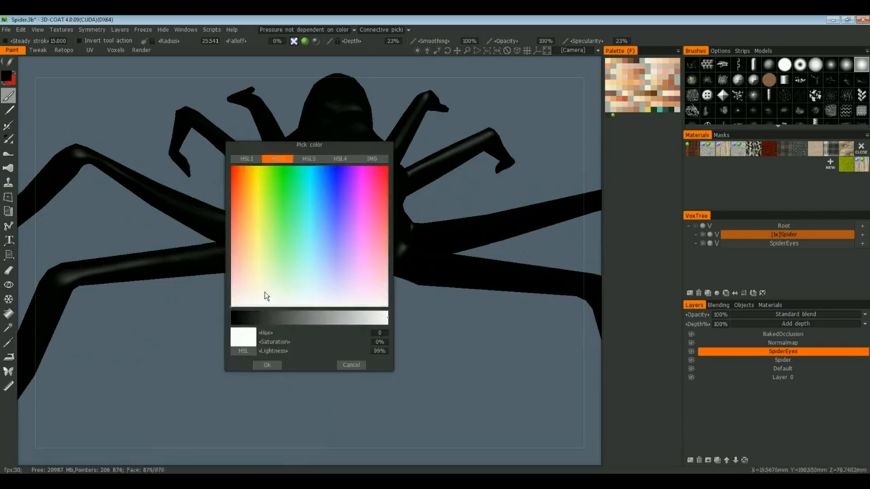
click(266, 365)
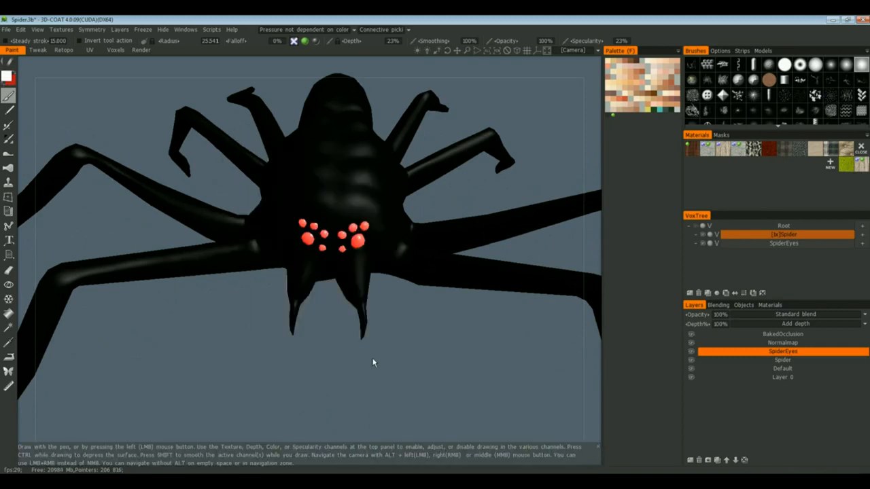
mouse_move(364, 312)
mouse_down()
mouse_move(353, 331)
mouse_move(362, 328)
mouse_move(389, 229)
mouse_move(396, 354)
mouse_move(403, 354)
mouse_move(402, 300)
mouse_up()
click(11, 66)
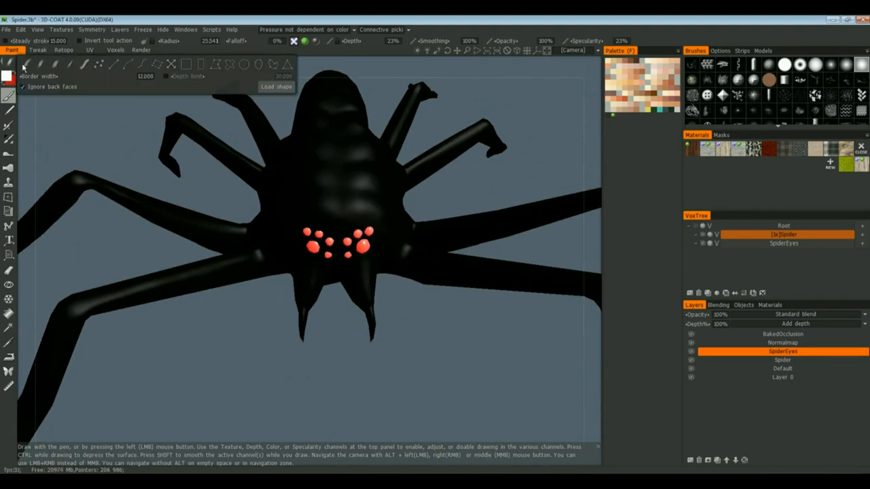
click(200, 66)
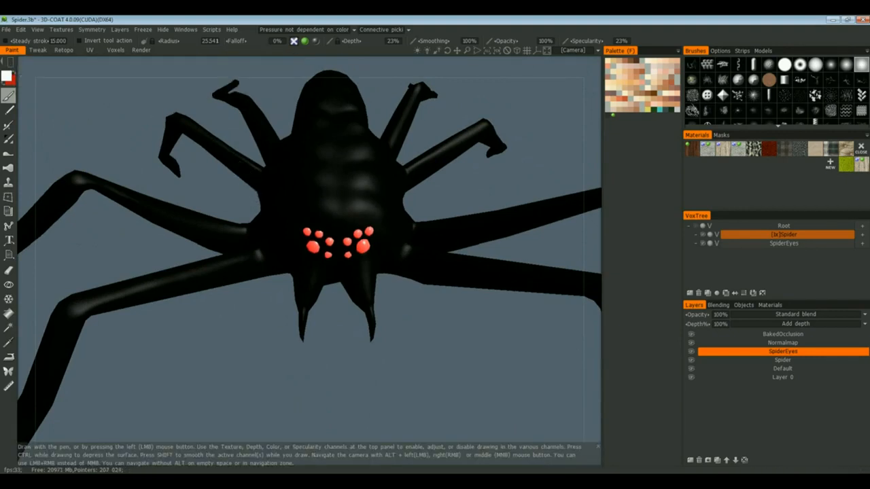
click(9, 66)
click(148, 70)
click(8, 63)
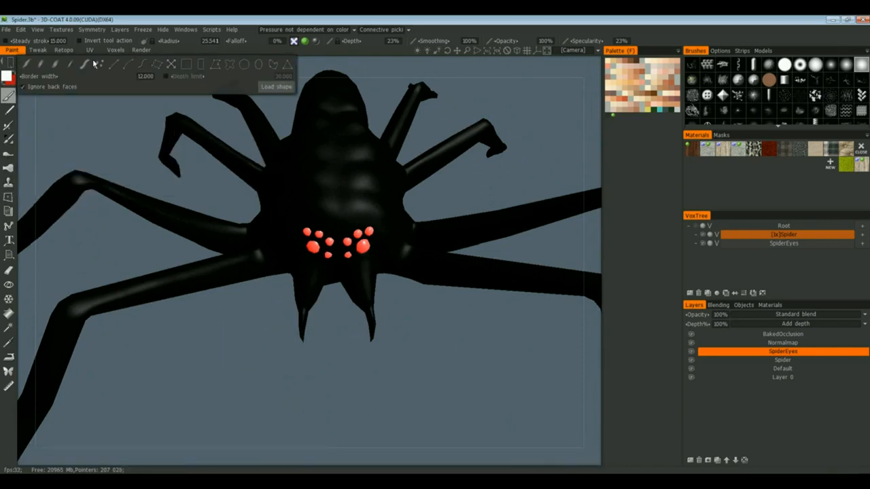
click(203, 68)
drag(274, 305, 403, 347)
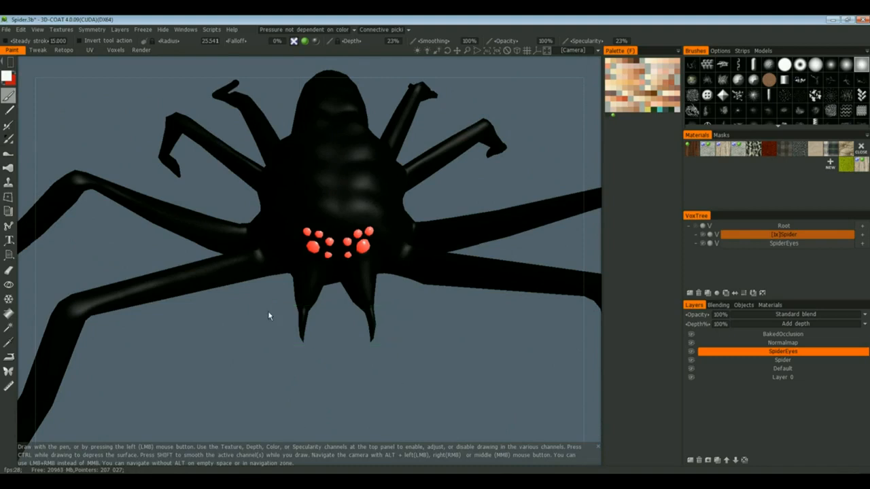
mouse_move(274, 308)
mouse_down()
mouse_move(399, 342)
mouse_move(400, 351)
mouse_up()
Step: Undo the edits back to before the black body fill and make the Spider layer active
key(ctrl+z)
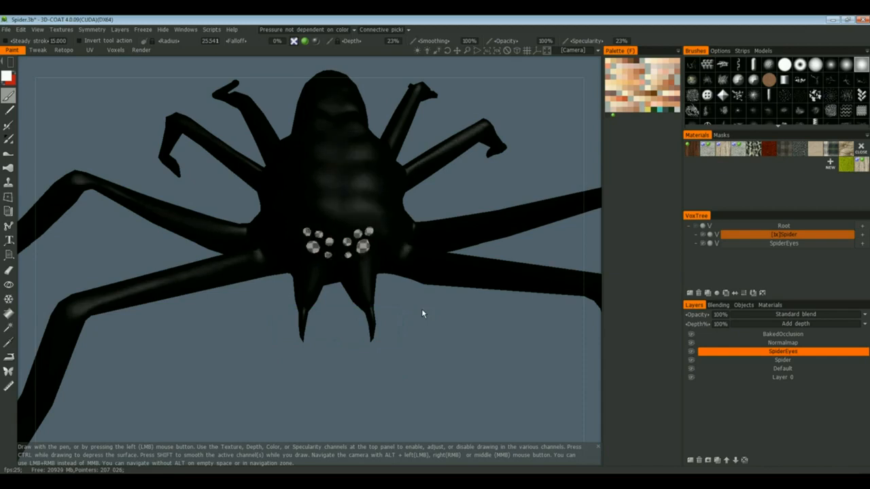
drag(422, 314, 383, 307)
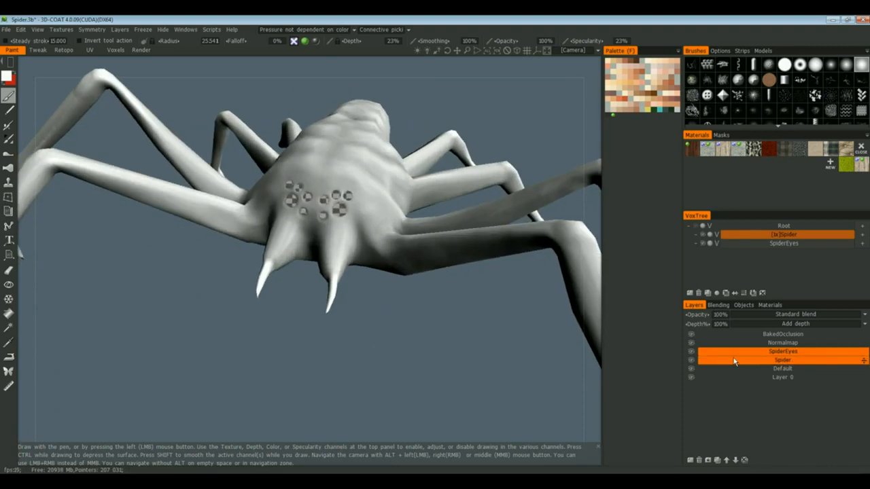
click(757, 361)
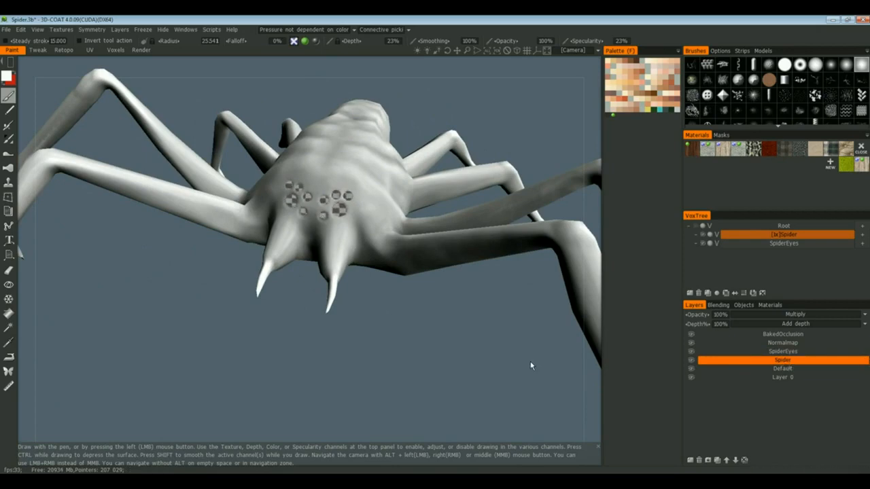
Step: Fill the body with black at 70% specularity on the Spider layer, keeping the eyes frozen
key(ctrl+shift+i)
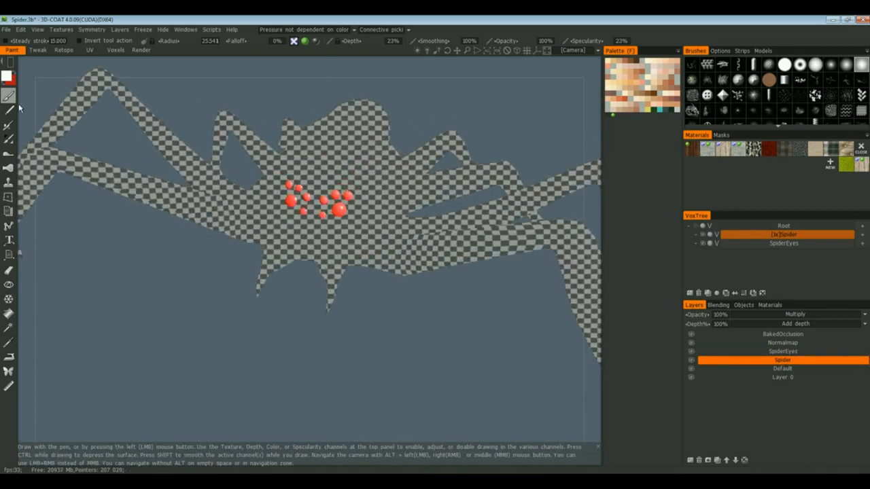
click(7, 77)
click(272, 318)
click(232, 317)
click(261, 365)
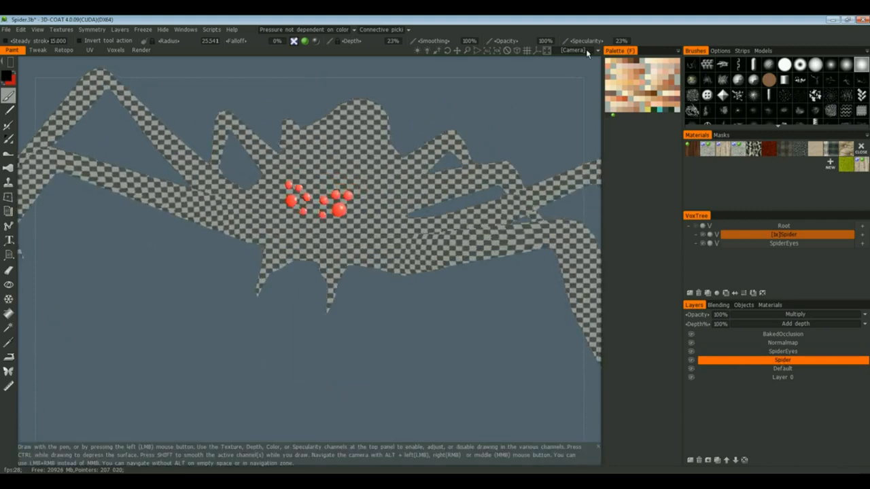
click(617, 42)
text(70)
key(Return)
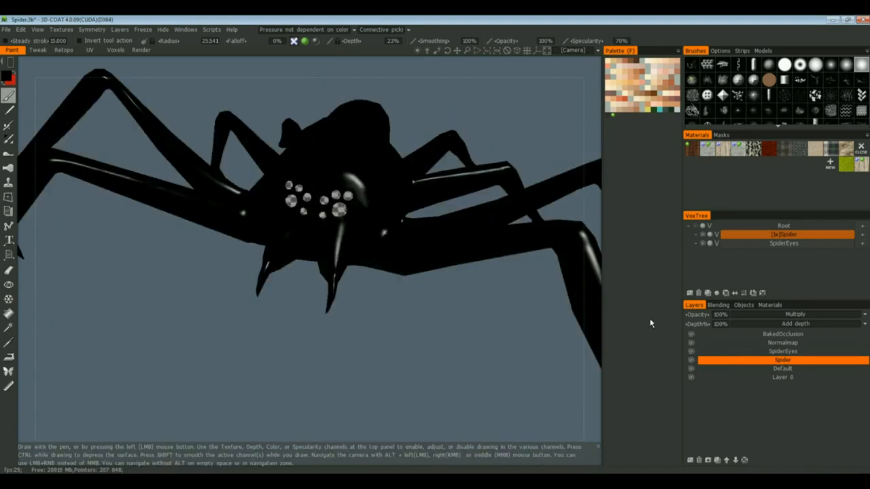
Step: Rename the Default layer to Pincers
click(779, 369)
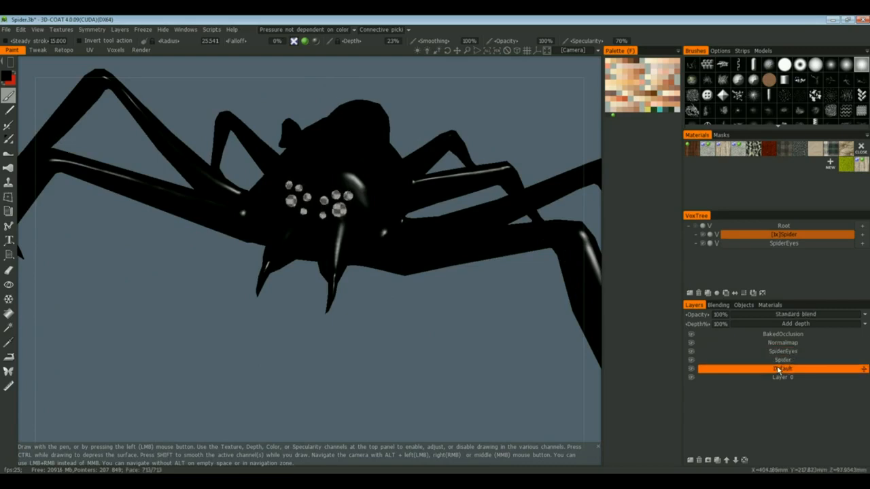
double_click(779, 369)
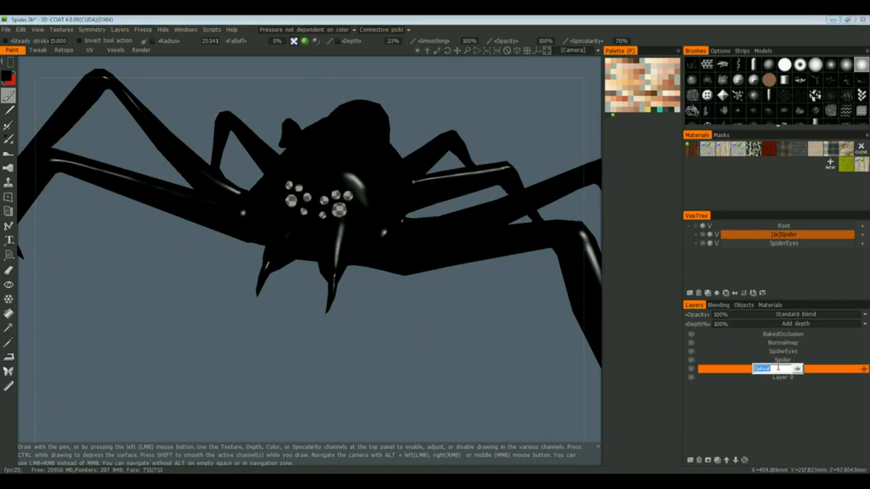
text(Pincers)
key(Return)
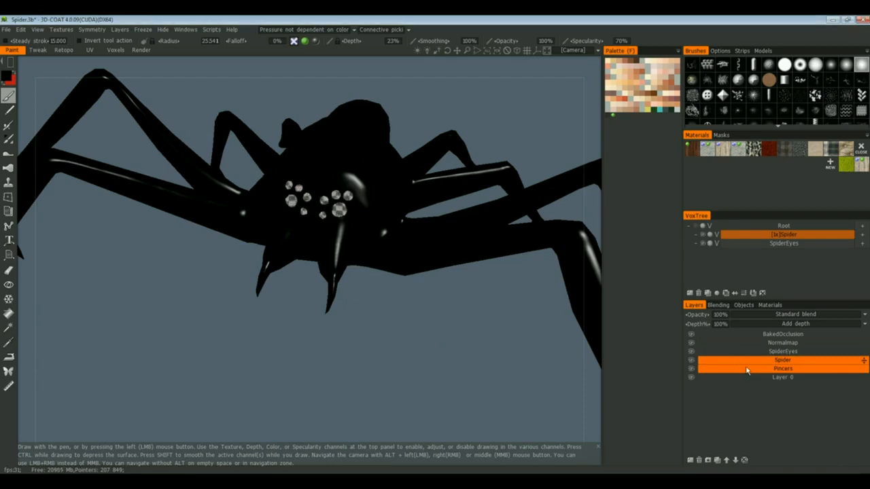
Step: Set the paint colour to white and turn off Ignore back faces for the stroke shapes
drag(330, 334, 353, 345)
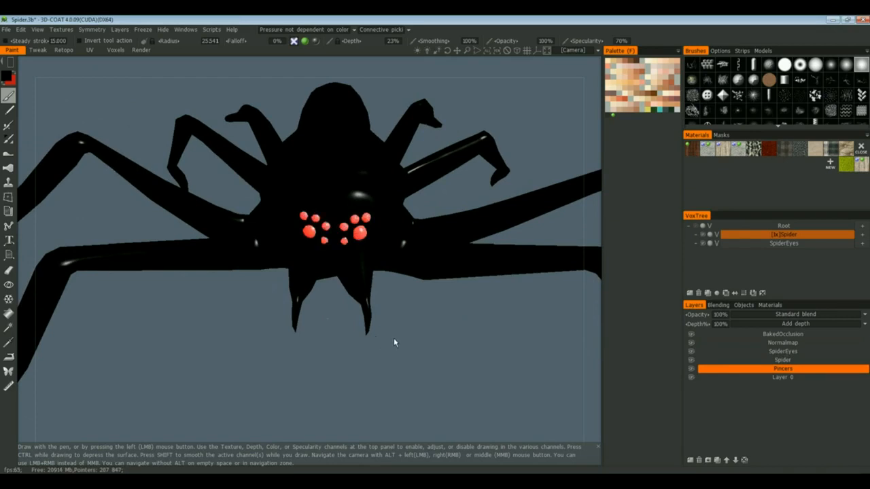
drag(394, 344, 408, 332)
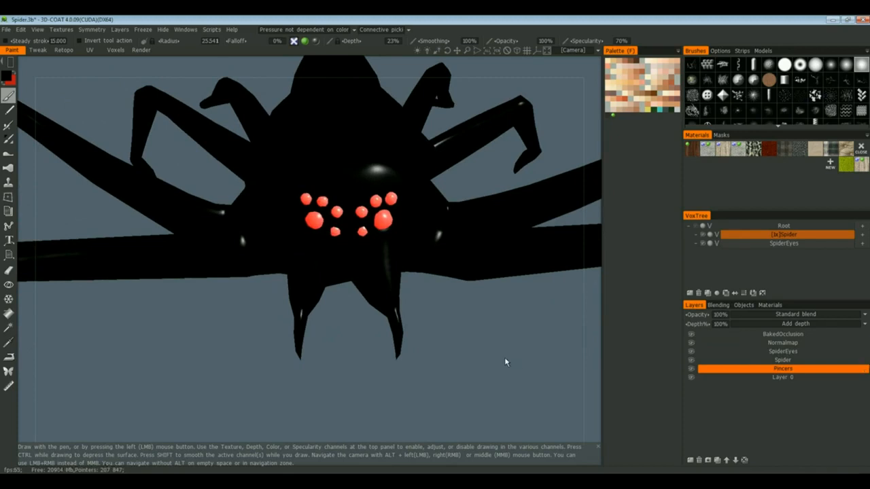
drag(480, 368, 474, 368)
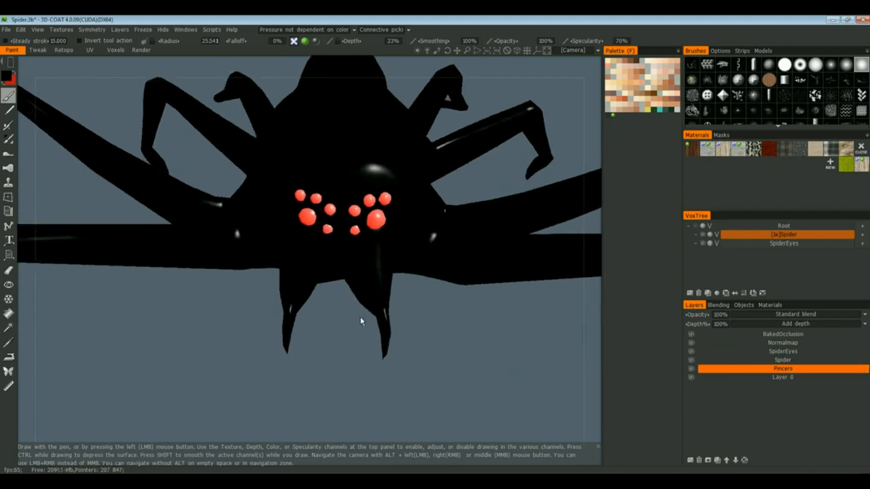
click(6, 75)
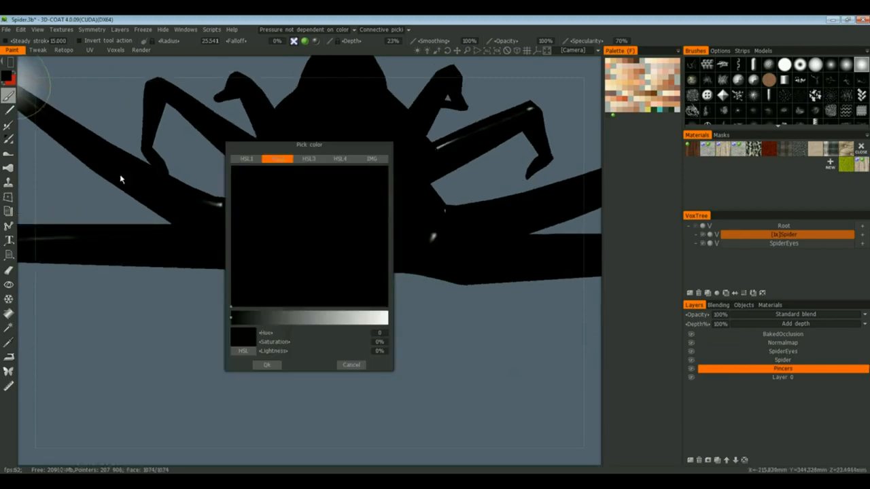
drag(305, 318, 394, 325)
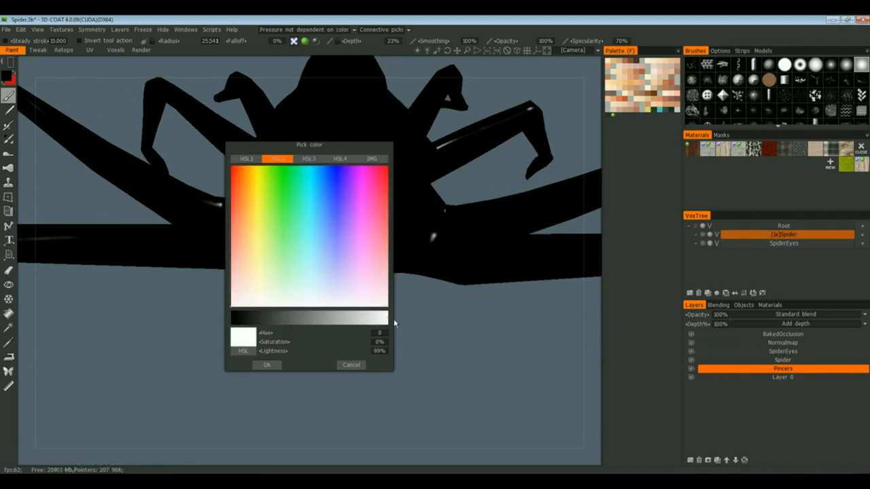
click(273, 366)
key(space)
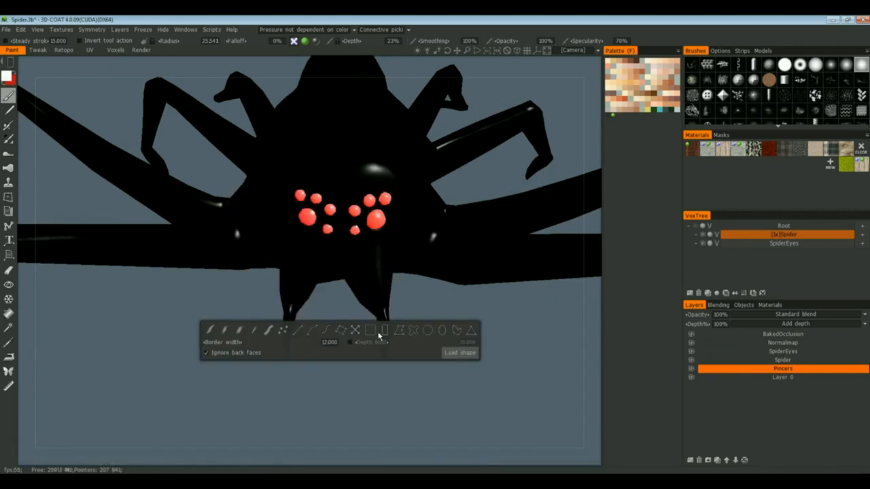
click(247, 352)
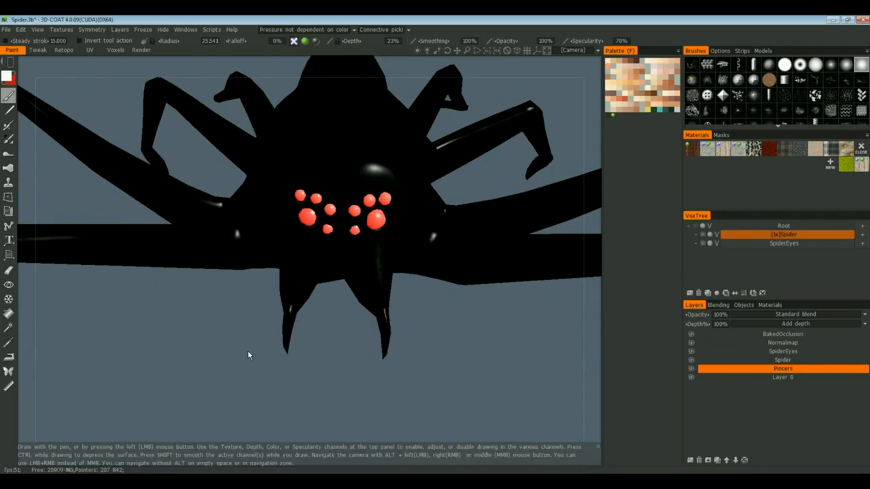
Step: Paint a white rectangle across both pincer tips on the Pincers layer, with the pincers seen from the front
key(space)
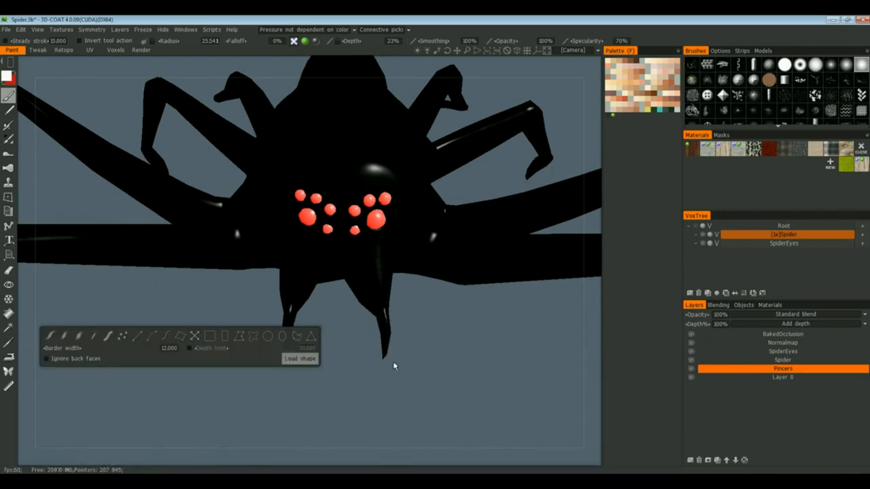
drag(315, 342, 321, 350)
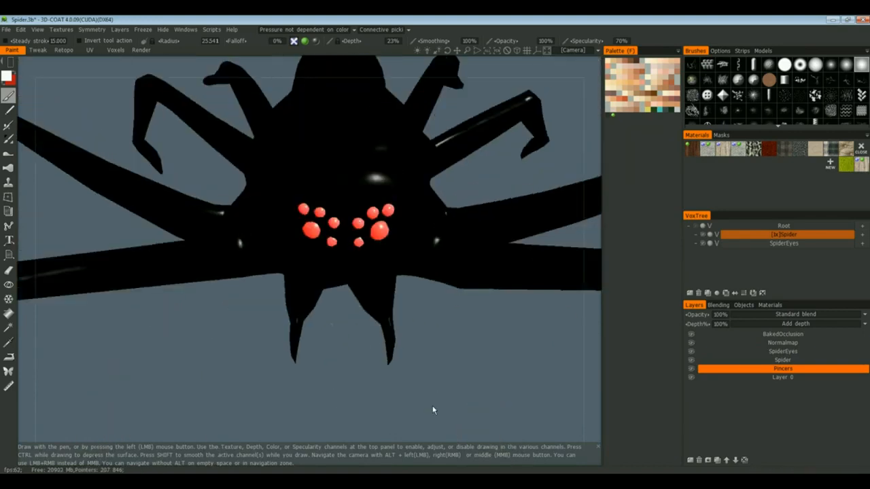
drag(433, 407, 432, 391)
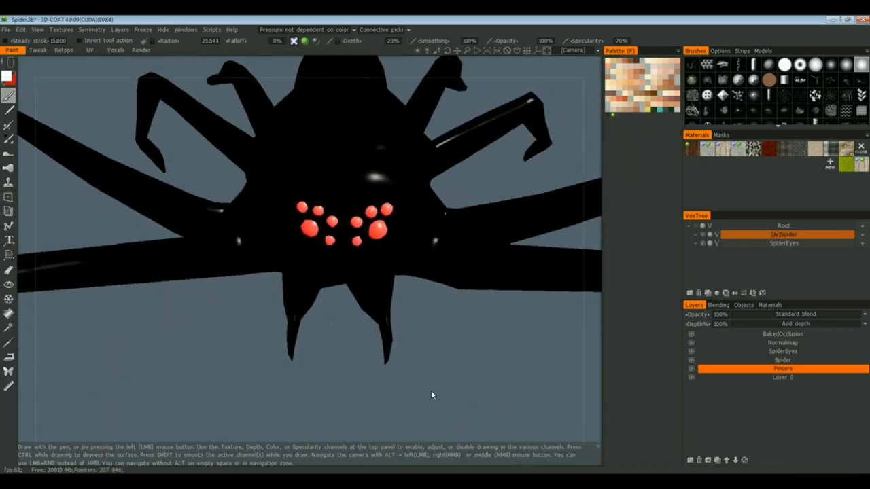
key(e)
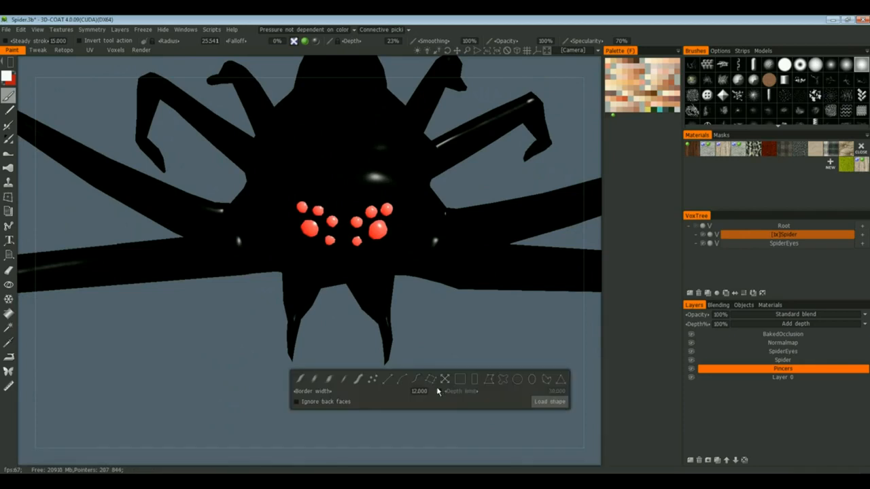
click(474, 381)
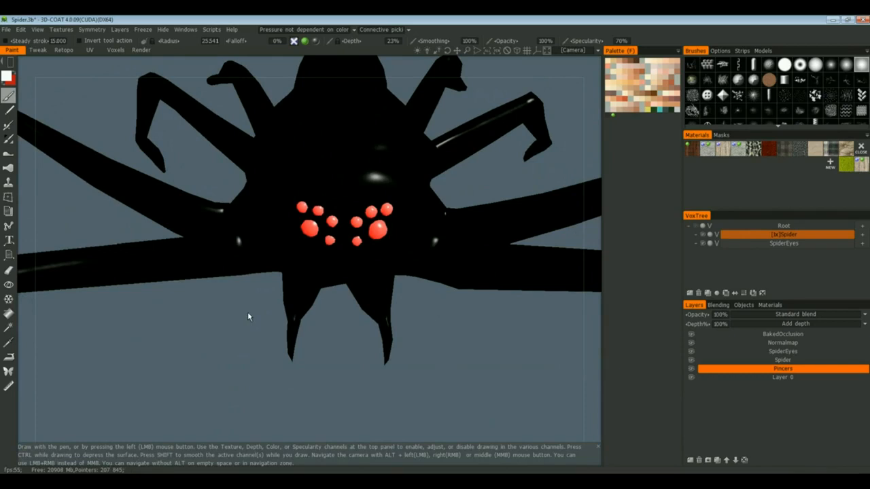
drag(248, 317, 429, 368)
Step: Paint a white closed freeform shape across both pincer tips on the Pincers layer
key(e)
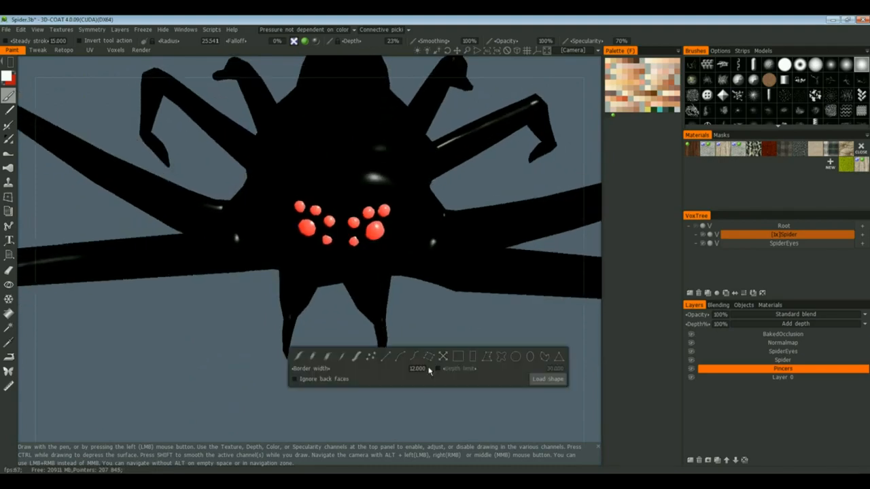
click(503, 357)
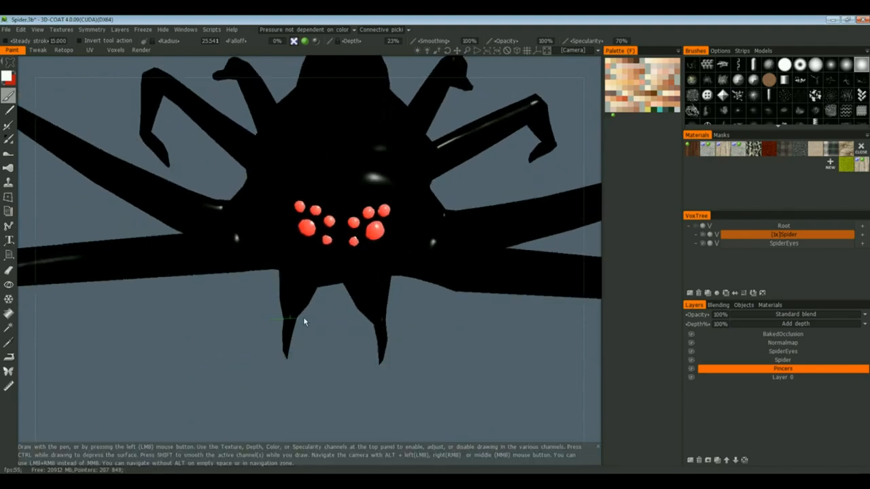
drag(262, 314, 265, 315)
right_drag(303, 354, 313, 369)
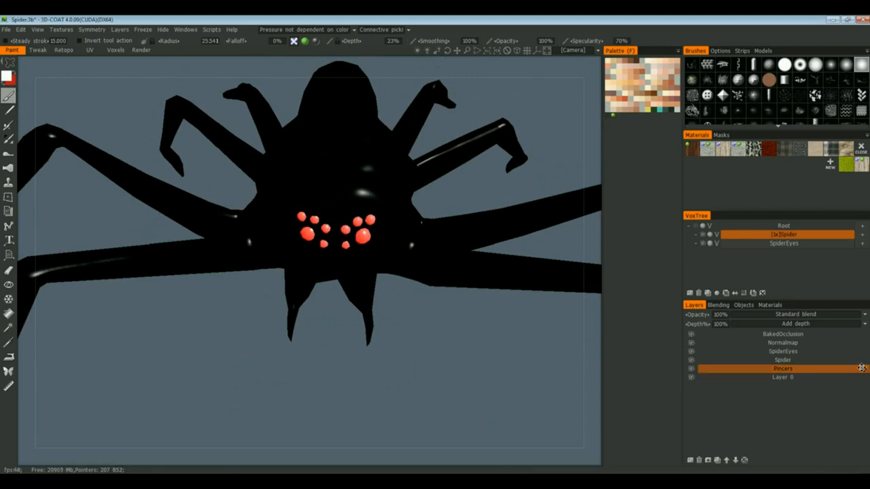
Step: Move the Pincers layer above the Spider layer in the layer stack
ctrl+click(800, 362)
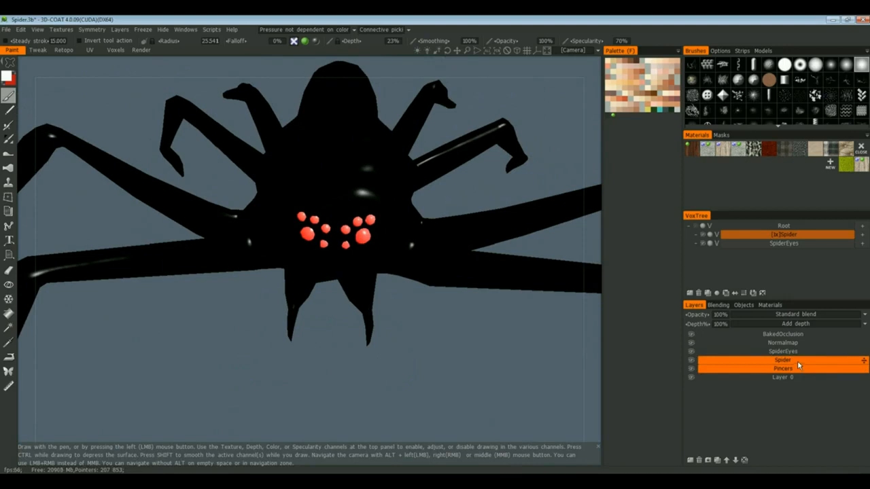
click(850, 369)
drag(862, 368, 862, 359)
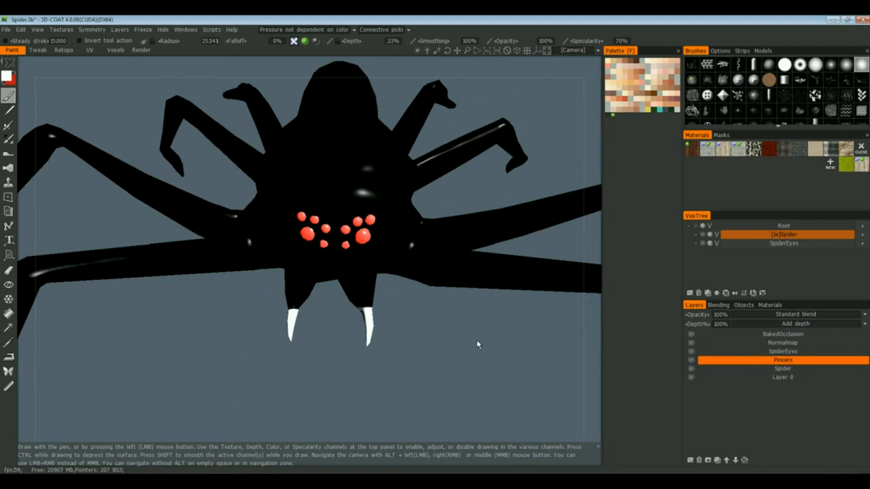
Step: Undo the layer move and the earlier painting, and redo as far as the black body fill
key(ctrl+z)
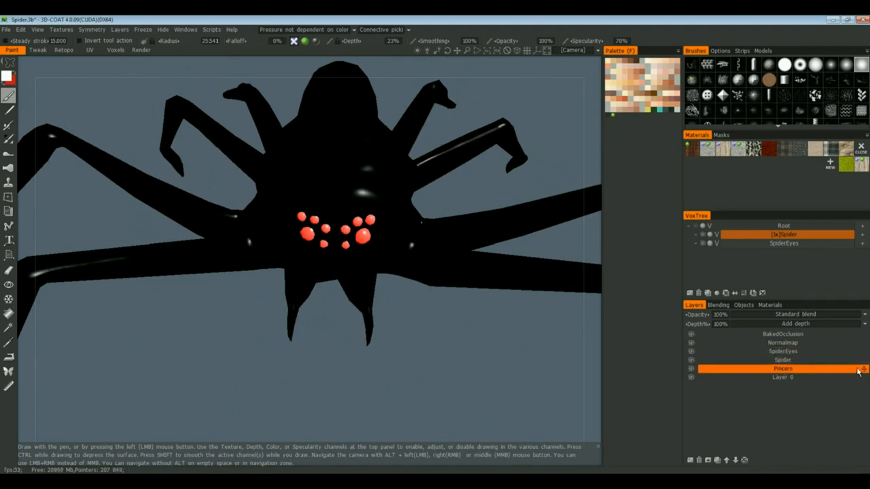
key(ctrl+z)
key(ctrl+z)
key(ctrl+z)
key(ctrl+z)
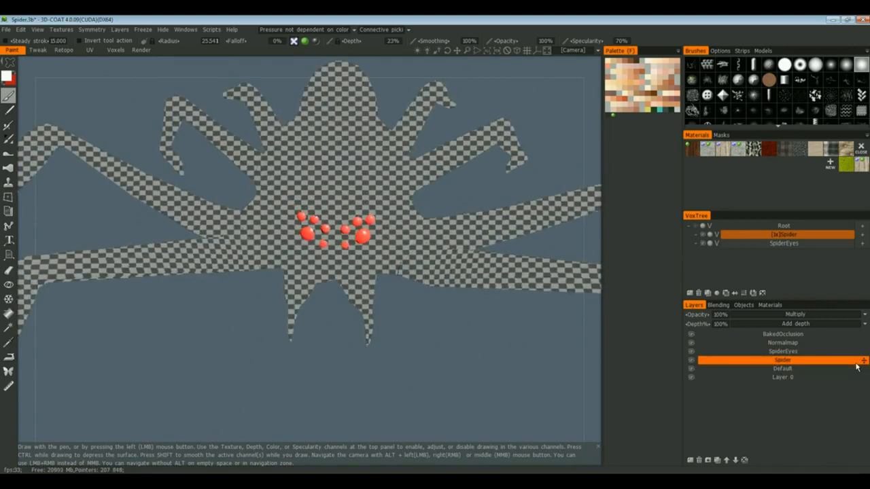
key(ctrl+y)
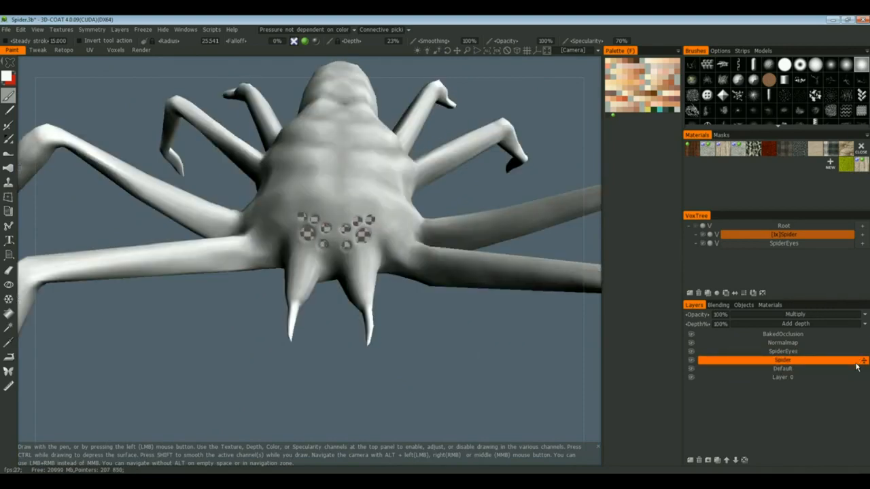
key(ctrl+y)
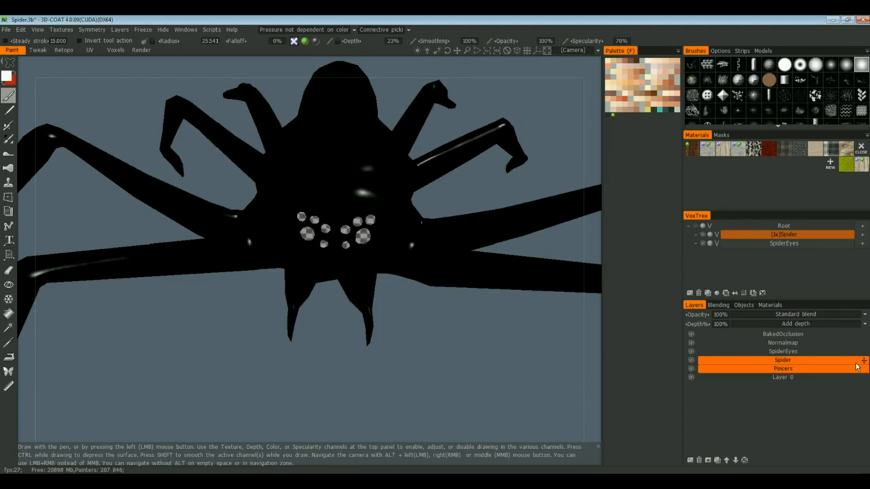
Step: Place the Pincers layer above Spider and paint both pincer tips white with a filled stroke shape
drag(855, 368, 860, 360)
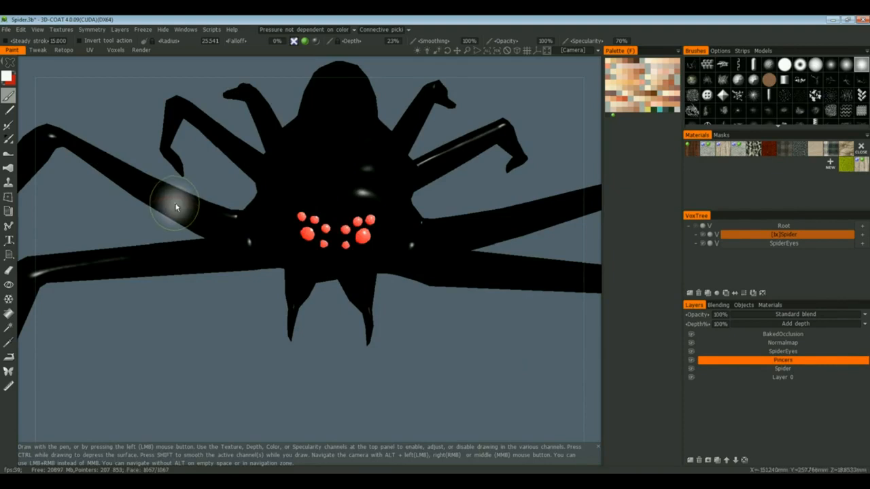
key(e)
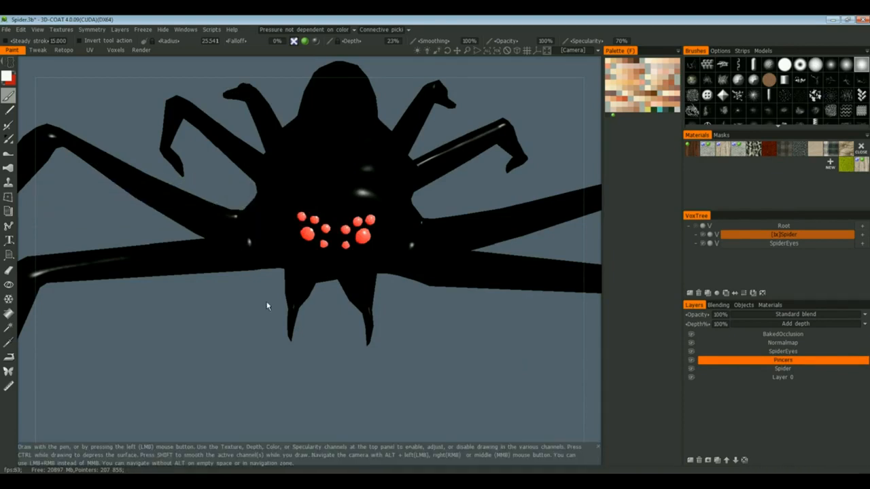
drag(351, 330, 317, 362)
scroll(326, 348, up, 4)
scroll(337, 330, down, 3)
scroll(340, 325, up, 3)
scroll(272, 320, down, 4)
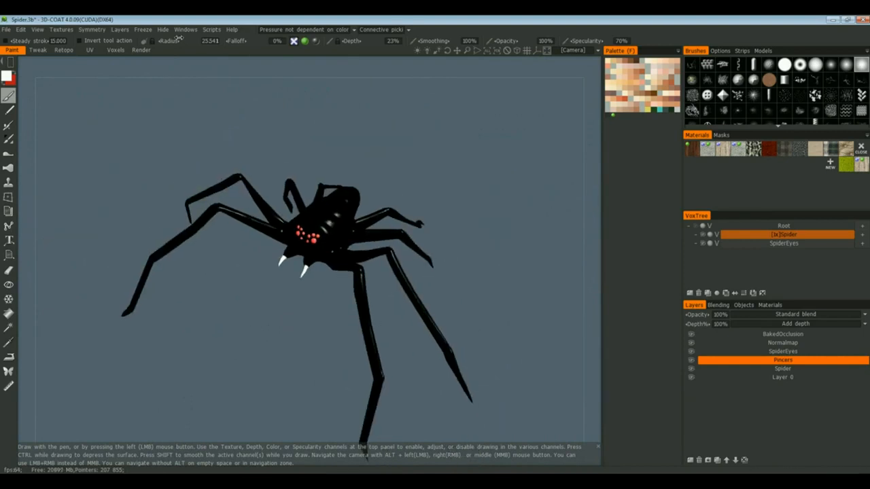
Step: Clear the black body colour from the Spider layer with Erase Unfrozen
click(767, 369)
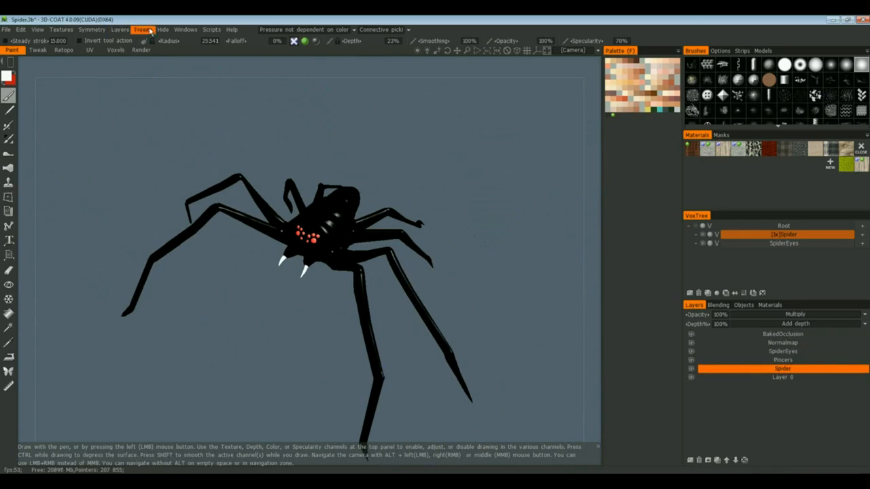
click(119, 29)
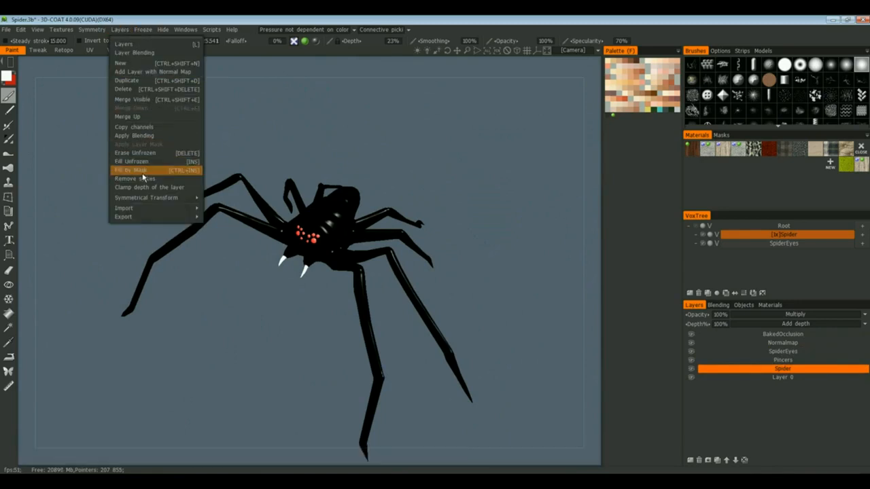
click(175, 155)
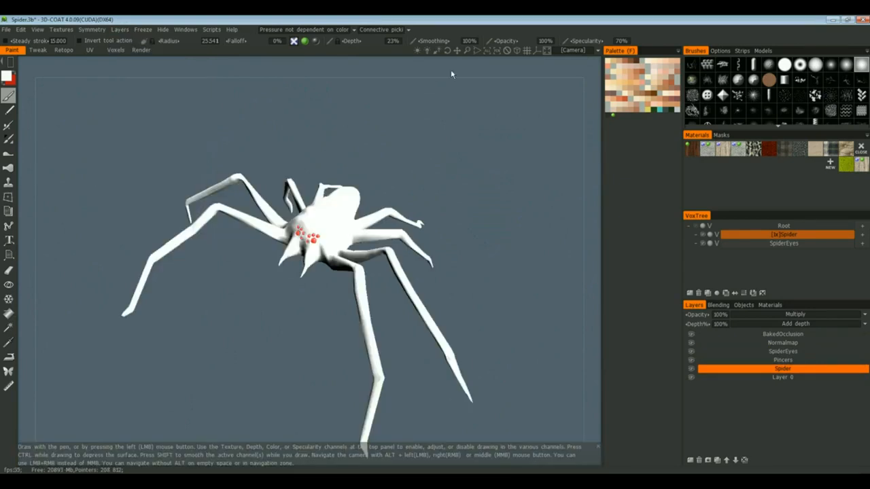
Step: Dim the viewport light so the relief on the spider's body is easier to see
drag(427, 51, 427, 52)
right_drag(478, 183, 514, 138)
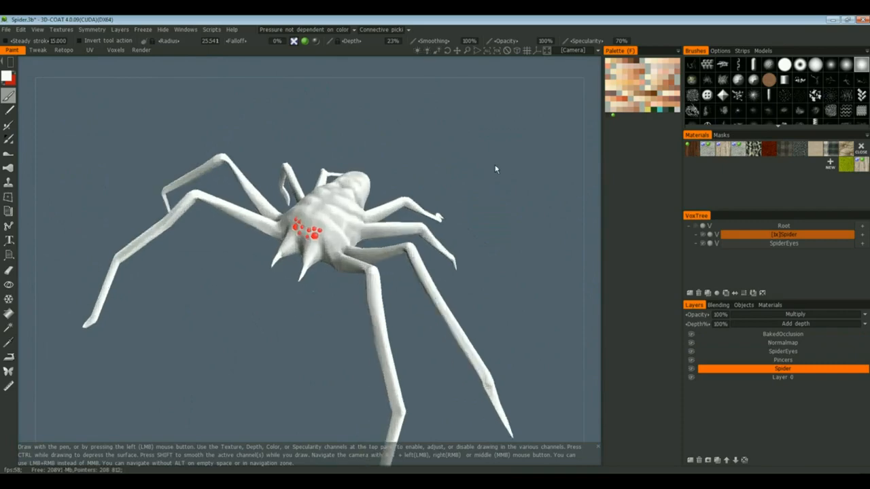
alt+drag(514, 139, 423, 175)
alt+middle_drag(424, 174, 459, 210)
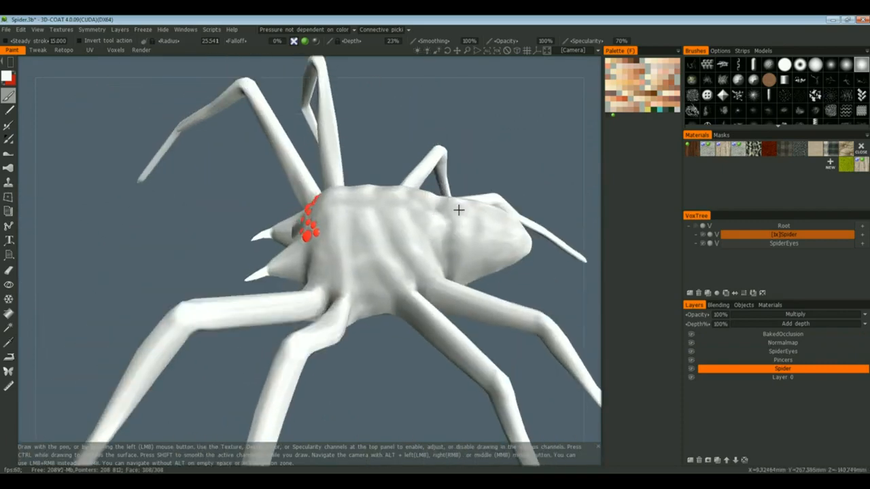
alt+right_drag(458, 210, 463, 193)
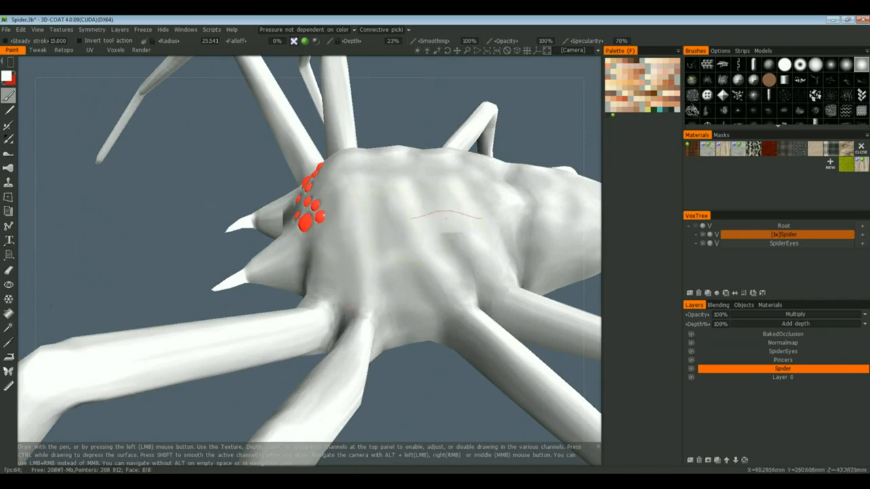
alt+right_drag(388, 256, 390, 254)
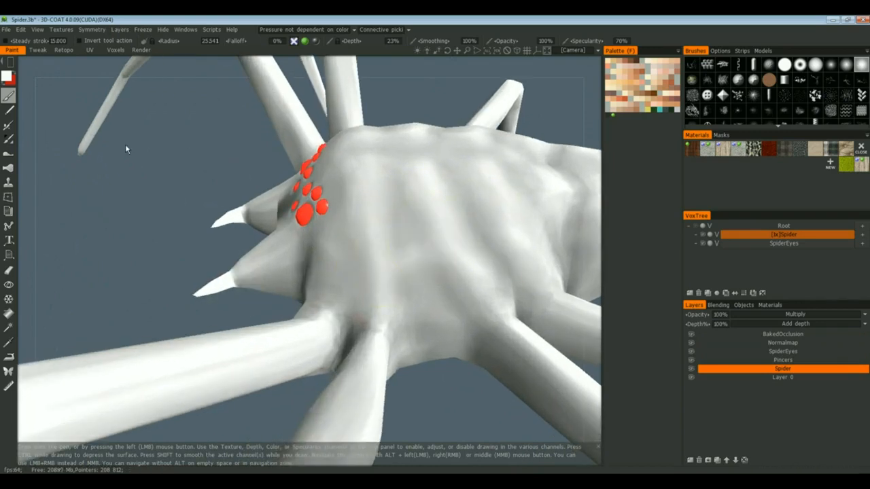
Step: Set the paint colour to a neutral grey at 40% lightness
click(7, 77)
drag(290, 318, 336, 318)
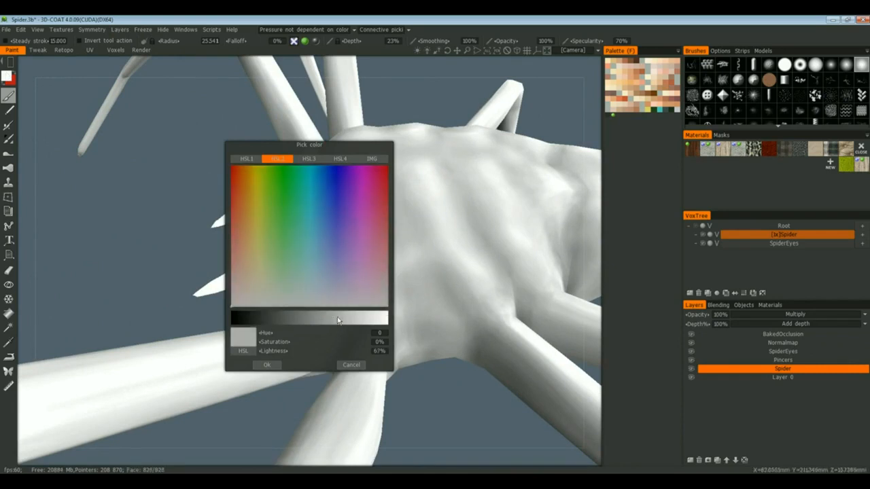
click(294, 317)
click(267, 365)
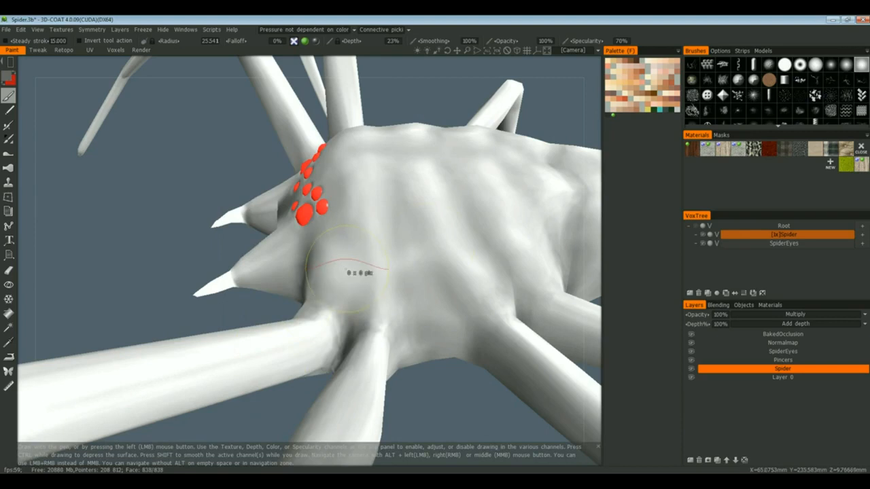
Step: Try a grey stroke on the body's side, and erase the unfrozen black fill from the Spider layer again
drag(369, 250, 379, 252)
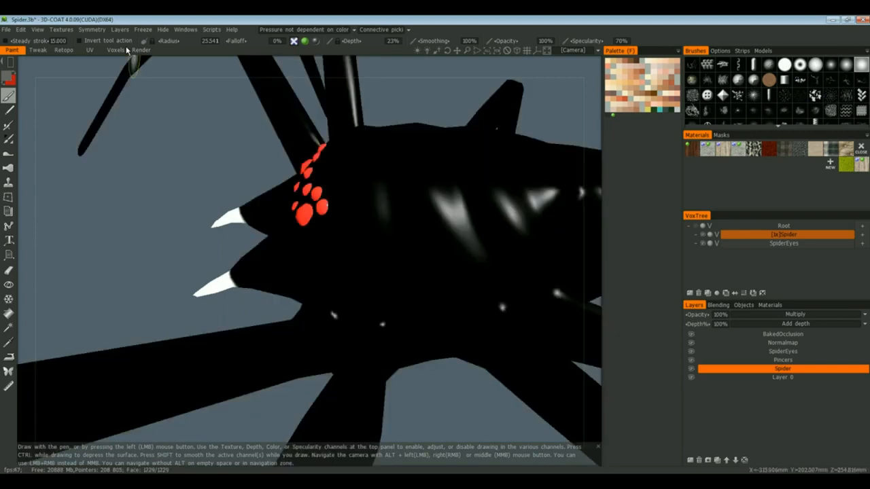
click(119, 30)
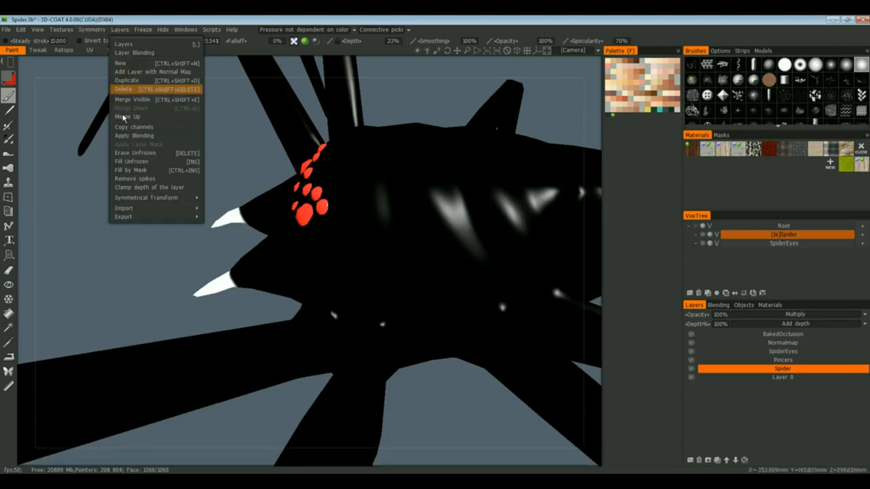
click(141, 161)
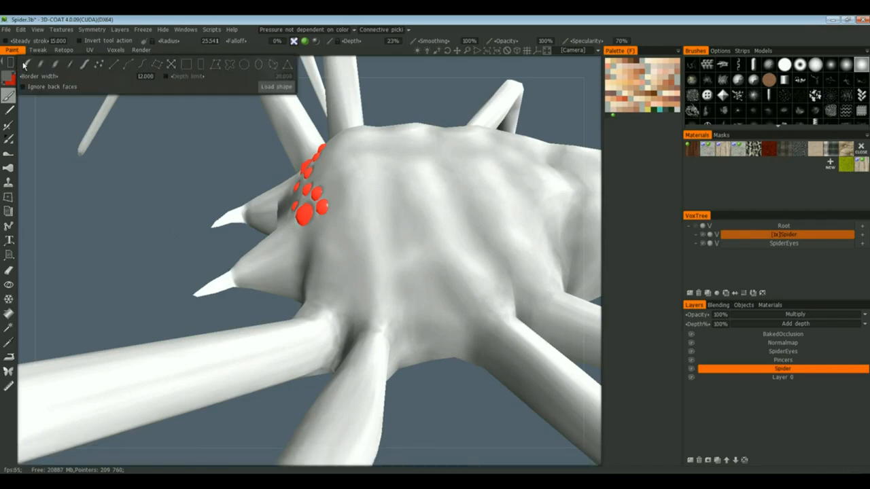
Step: Turn off specularity and paint a soft dark grey patch freehand on the side of the spider's body
mouse_move(362, 262)
mouse_down()
mouse_move(469, 252)
mouse_move(475, 204)
mouse_move(442, 292)
mouse_move(408, 289)
mouse_move(408, 259)
mouse_move(391, 235)
mouse_move(417, 234)
mouse_move(416, 282)
mouse_move(404, 259)
mouse_move(359, 262)
mouse_move(402, 249)
mouse_move(367, 249)
mouse_up()
click(314, 45)
click(319, 56)
Step: Set the paint colour to a brown with 52% saturation and 55% lightness
click(9, 80)
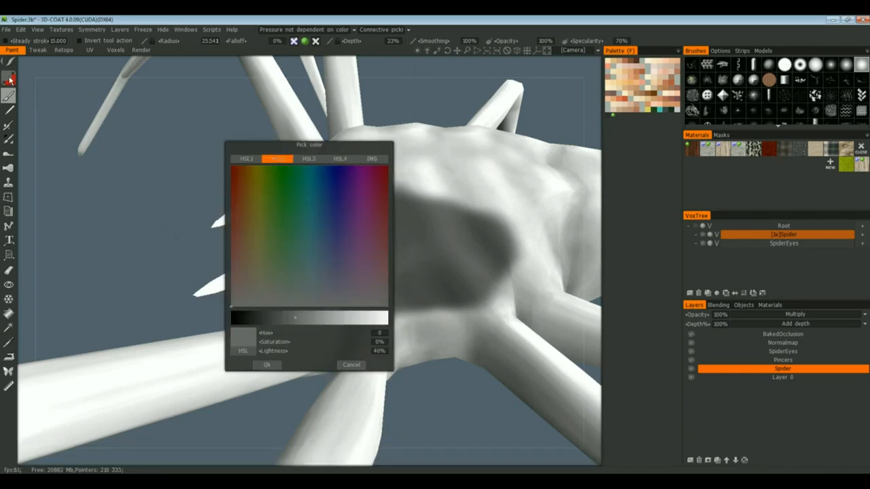
click(272, 319)
drag(309, 268, 247, 236)
click(319, 318)
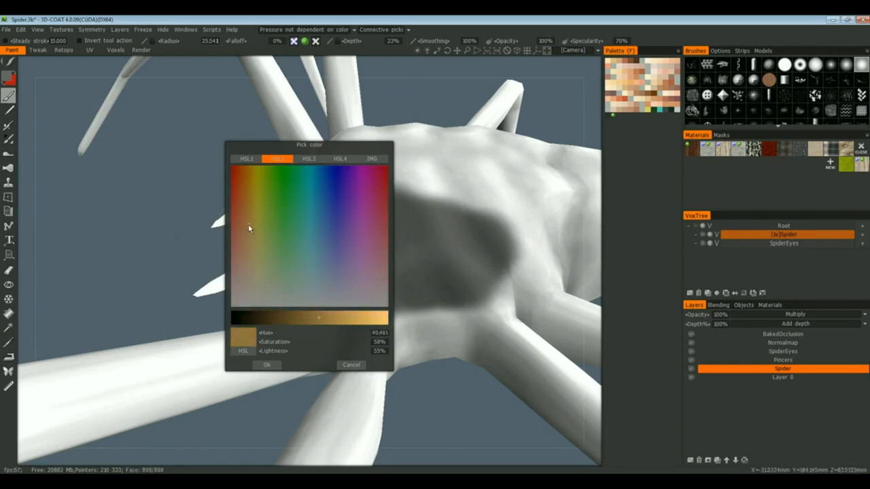
click(246, 237)
drag(246, 237, 242, 236)
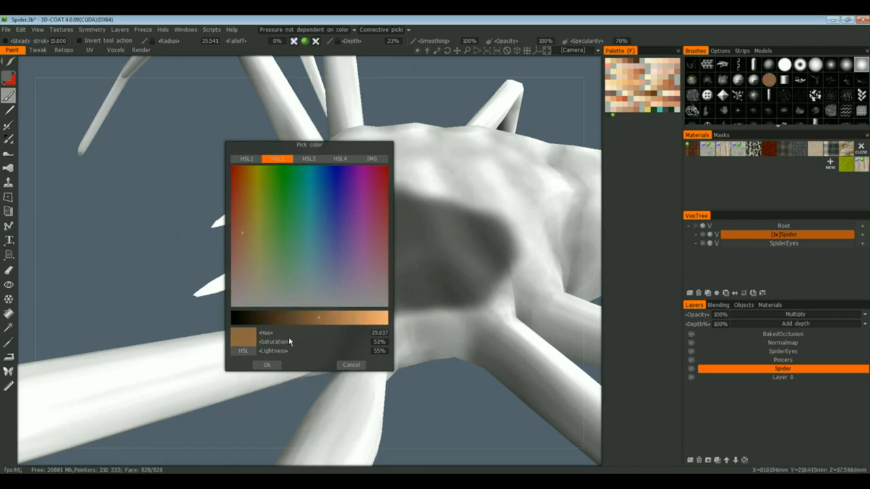
click(266, 365)
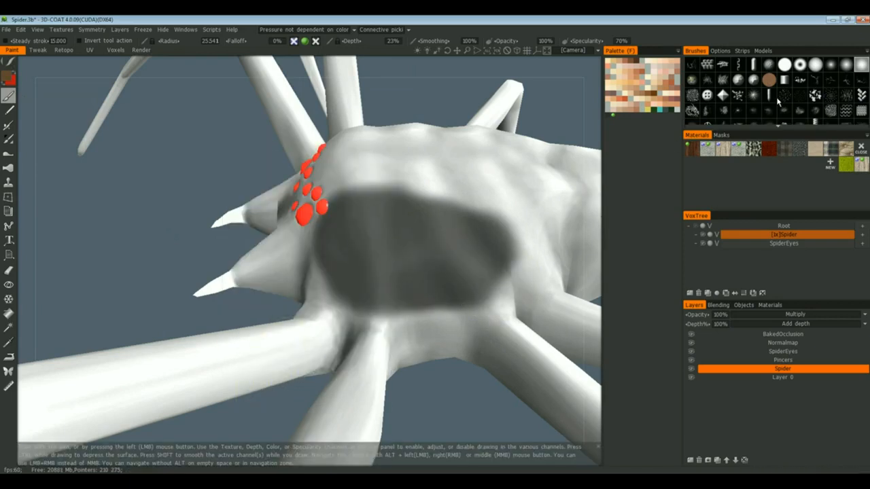
Step: Try painting brown speckles over the grey patch with a dotted brush alpha
click(833, 96)
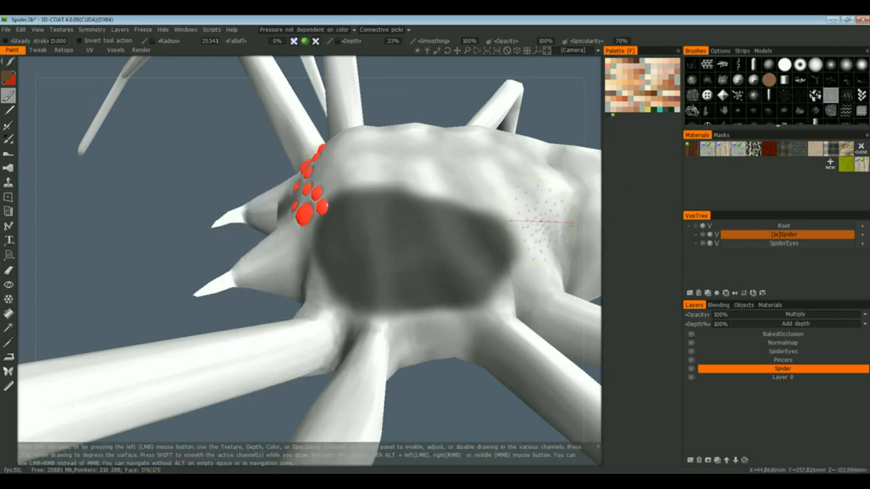
mouse_move(439, 258)
mouse_down()
mouse_move(357, 255)
mouse_move(442, 242)
mouse_move(474, 262)
mouse_move(352, 293)
mouse_move(343, 235)
mouse_move(395, 238)
mouse_move(398, 272)
mouse_move(436, 244)
mouse_move(476, 252)
mouse_move(480, 287)
mouse_up()
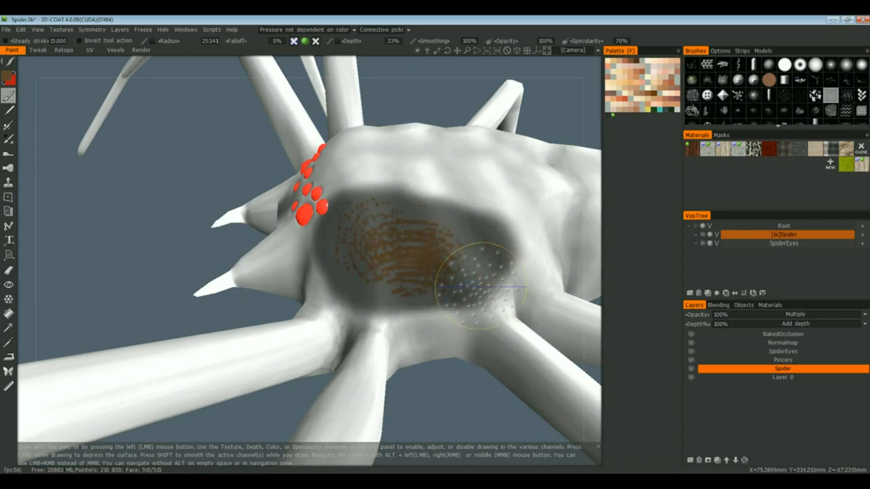
Step: Try a brown stroke along the upper body with a different brush tool, and undo it
click(10, 128)
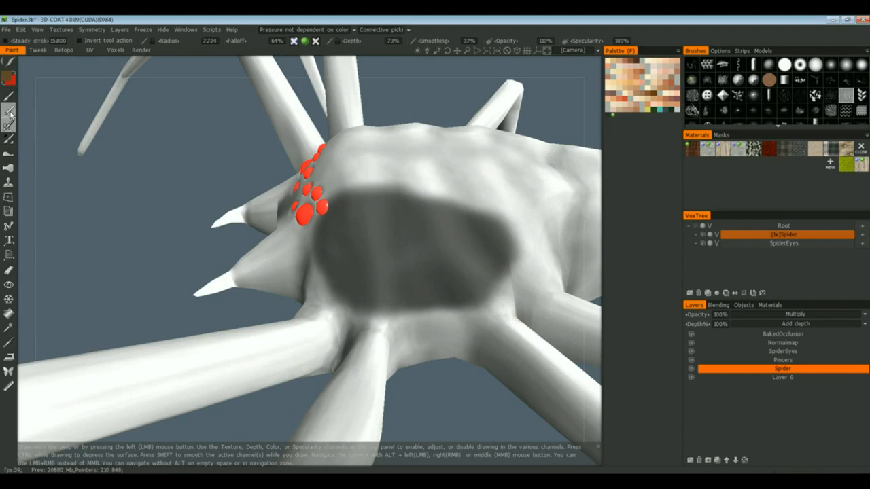
click(9, 112)
drag(378, 168, 493, 180)
key(ctrl+z)
Step: Paint faint brown tones over the grey patch with the airbrush-style tool at radius 17.157 and a bristle-like alpha
click(8, 125)
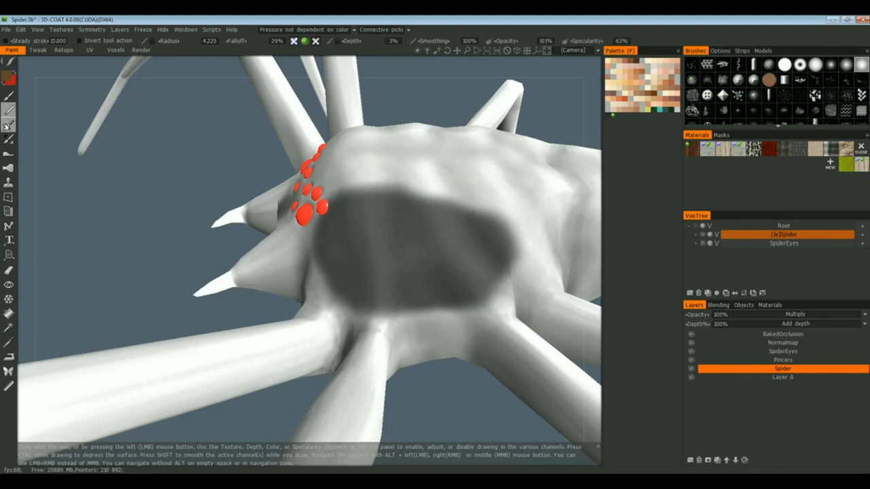
right_drag(372, 241, 391, 243)
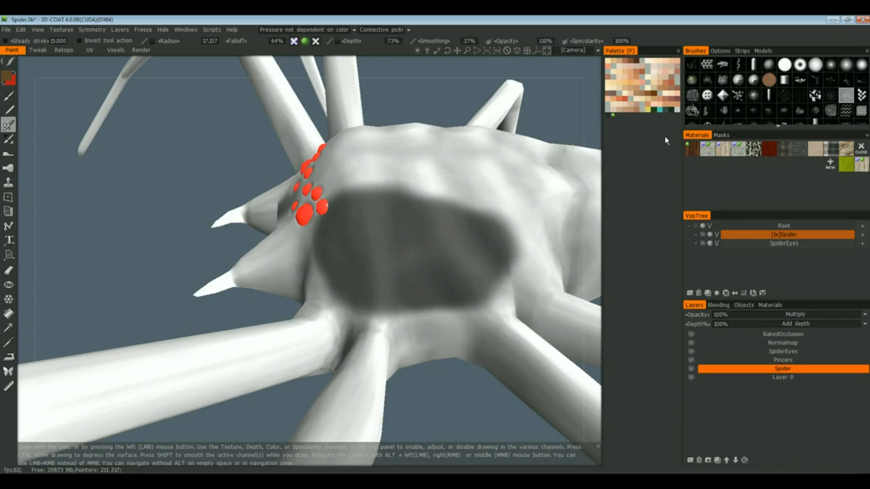
click(707, 79)
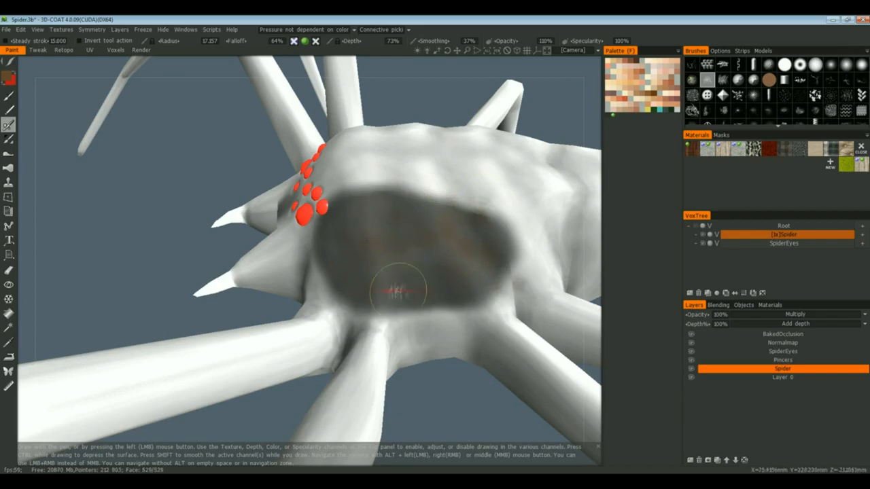
drag(169, 292, 169, 258)
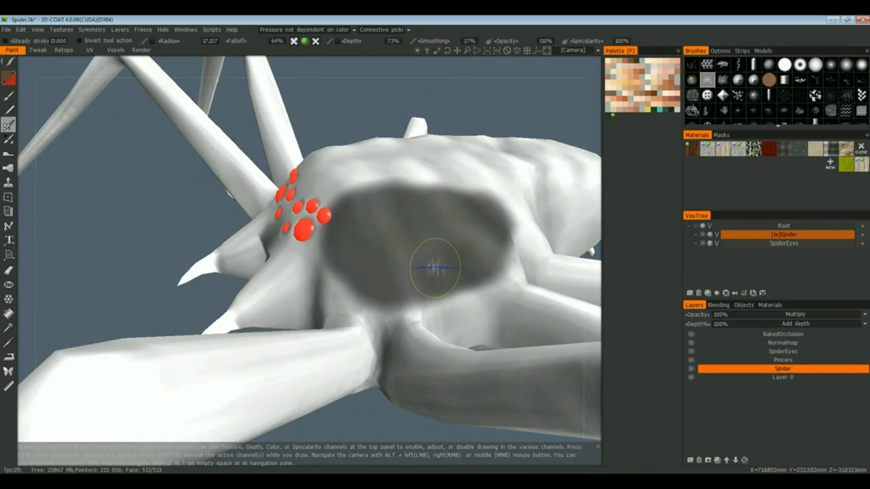
Step: Undo the painted strokes on the spider's body and restore only the dark grey patch, without the brown
alt+drag(453, 266, 415, 277)
key(ctrl+z)
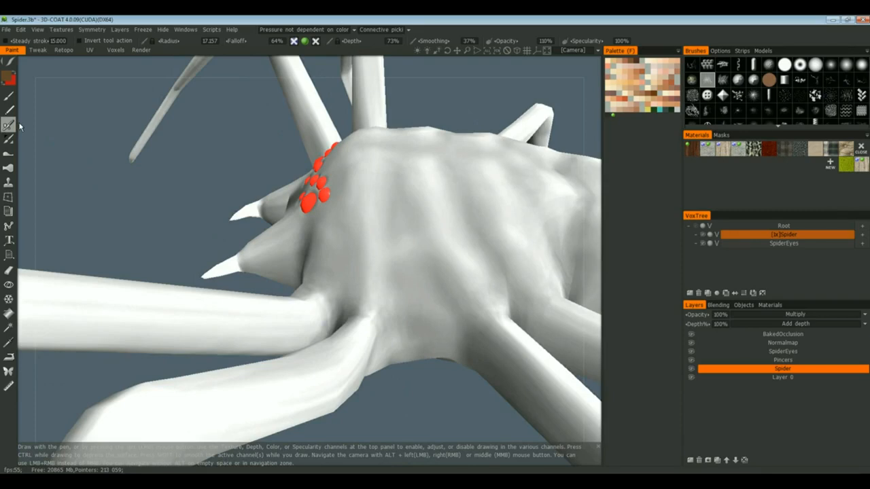
key(ctrl+y)
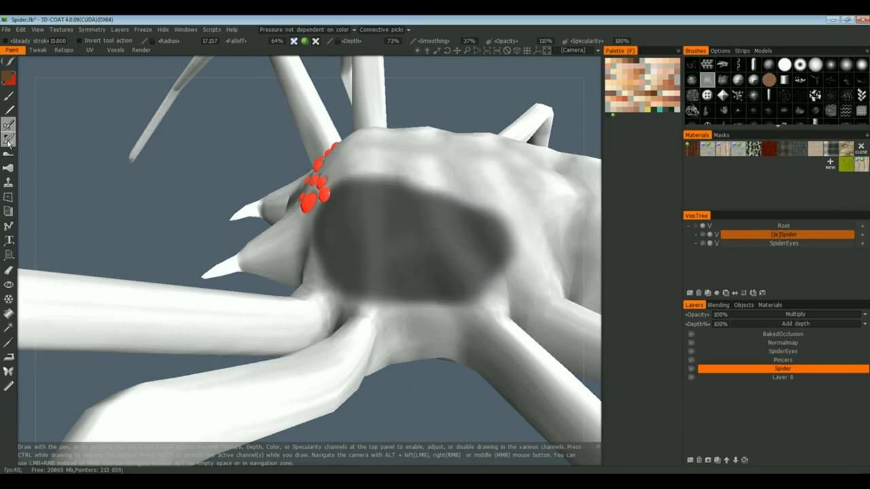
Step: Switch to the colour operations tool, enlarge its radius to 23.061, and clear the grey patch from the body
click(8, 140)
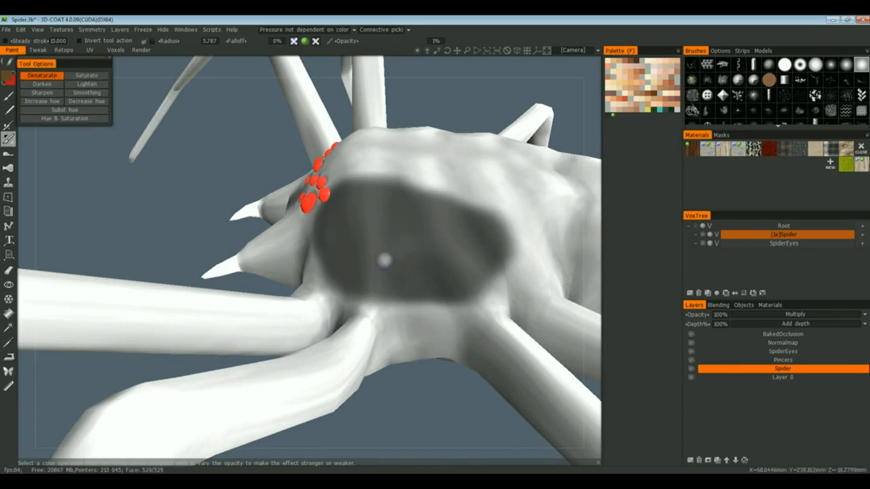
right_drag(389, 244, 420, 248)
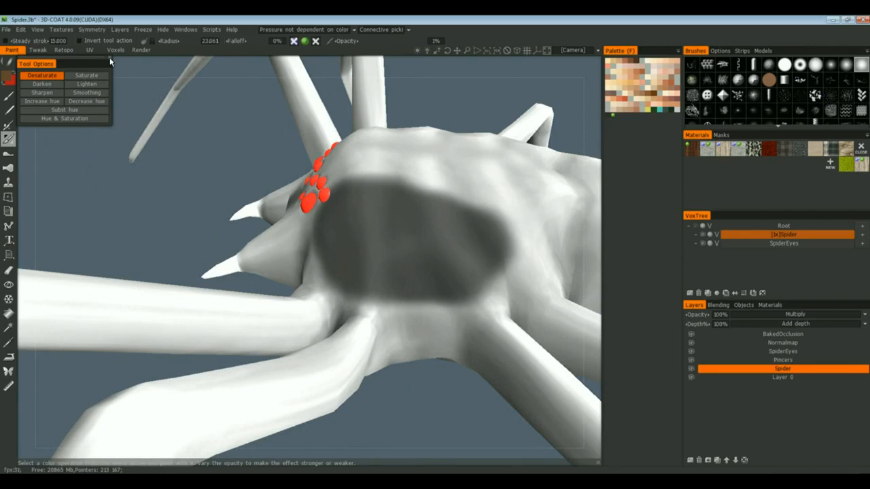
mouse_move(19, 181)
mouse_down()
mouse_move(72, 195)
mouse_move(119, 192)
mouse_move(121, 199)
mouse_up()
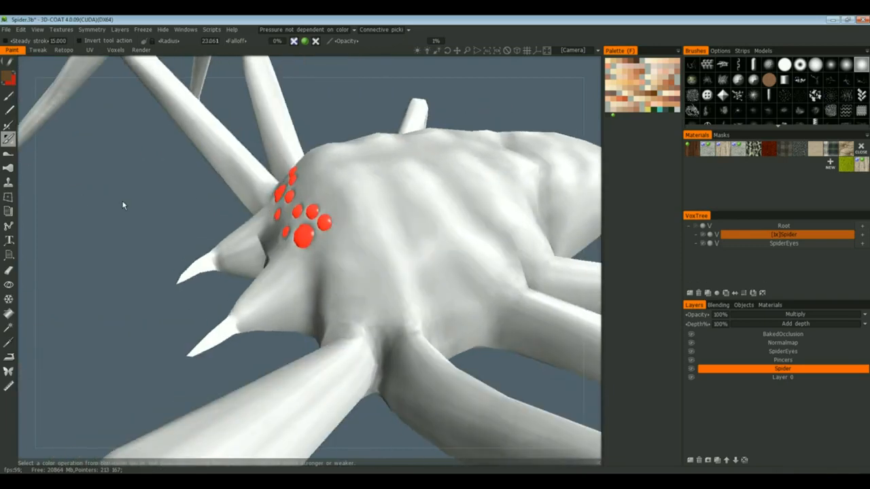
drag(123, 206, 185, 210)
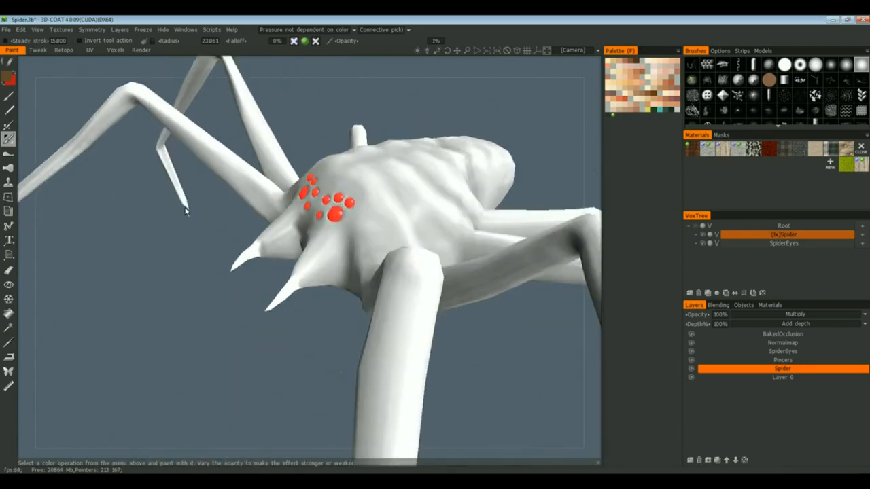
right_drag(191, 248, 192, 291)
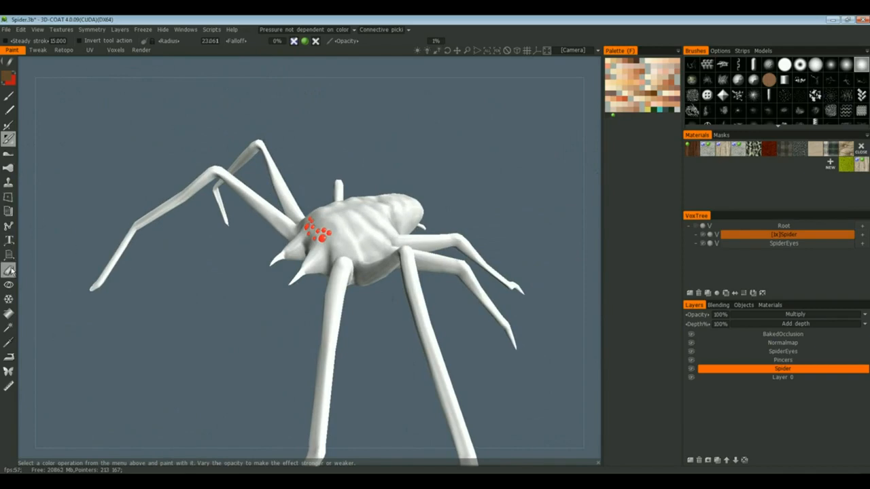
Step: Freeze a round spot on the body below the eyes using the Freeze tool at radius 21.055
click(9, 299)
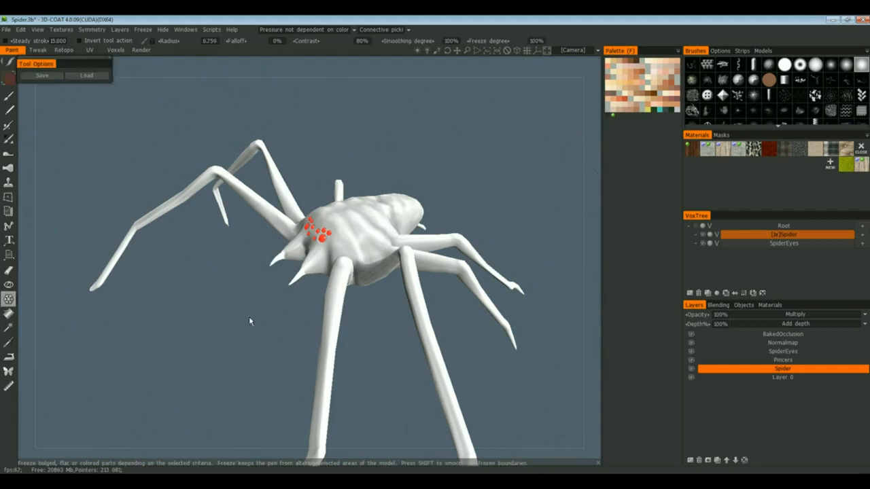
scroll(261, 289, up, 5)
drag(353, 239, 359, 239)
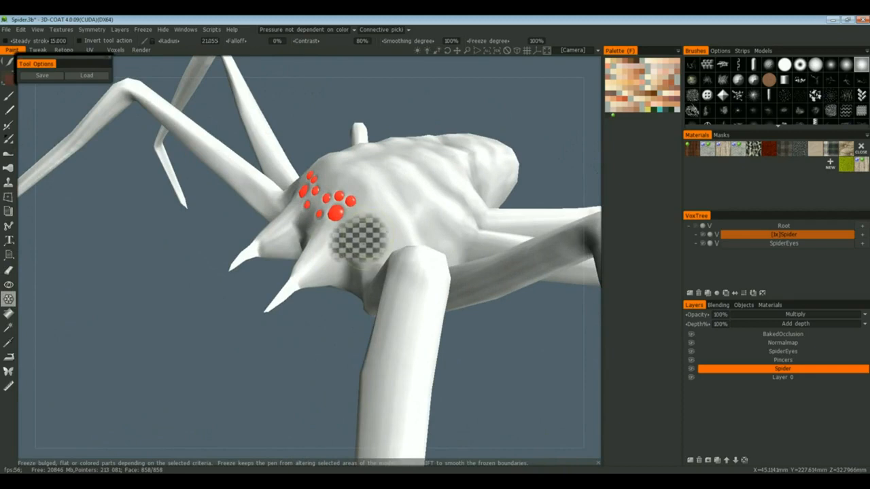
Step: Toggle the pattern that marks the frozen area to solid black and back to the checkerboard
click(152, 30)
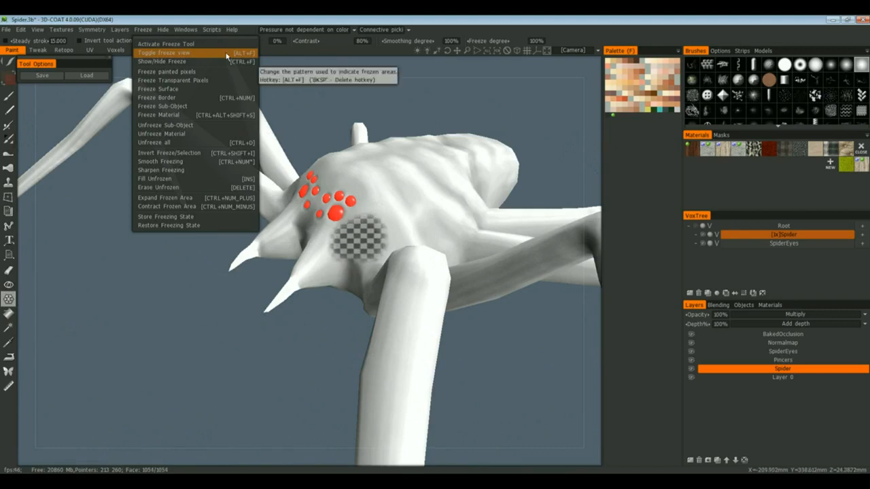
click(179, 53)
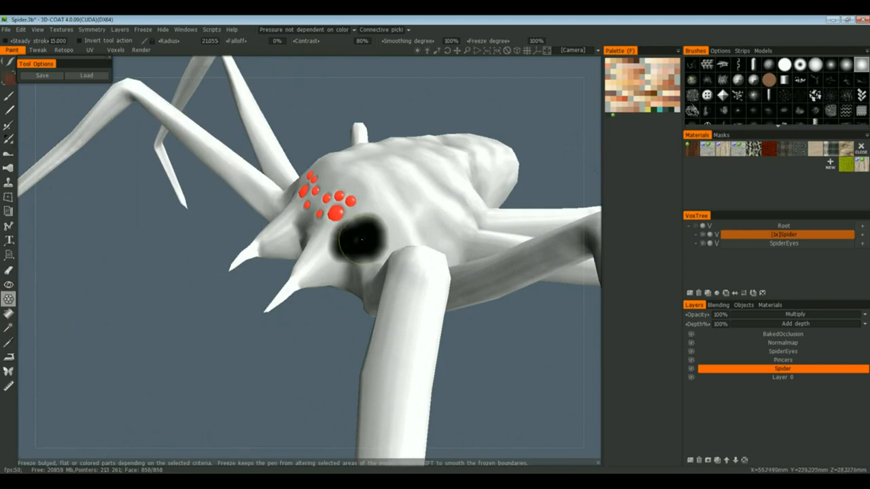
key(ctrl+d)
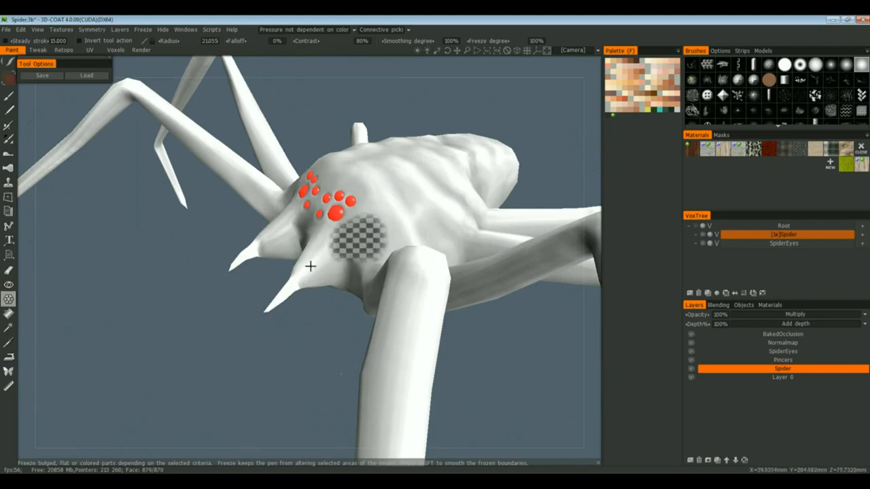
Step: Extend the frozen area toward the nearer pincer, then unfreeze everything
drag(320, 251, 347, 247)
key(ctrl+d)
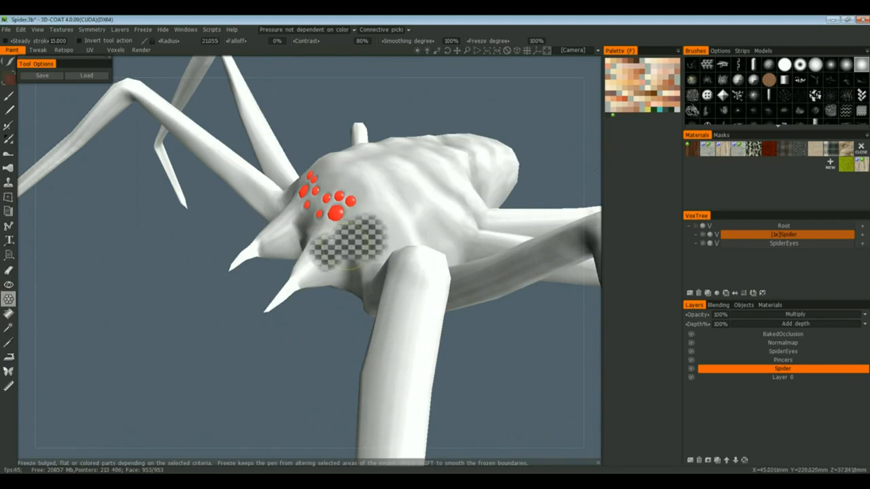
key(ctrl+d)
Step: Dim the scene lighting and set the Text tool's radius to 13.002 and depth to 28%
drag(206, 274, 130, 305)
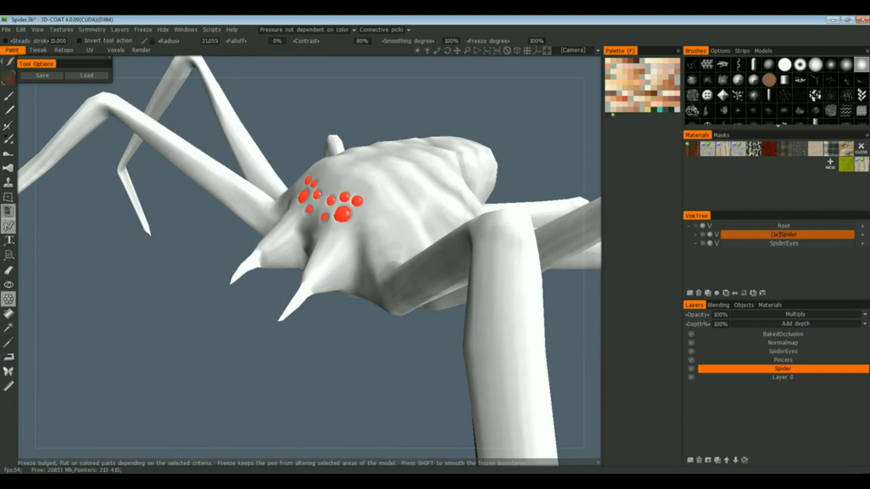
drag(157, 277, 82, 318)
scroll(327, 320, down, 1)
scroll(319, 303, up, 3)
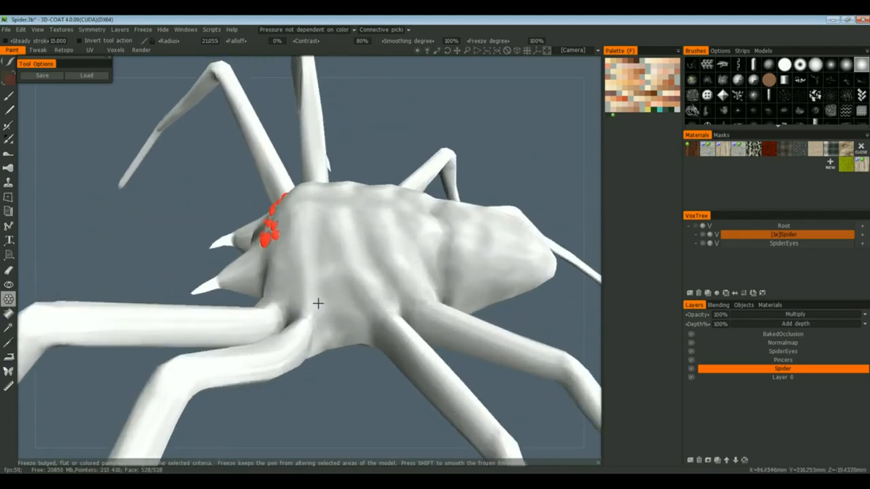
click(9, 241)
click(265, 253)
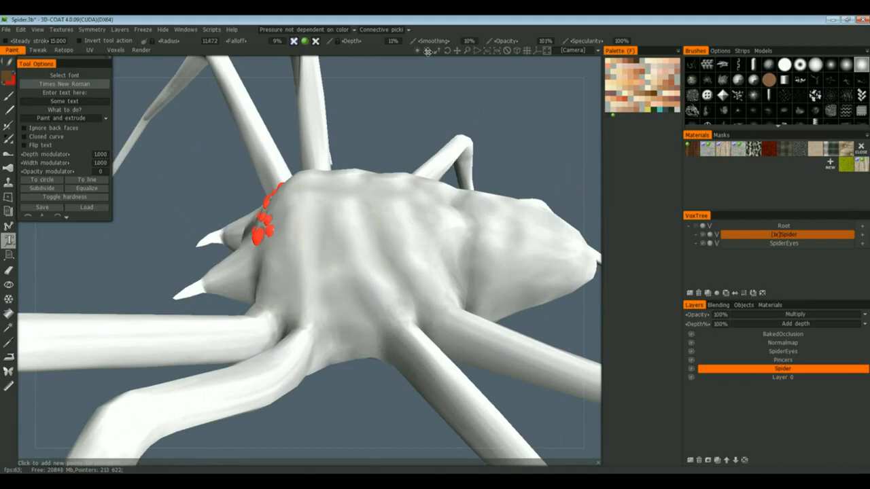
drag(428, 51, 427, 51)
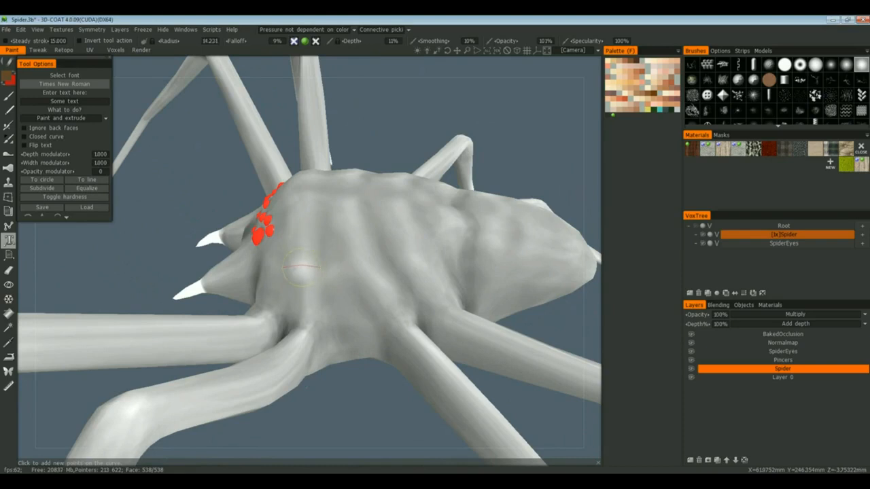
mouse_move(303, 268)
right_down()
mouse_move(307, 273)
mouse_move(292, 257)
right_up()
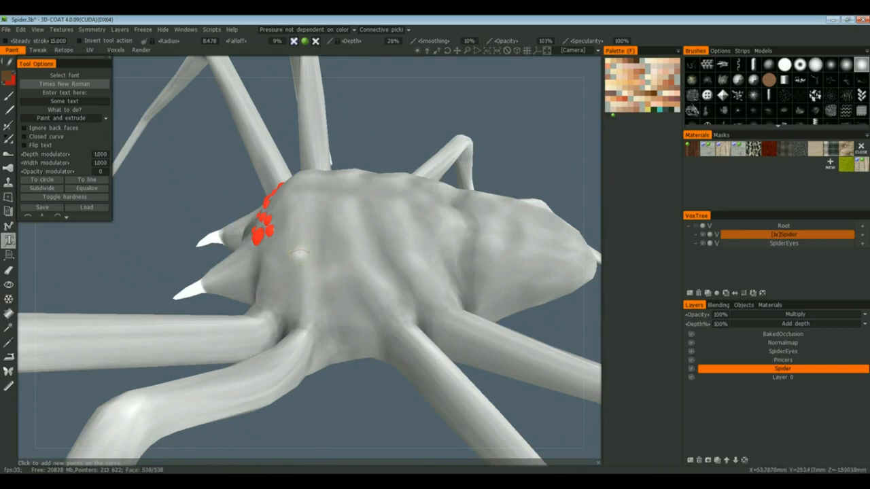
right_drag(300, 255, 299, 253)
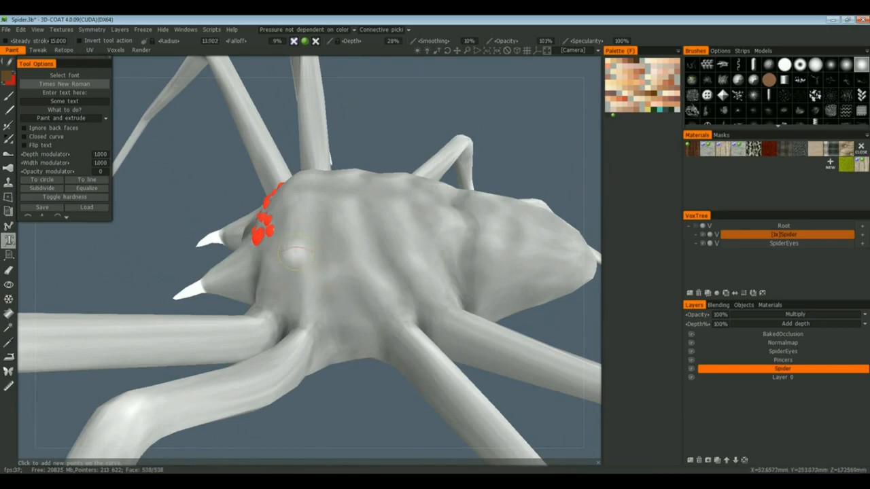
Step: Try laying "Some text" between two points across the spider's body, and cancel the placement
click(296, 252)
click(443, 249)
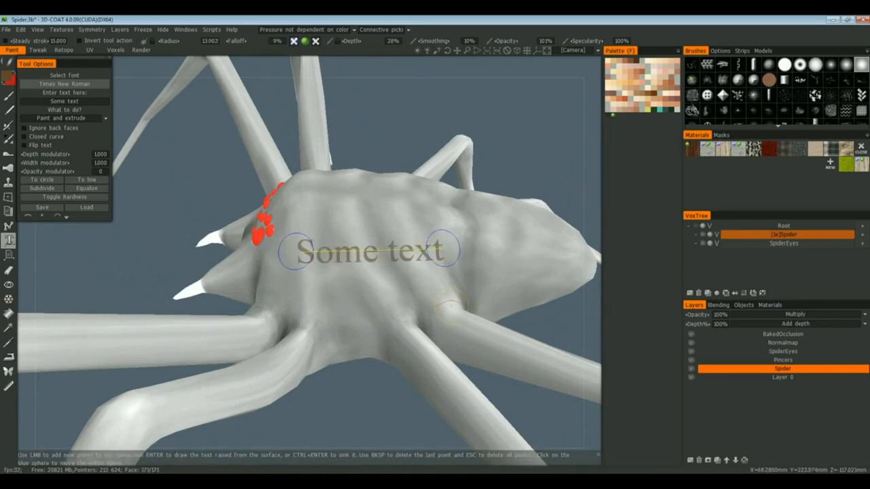
key(Escape)
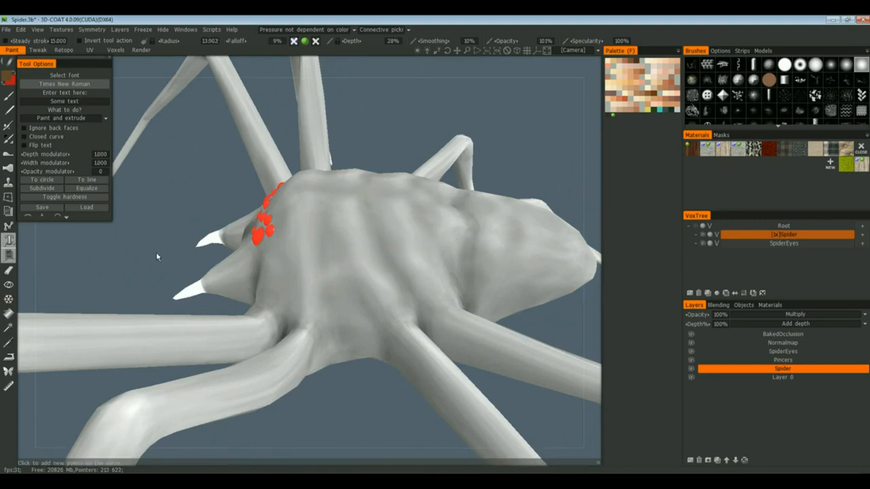
Step: Lay "Some text" across the body at radius 4.773, then enlarge both end points of its curve to similar sizes
right_drag(306, 255, 282, 255)
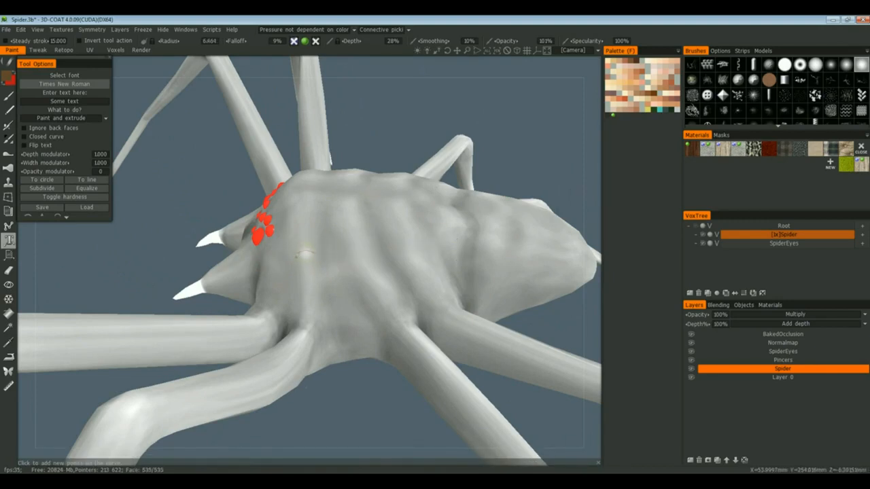
click(292, 242)
click(395, 239)
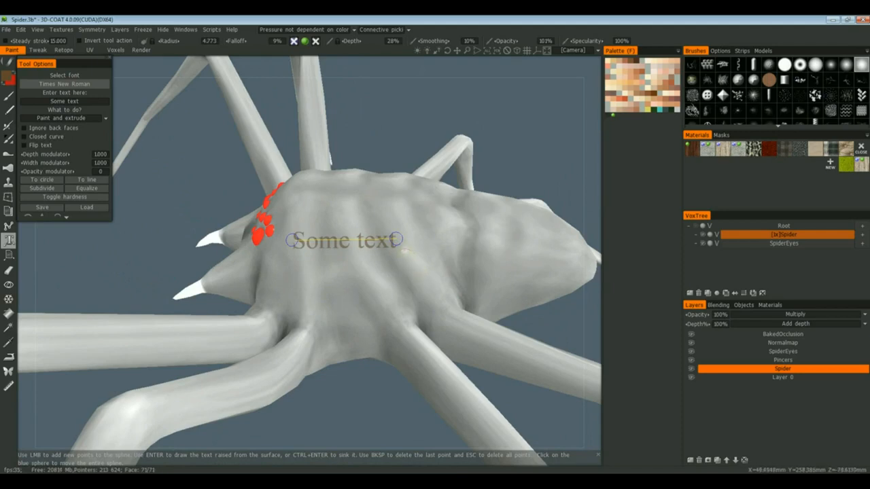
right_drag(398, 239, 406, 238)
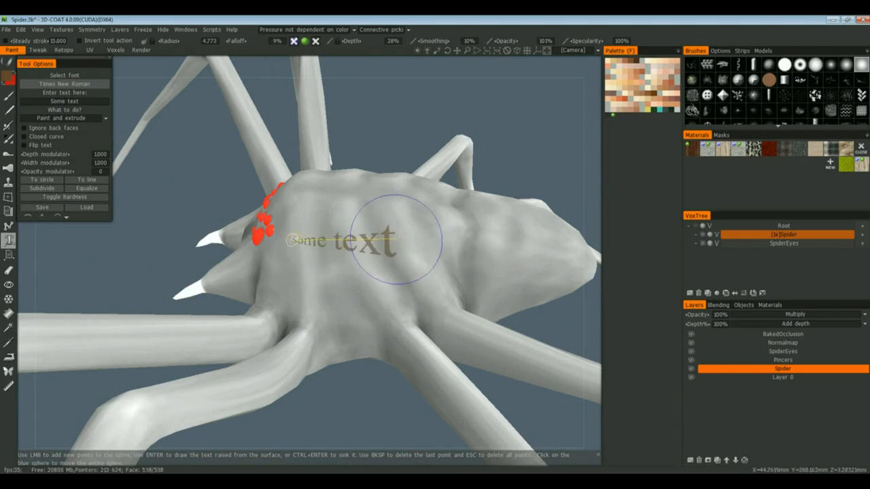
right_drag(292, 240, 304, 240)
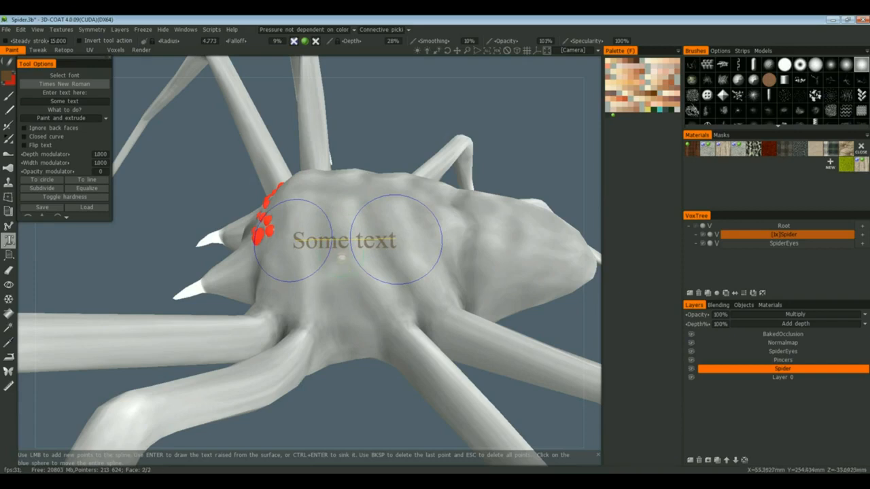
Step: Move the text curve slightly down and toward the abdomen, and paint "Some text" onto the body
right_click(341, 252)
right_click(348, 259)
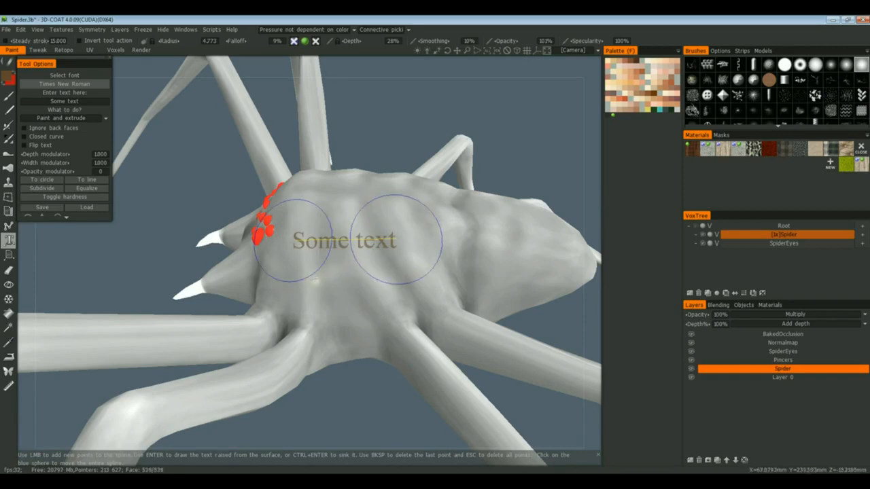
right_click(330, 283)
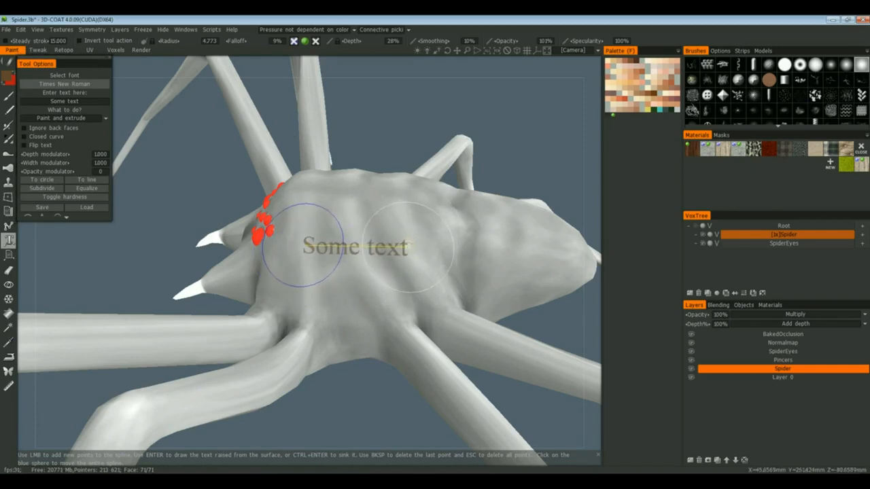
key(Return)
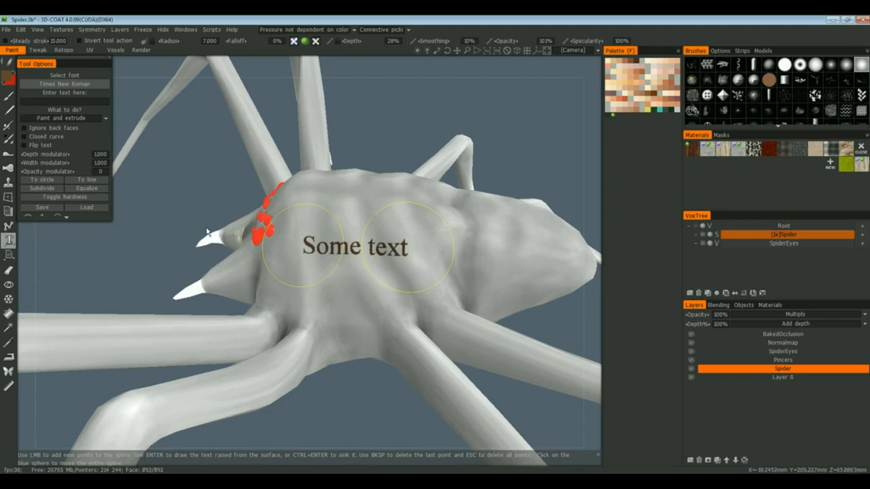
Step: Undo the painted "Some text" on the spider's body
mouse_move(207, 237)
middle_down()
mouse_move(292, 225)
mouse_move(305, 235)
mouse_move(295, 241)
mouse_move(314, 229)
mouse_move(317, 249)
mouse_move(259, 253)
mouse_move(204, 238)
middle_up()
key(ctrl+z)
key(ctrl+z)
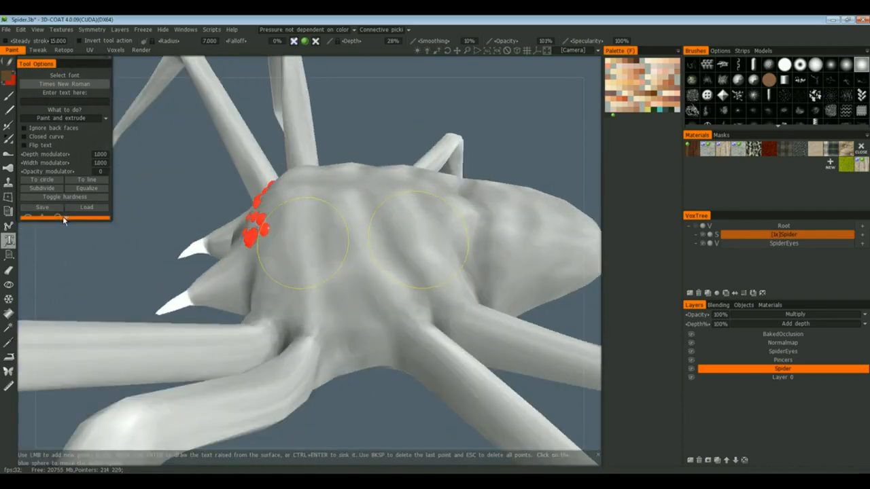
Step: Change the Text tool's wording to "Spider" and clear the existing text curve from the body
scroll(63, 216, down, 1)
drag(66, 221, 67, 266)
click(75, 101)
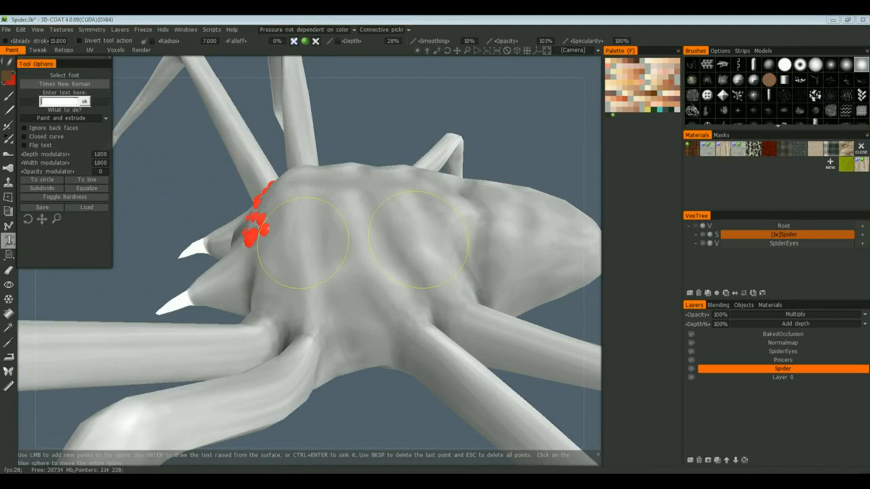
key(Return)
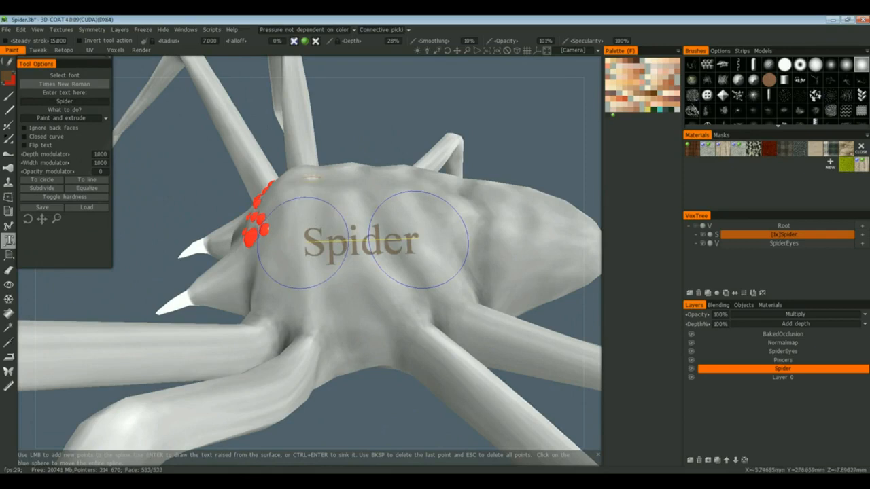
key(Return)
drag(331, 125, 177, 146)
key(Escape)
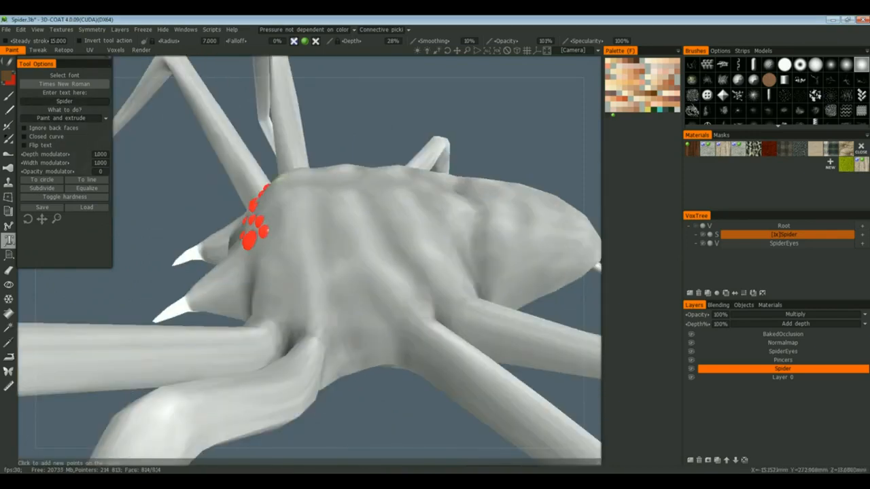
Step: Try laying "Spider" along a new two-point curve across the body, and cancel the placement
click(323, 230)
click(447, 224)
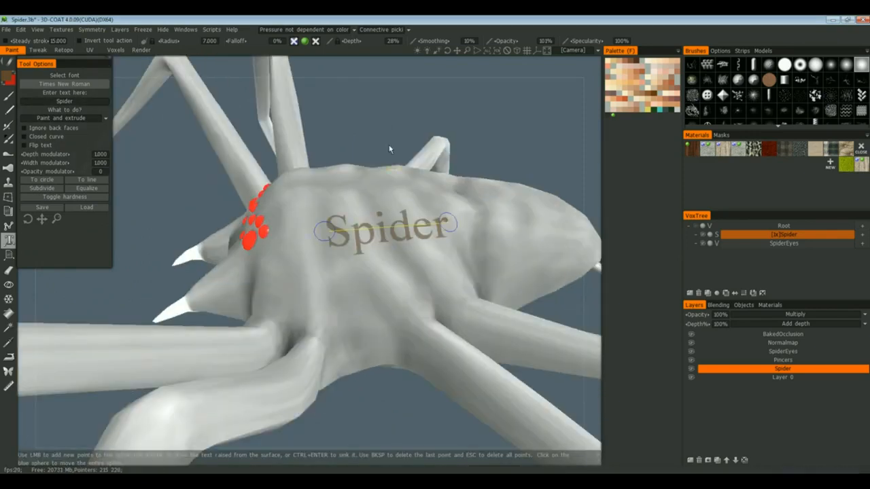
drag(348, 135, 340, 142)
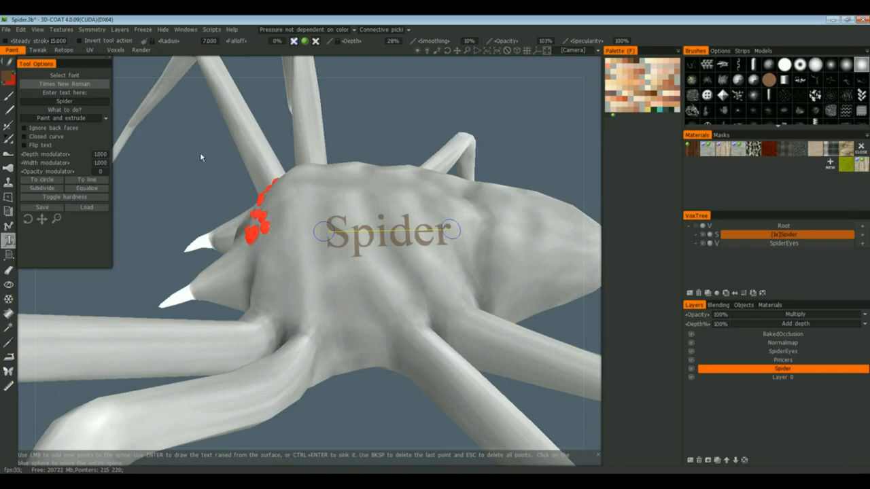
key(Escape)
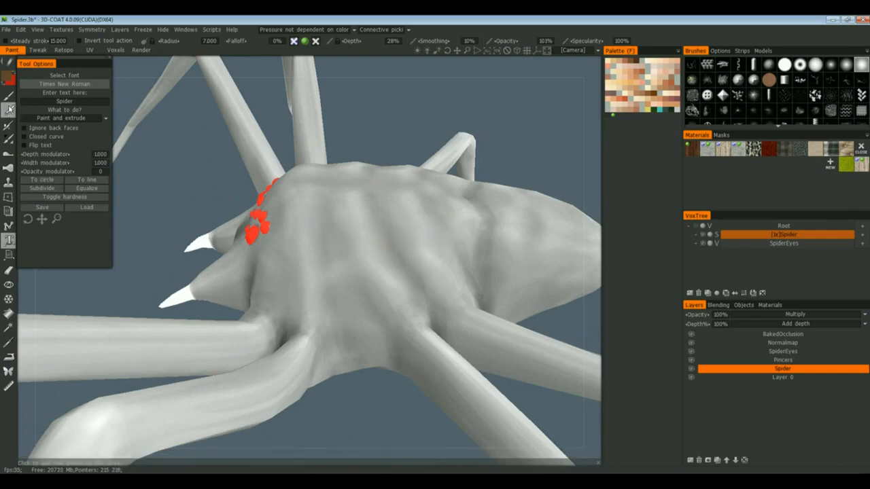
Step: Lay "Spider" along a two-point curve across the upper body, keeping the Text tool's operation at Paint and extrude
click(8, 101)
click(9, 241)
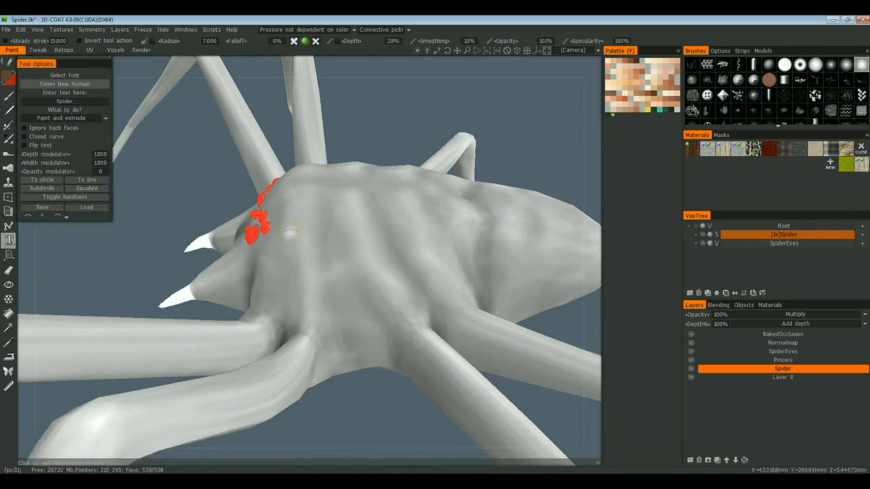
click(325, 234)
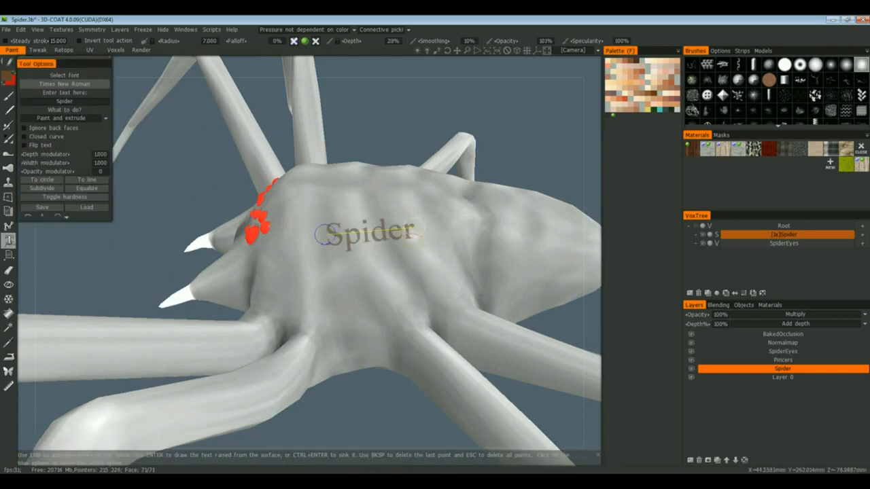
click(414, 230)
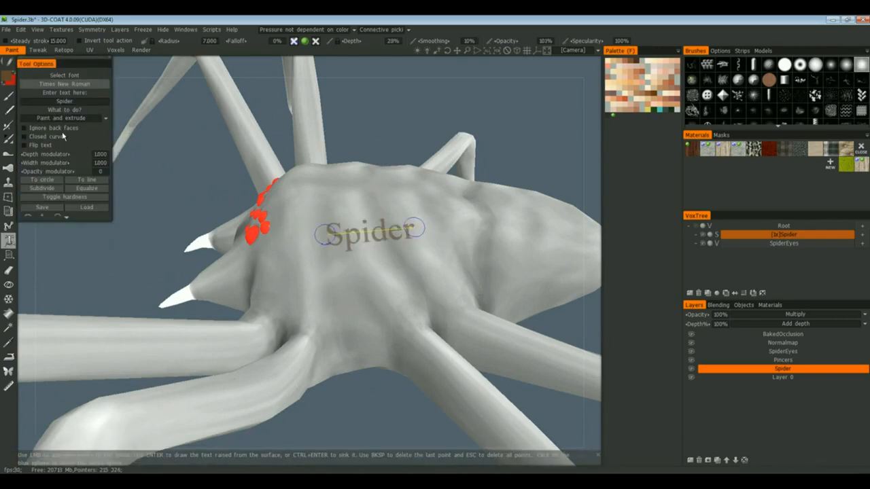
click(79, 118)
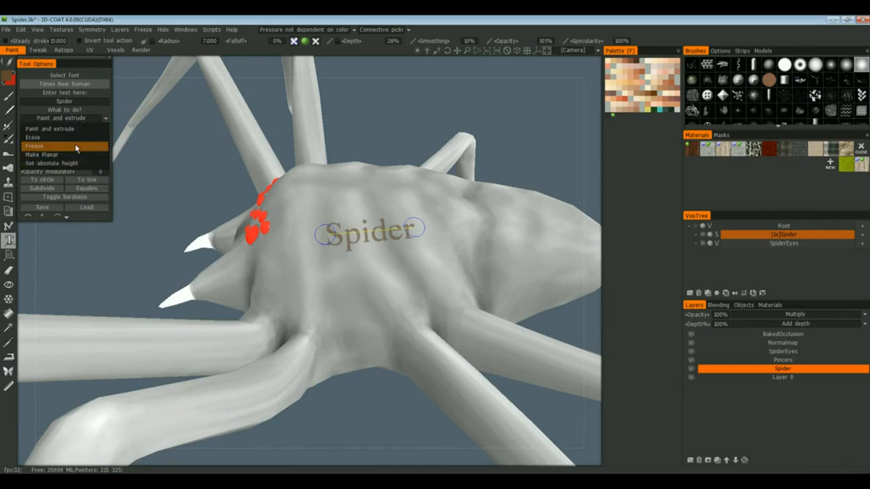
click(85, 128)
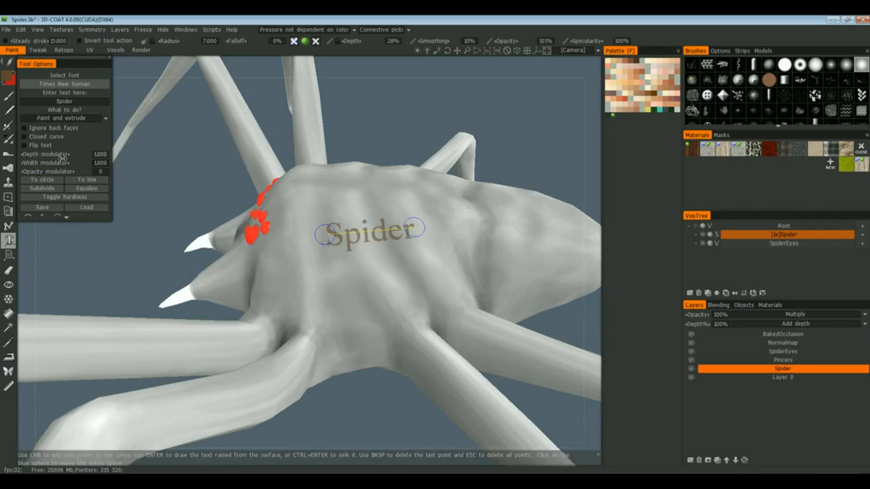
Step: Raise the Text tool's opacity modulator to about 1.21, paint "Spider" onto the body, and undo the painted text
drag(63, 170, 117, 175)
key(Return)
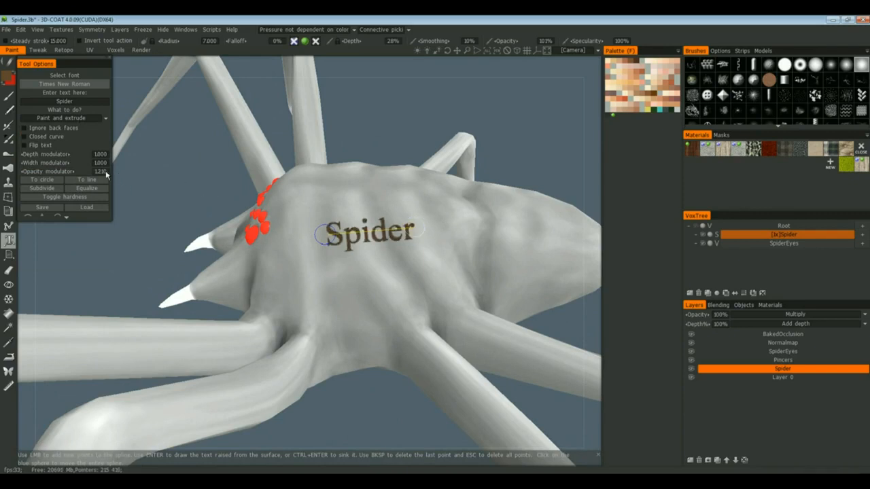
key(ctrl+z)
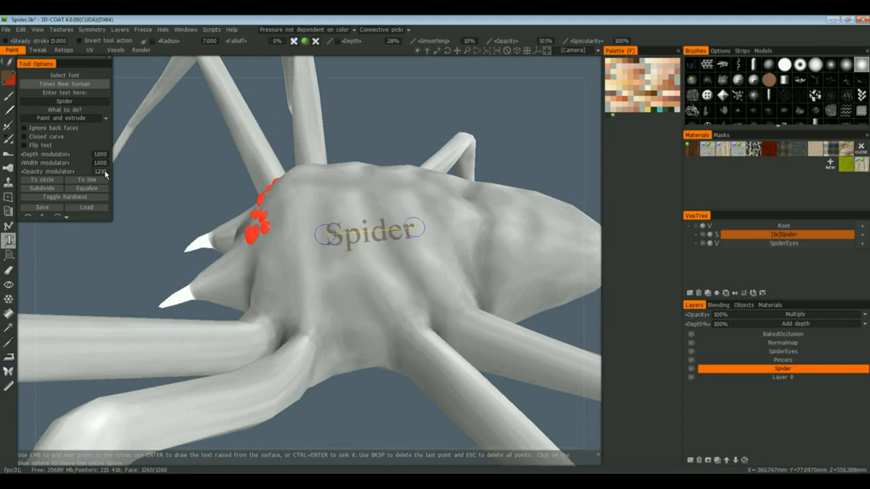
Step: Set the Text tool's opacity modulator to 1 and return to the standard Paint brush
click(103, 172)
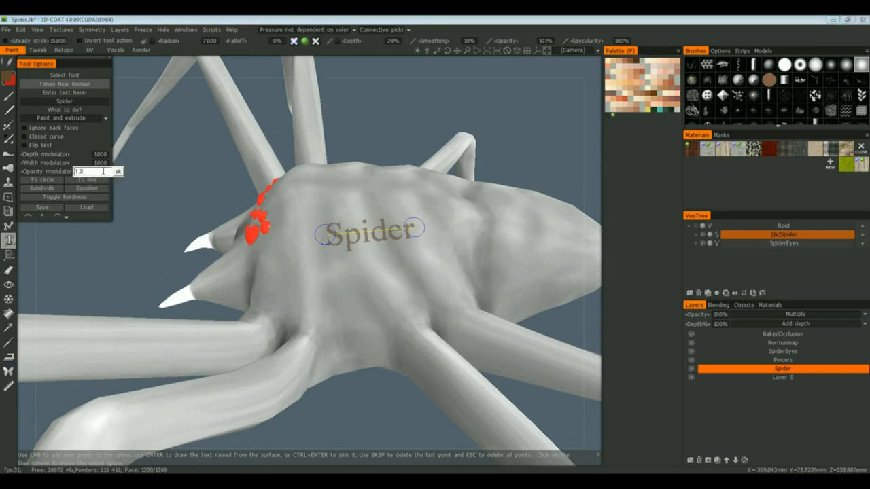
key(Return)
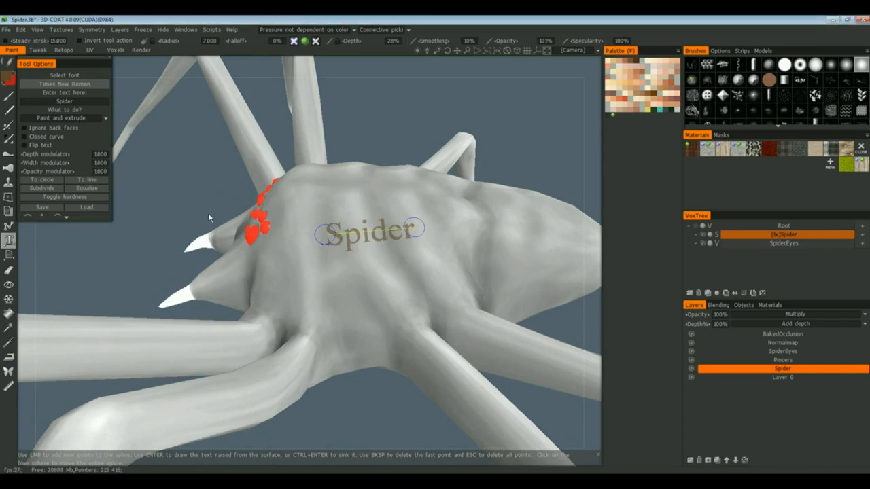
key(Return)
click(8, 96)
drag(144, 229, 211, 216)
alt+drag(378, 263, 308, 272)
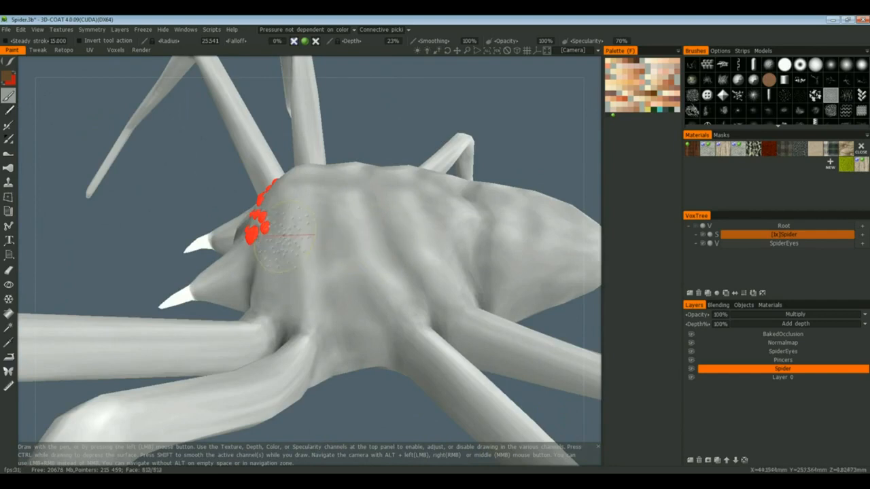
Step: Lay a four-point curve with the Curves tool across the body and abdomen, and check it against the wireframe
click(9, 226)
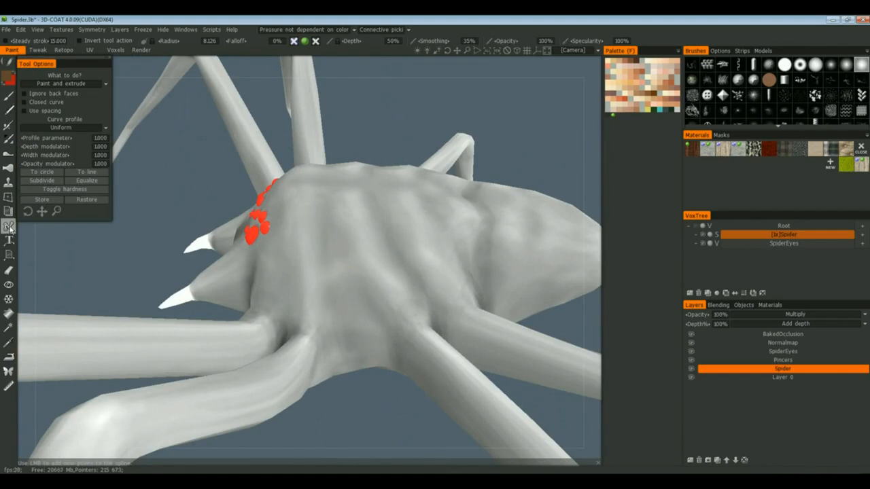
click(302, 245)
click(365, 223)
click(486, 239)
click(532, 227)
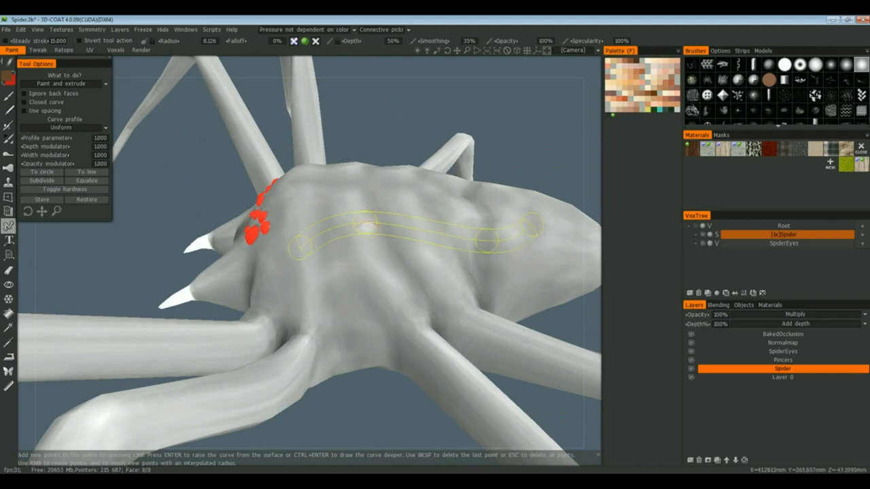
key(w)
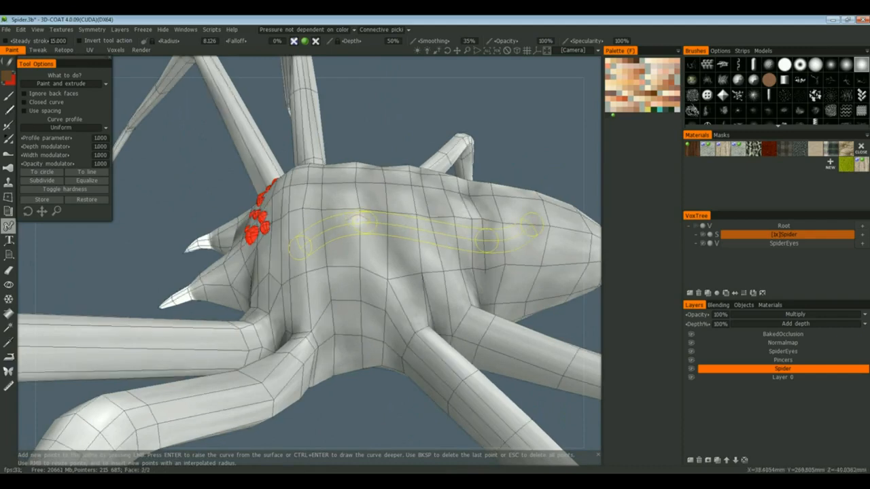
key(w)
Step: Move the curve's two middle points up the body and adjust the second one's radius
mouse_move(365, 224)
mouse_down()
mouse_move(369, 238)
mouse_move(367, 216)
mouse_up()
drag(486, 240, 455, 217)
mouse_move(460, 226)
right_down()
mouse_move(440, 231)
mouse_move(453, 238)
mouse_move(457, 226)
right_up()
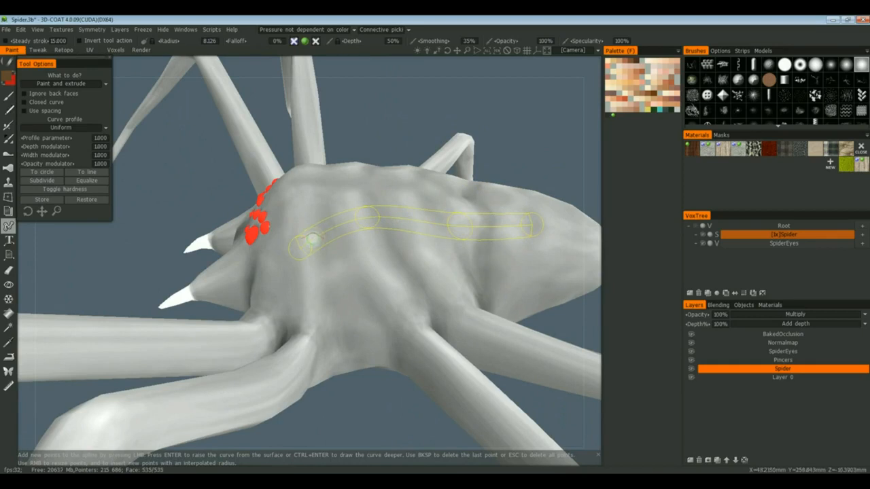
Step: Paint the curve onto the body as a raised line, undo it, and clear the curve points
key(Return)
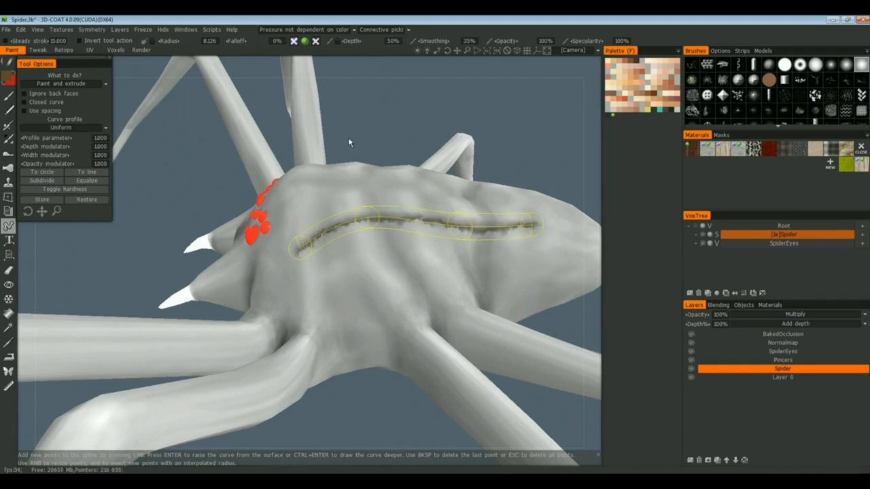
key(ctrl+z)
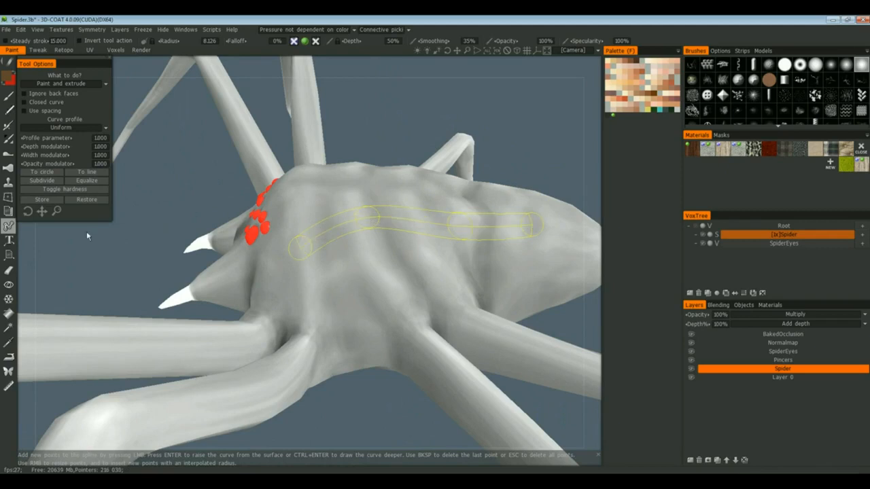
key(Escape)
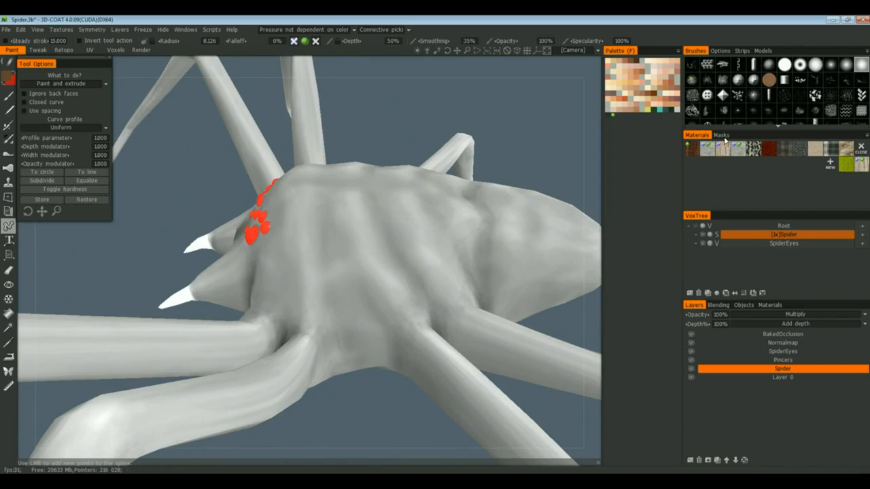
Step: Return to the standard Paint brush with both its depth and color channels enabled
click(8, 95)
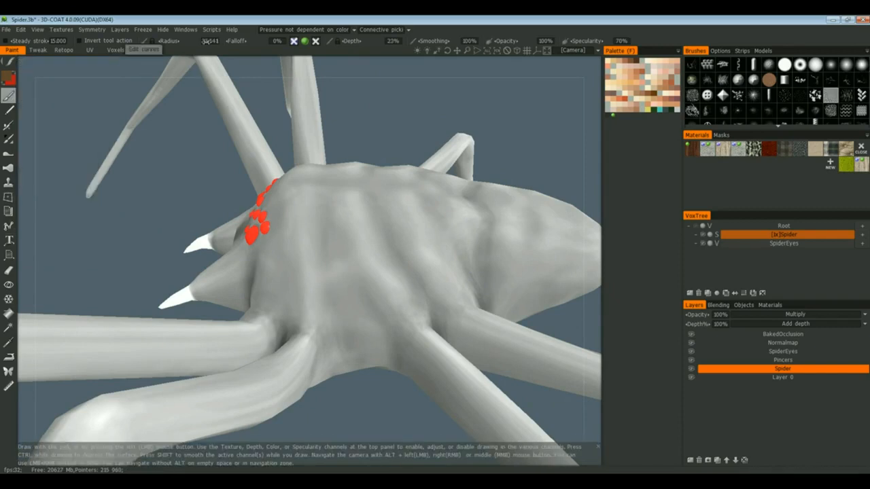
mouse_move(305, 43)
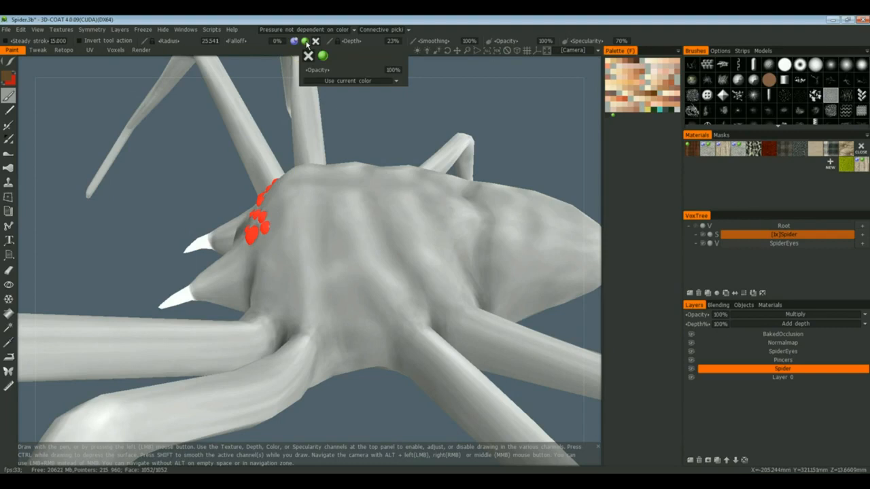
click(304, 44)
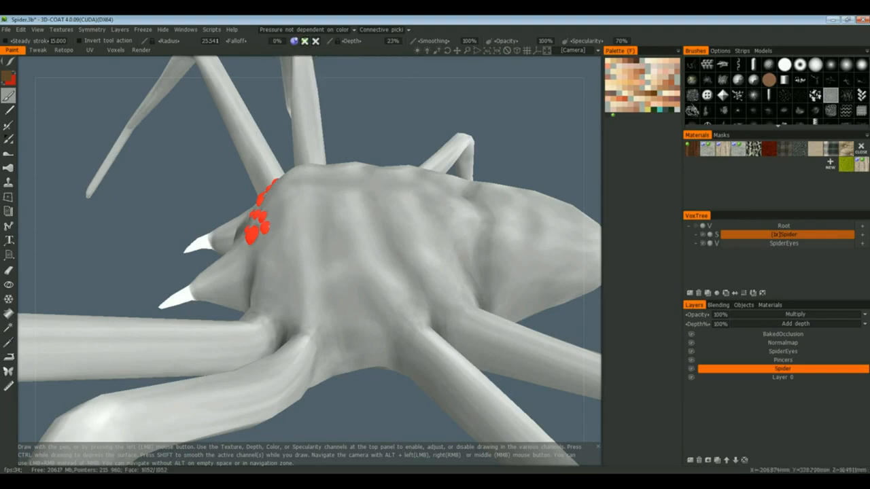
Step: Set the painting color to a very dark gray with 0% saturation and 14% lightness
click(9, 80)
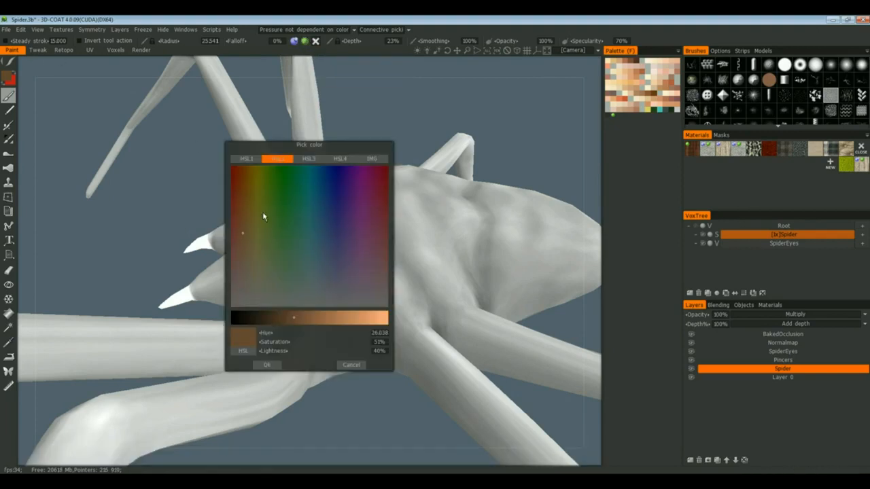
click(274, 251)
click(263, 266)
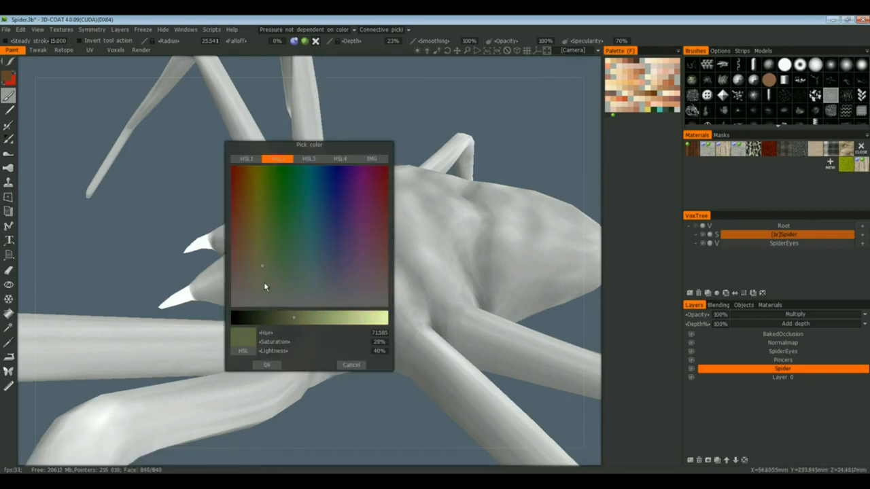
click(259, 318)
click(244, 261)
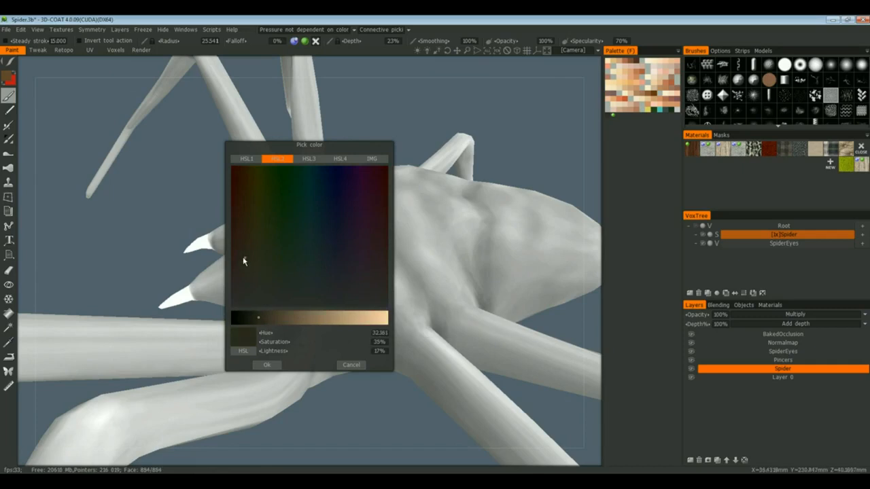
drag(237, 273, 220, 328)
click(253, 320)
click(269, 365)
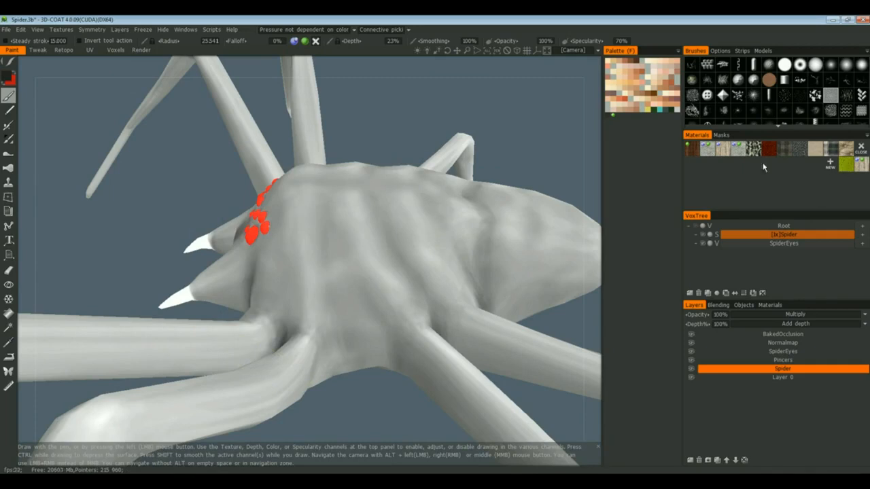
Step: Choose the wrinkled skin material and a soft round brush tip for painting
click(709, 152)
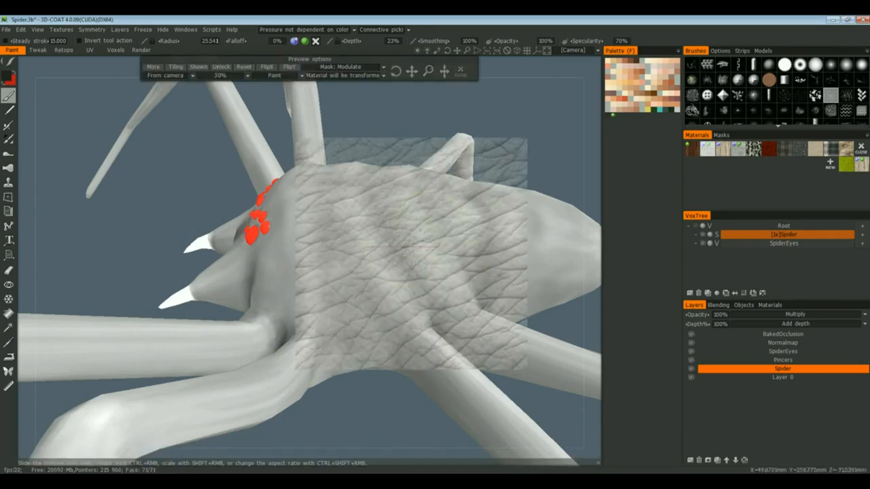
click(862, 66)
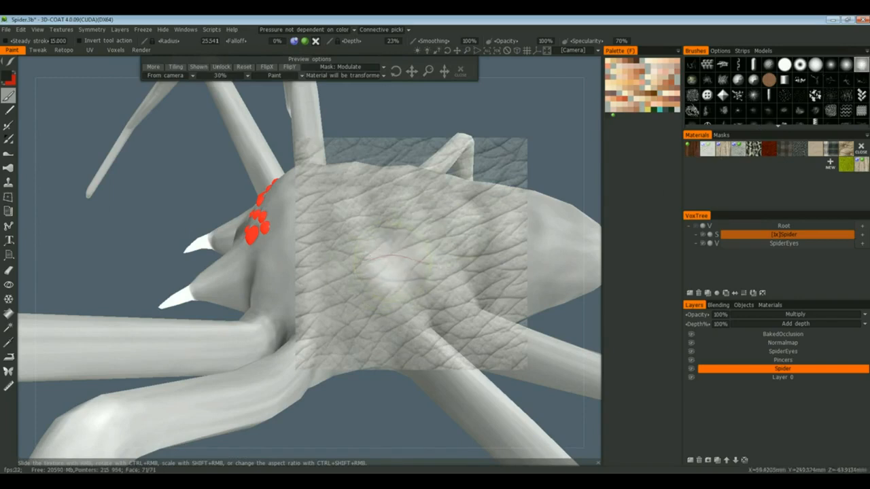
Step: Paint a dark wrinkled-skin patch on the upper body, view it without the material preview, and undo it
mouse_move(393, 251)
mouse_down()
mouse_move(402, 236)
mouse_move(418, 245)
mouse_move(456, 232)
mouse_up()
click(461, 69)
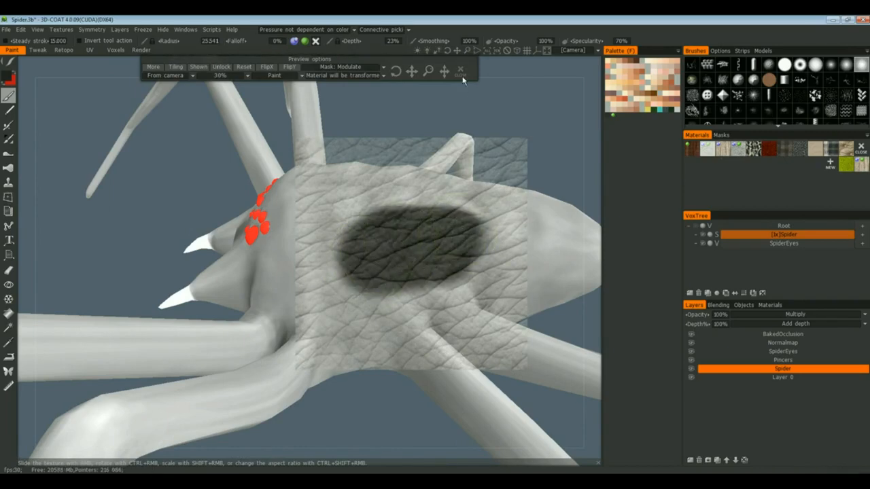
mouse_move(462, 131)
mouse_down()
mouse_move(362, 153)
mouse_move(450, 176)
mouse_up()
drag(405, 246, 421, 255)
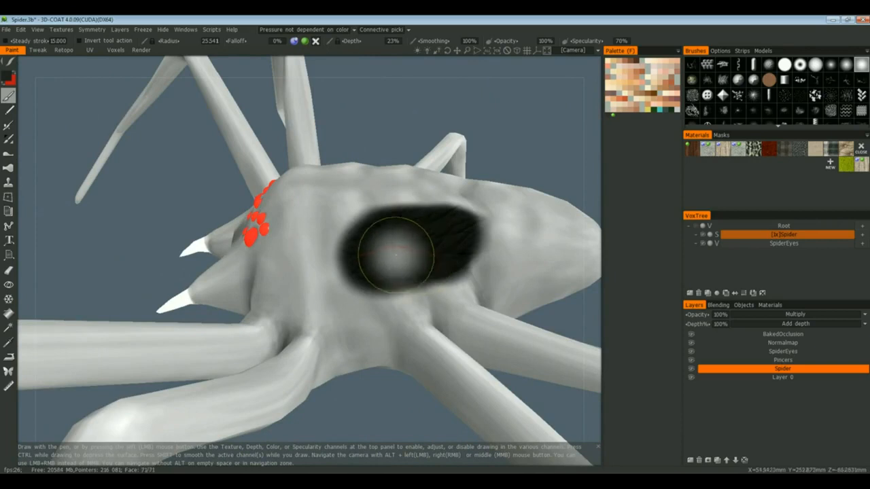
drag(447, 142, 411, 153)
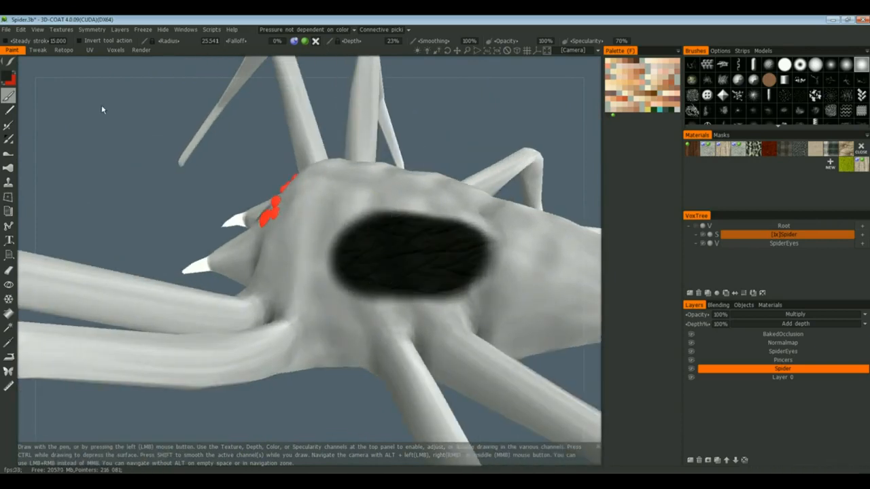
key(ctrl+z)
Step: Lighten the painting color to a medium gray
click(7, 76)
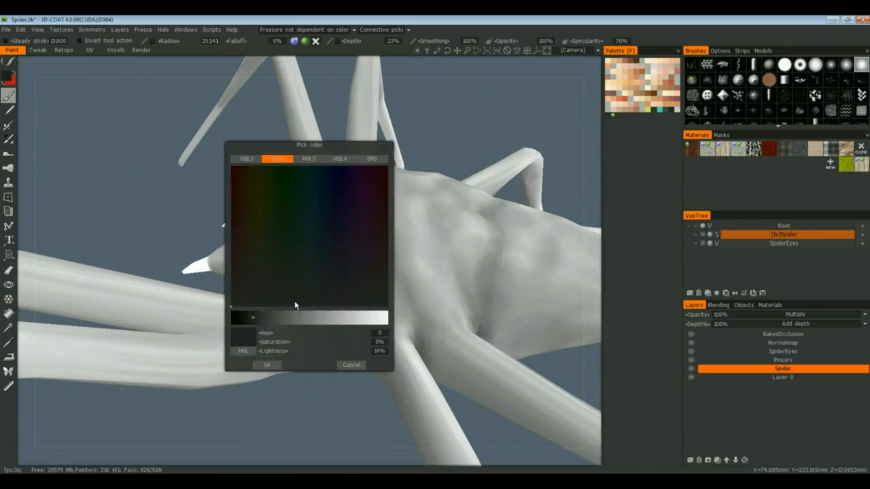
click(315, 315)
click(268, 365)
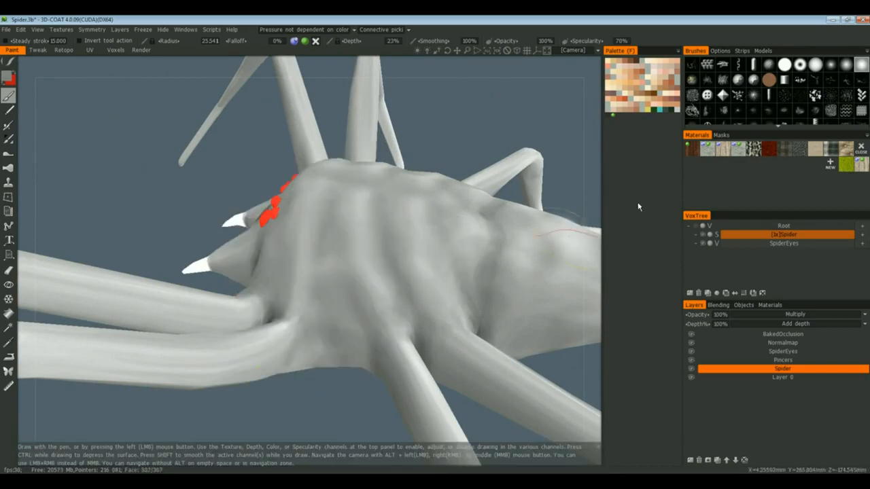
Step: Try a patch of the wrinkled skin material in medium gray on the upper body, and undo it
click(707, 149)
mouse_move(415, 232)
mouse_down()
mouse_move(399, 252)
mouse_move(396, 233)
mouse_up()
mouse_move(499, 115)
mouse_down()
mouse_move(456, 109)
mouse_move(436, 141)
mouse_move(455, 142)
mouse_up()
key(ctrl+z)
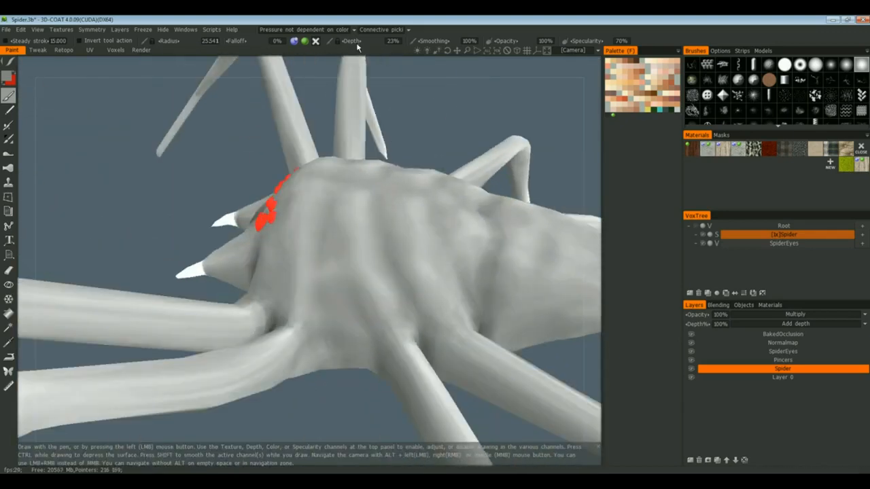
Step: Set the brush depth to 61%, paint a wrinkled-skin patch on the upper body, and close the material preview
click(388, 43)
click(708, 148)
mouse_move(431, 254)
mouse_down()
mouse_move(362, 252)
mouse_move(368, 264)
mouse_move(409, 273)
mouse_up()
click(461, 72)
drag(475, 140, 454, 114)
Step: Examine the relief and color of the painted skin patch up close and from a different angle
drag(391, 244, 401, 254)
key(ctrl+z)
scroll(422, 144, up, 4)
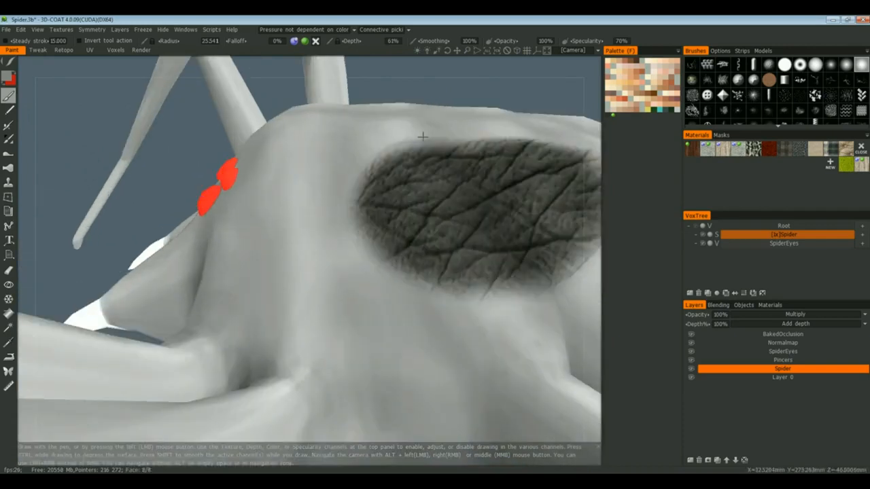
scroll(431, 170, down, 3)
drag(370, 213, 387, 238)
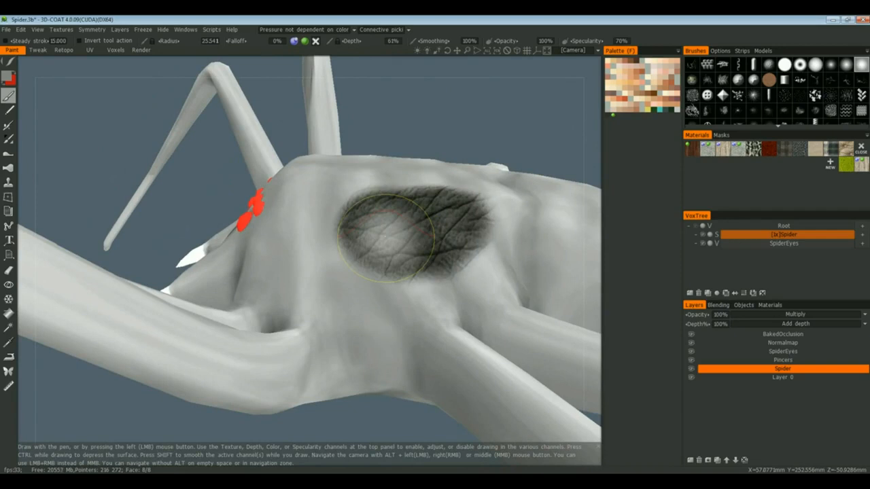
key(ctrl+z)
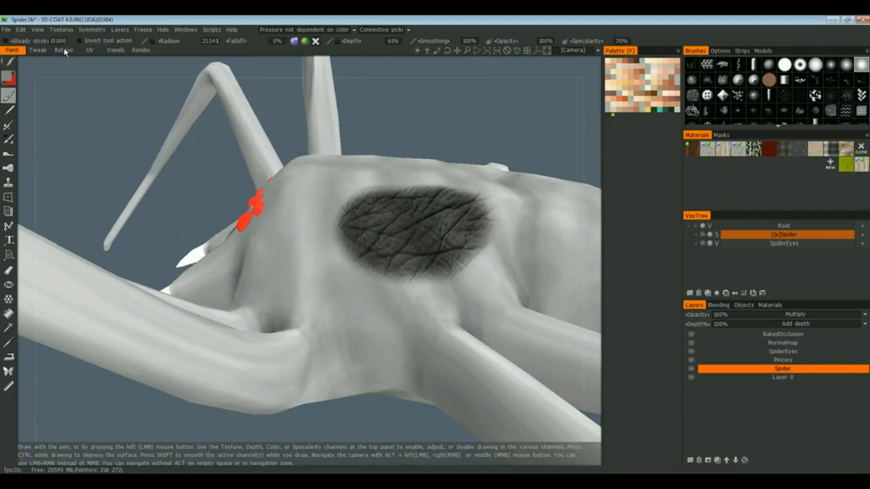
Step: Review the Merge with NM (per-pixel) settings and texture width options in the Retopo room, and cancel back to the Paint room
click(63, 50)
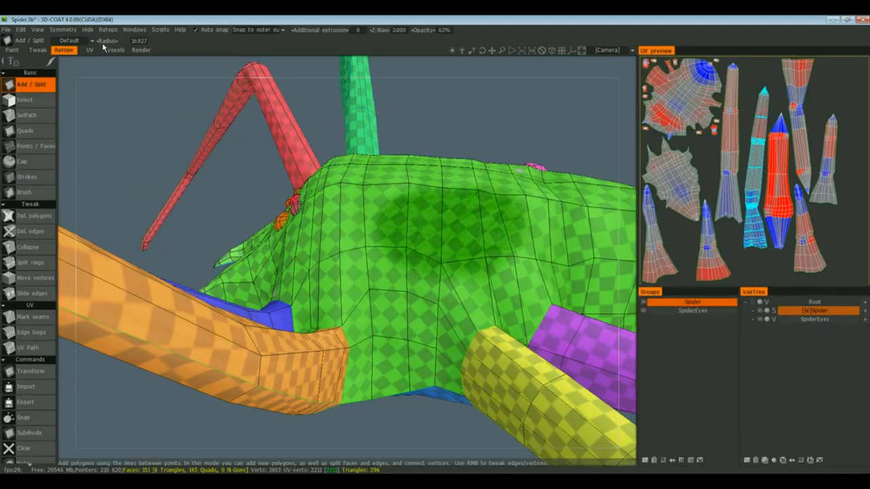
click(107, 30)
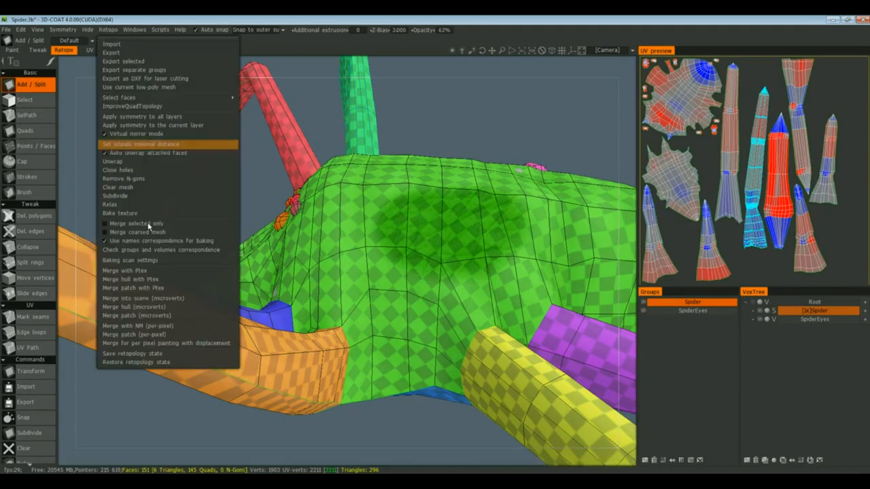
click(140, 326)
click(285, 318)
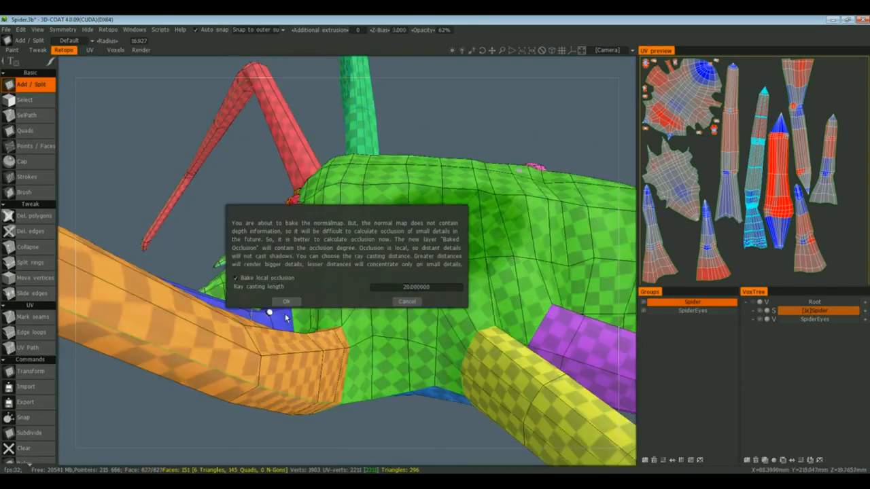
click(286, 302)
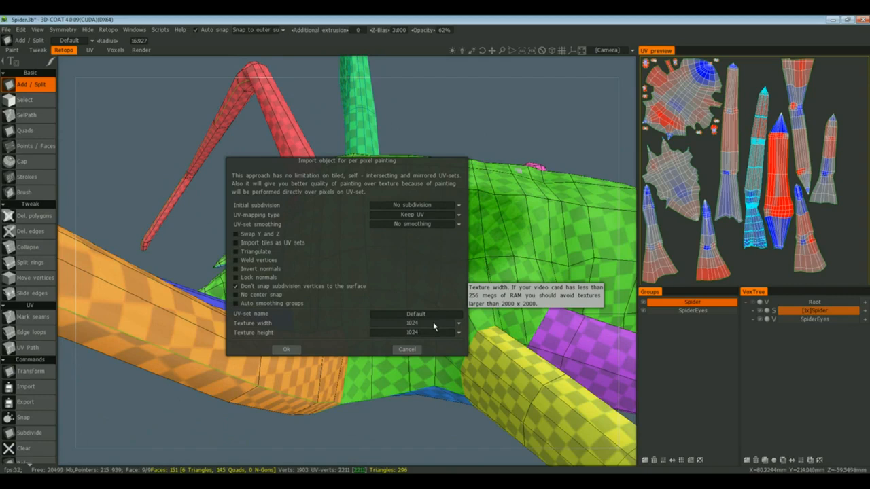
click(433, 325)
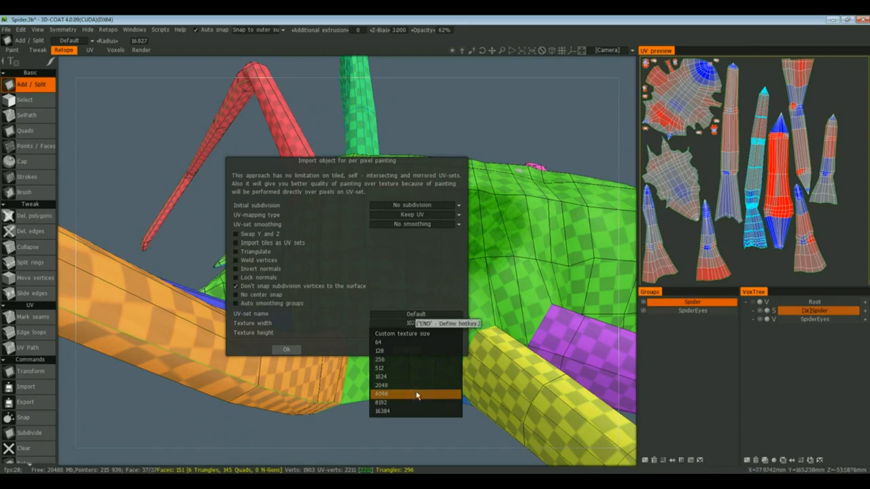
click(356, 289)
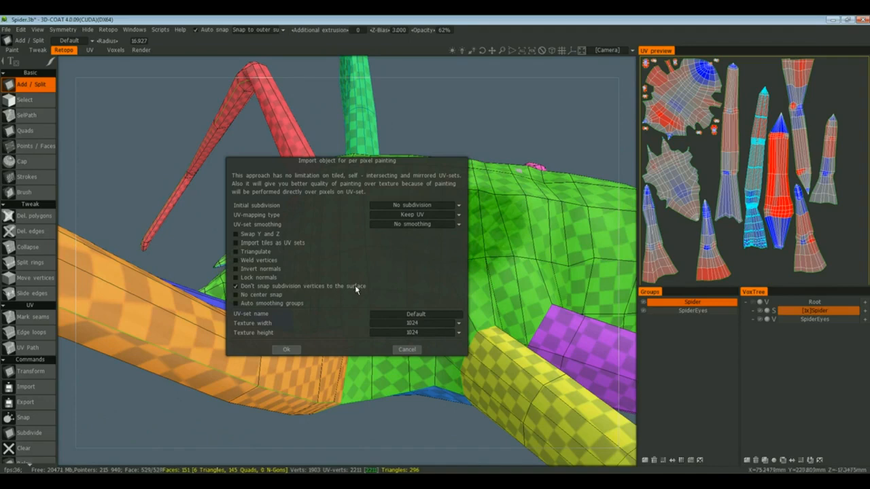
click(407, 349)
click(13, 50)
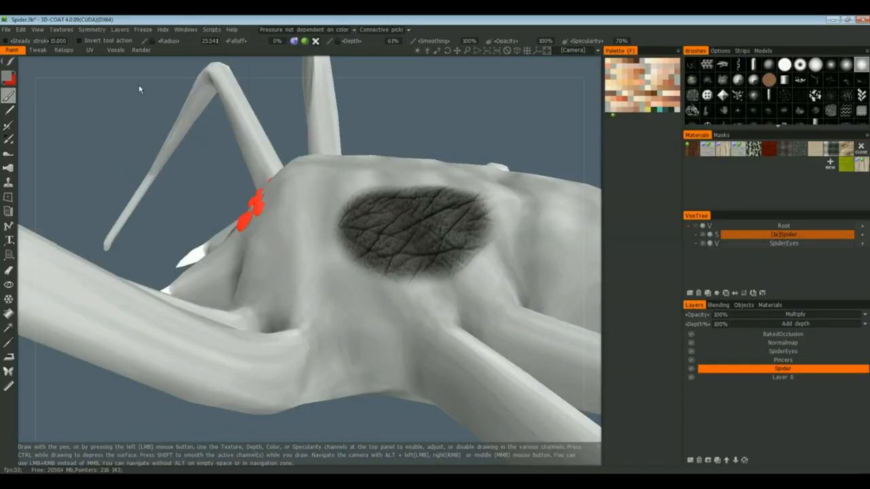
Step: Compare the sculpted spider in the Voxels room with the painted model, and hide the Root volume in the Paint room
scroll(369, 132, down, 4)
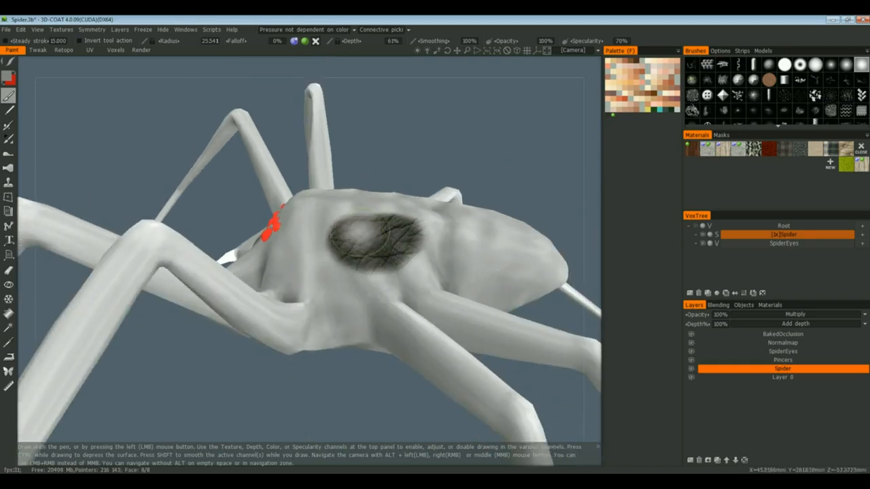
click(117, 50)
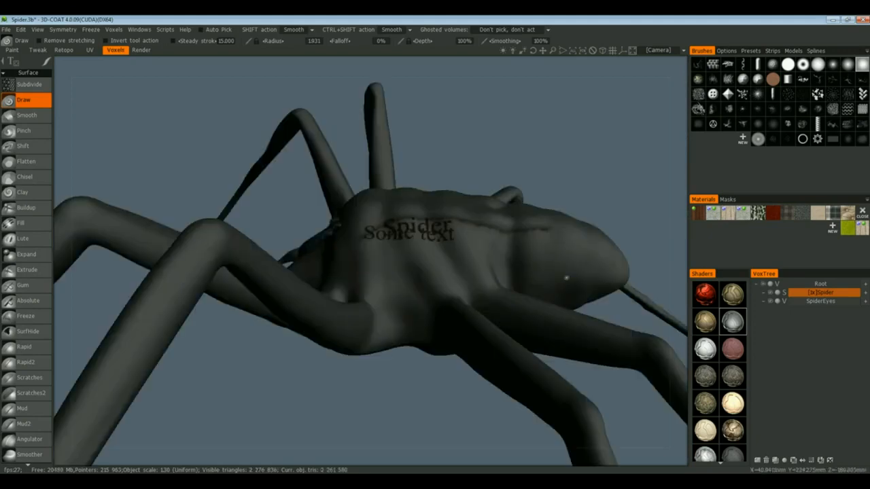
click(16, 50)
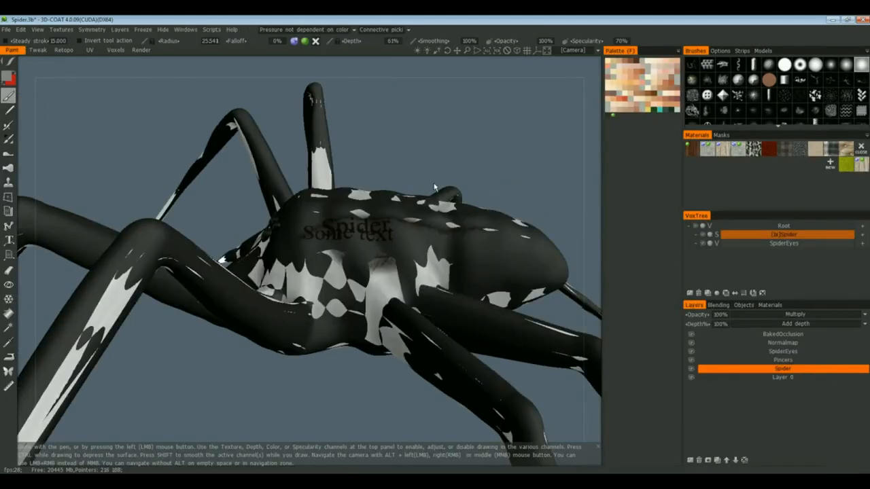
click(695, 227)
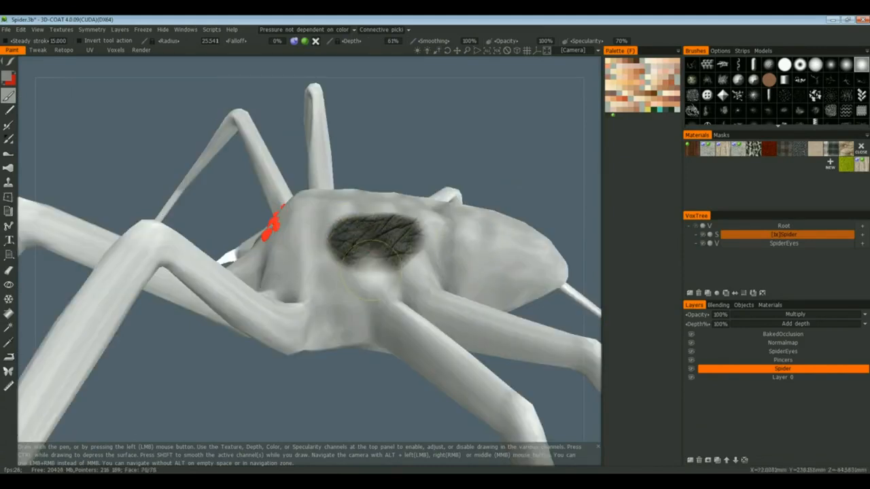
Step: View the wrinkled-skin patch from the spider's front side, and undo the patch
right_drag(373, 266, 386, 245)
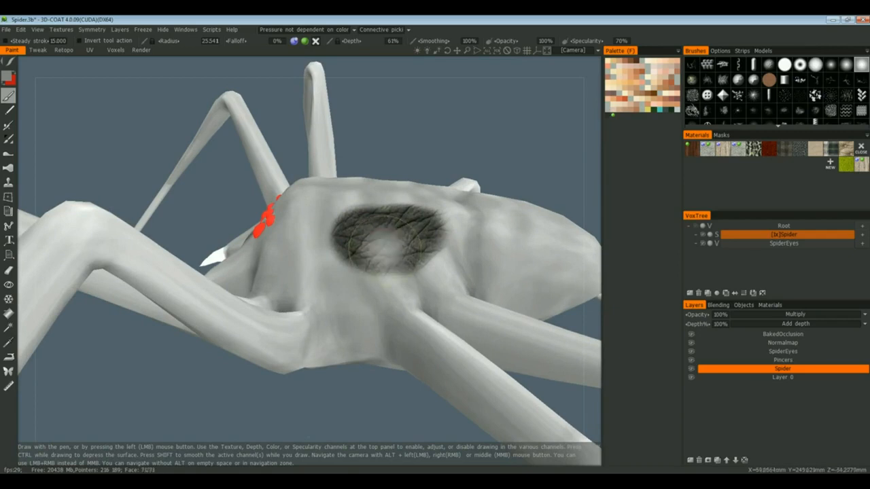
right_drag(348, 119, 350, 133)
drag(350, 136, 416, 155)
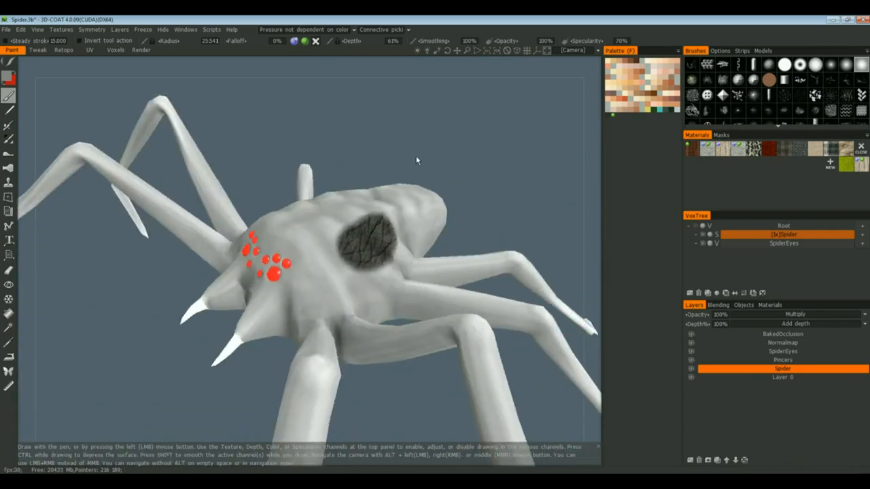
drag(410, 147, 413, 164)
right_drag(409, 171, 404, 214)
drag(404, 214, 186, 76)
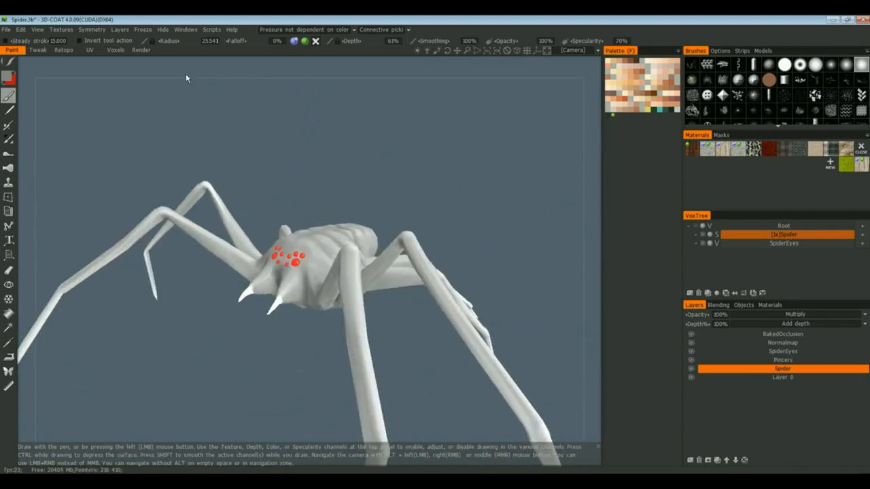
Step: Unhide the Root volume in the Voxels room and view the sculpted spider up close
click(117, 50)
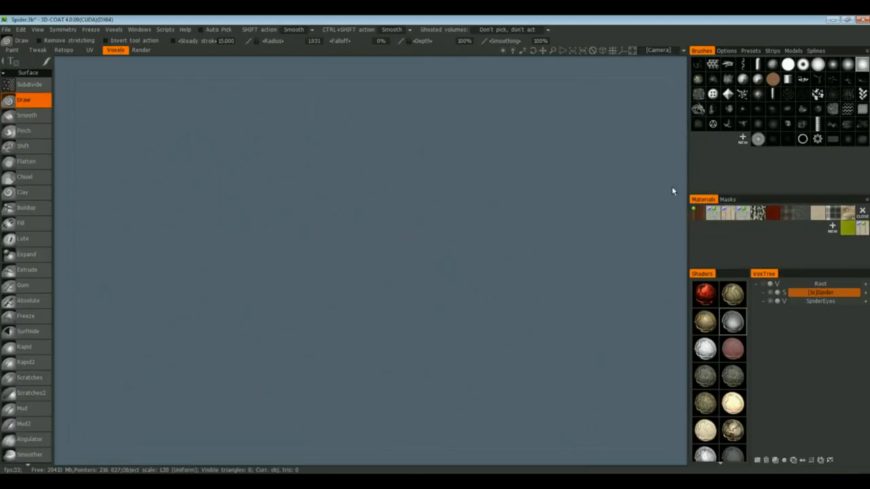
click(763, 284)
drag(542, 258, 521, 260)
right_drag(521, 261, 531, 234)
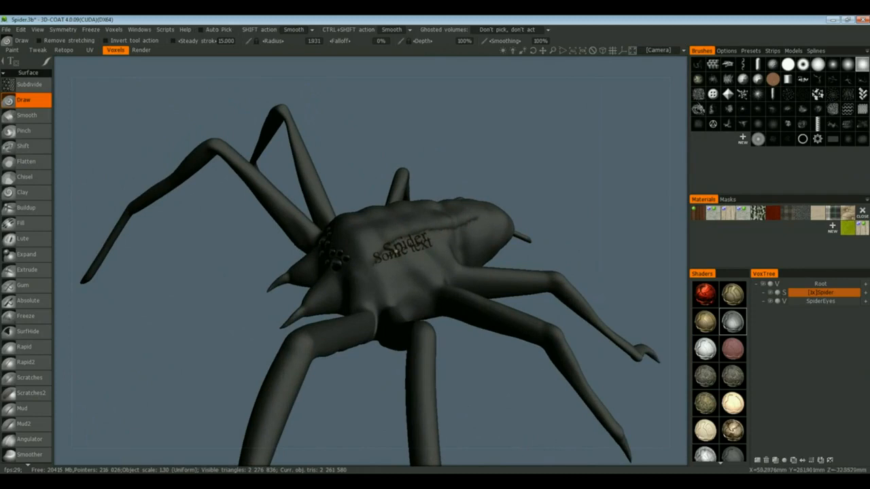
Step: Compare the overlapping voxel and per-pixel spiders in the Paint room by toggling the Root volume, and leave it hidden
click(13, 50)
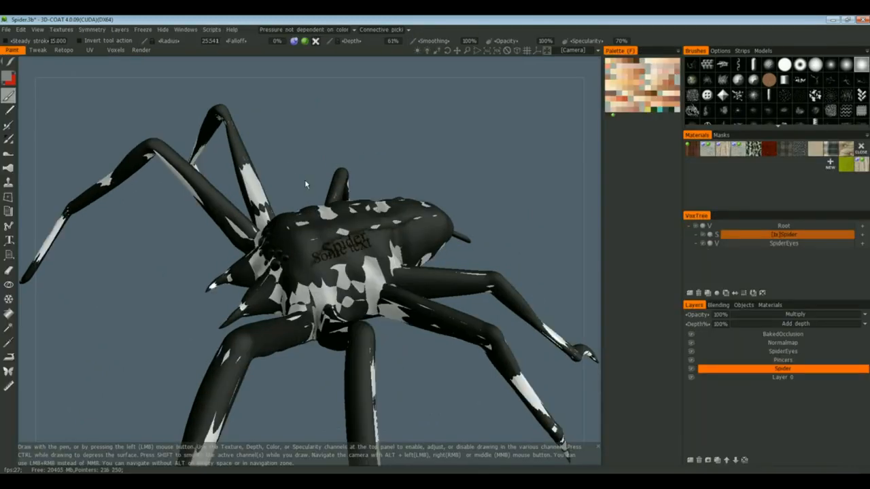
click(698, 231)
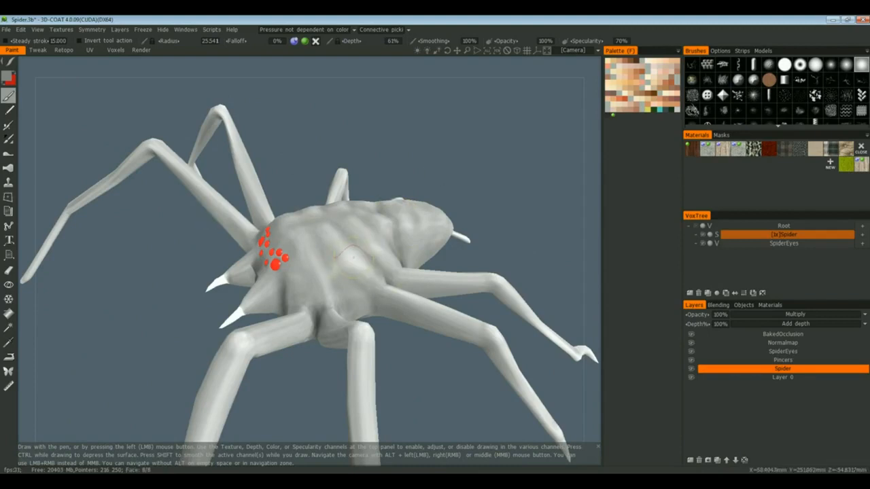
click(696, 227)
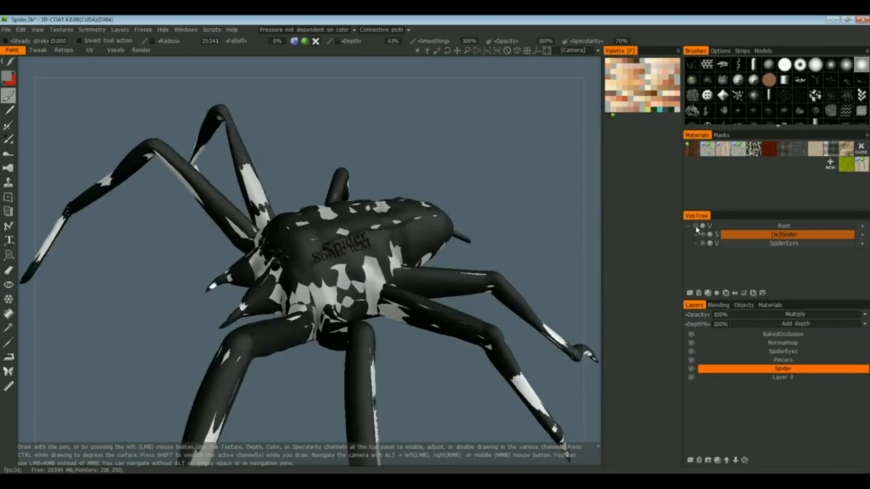
click(695, 228)
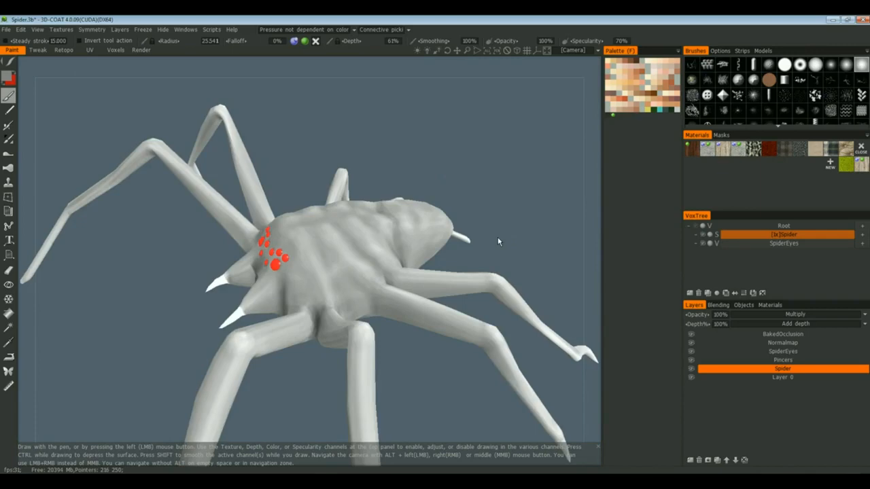
Step: Check the Voxels room with the Root volume hidden, and inspect the per-pixel spider from the front in the Paint room
drag(498, 253, 523, 241)
click(116, 50)
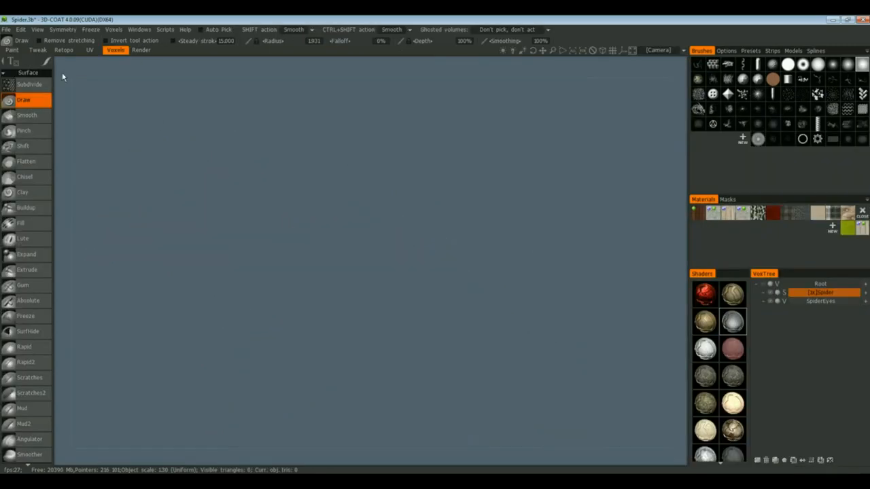
click(15, 51)
drag(344, 176, 371, 227)
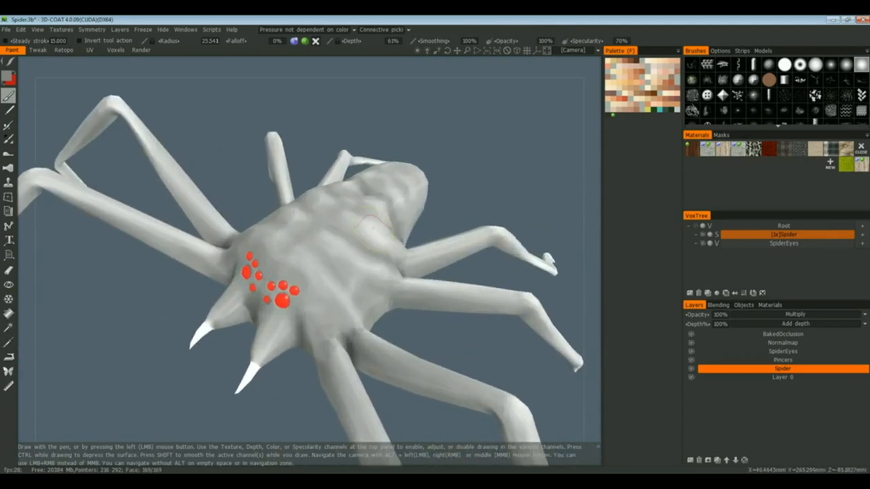
drag(340, 230, 402, 193)
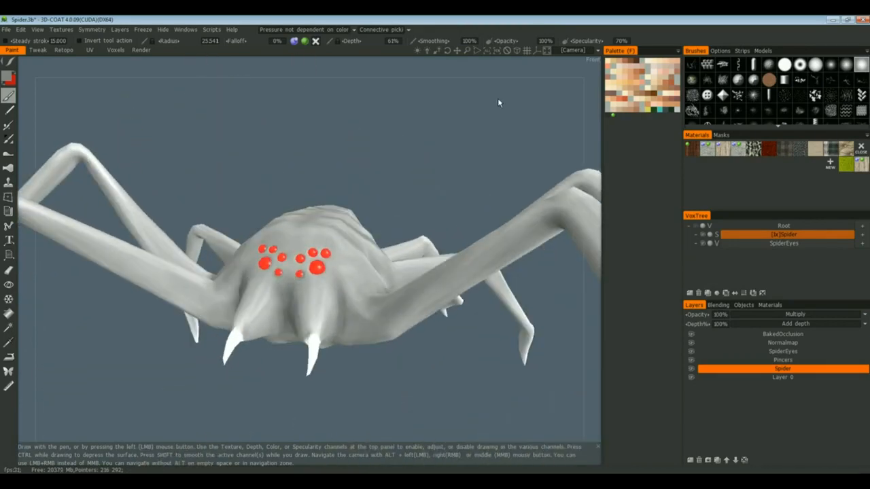
Step: Show the ground grid, view the whole spider from the front and above, and hide the grid
click(526, 51)
click(516, 52)
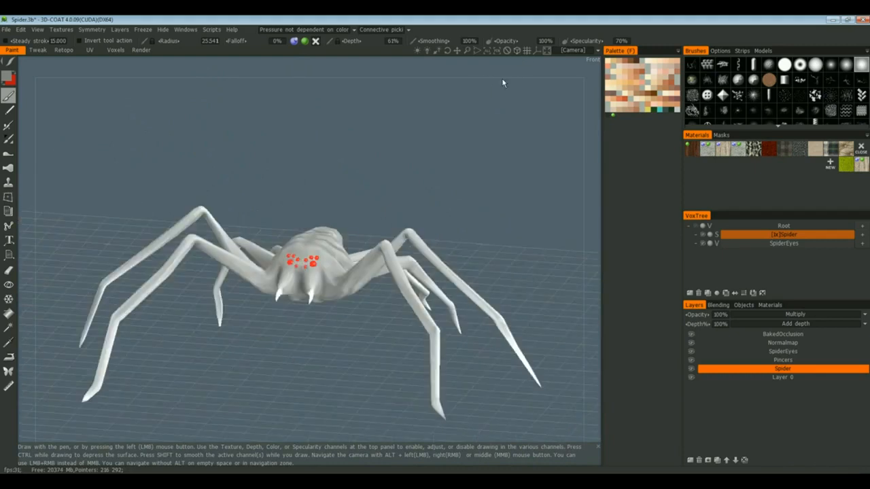
drag(502, 80, 498, 107)
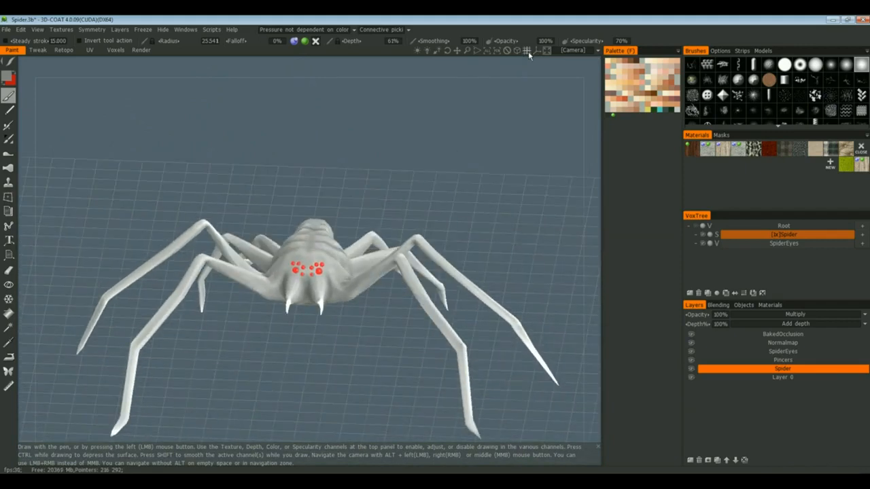
click(592, 52)
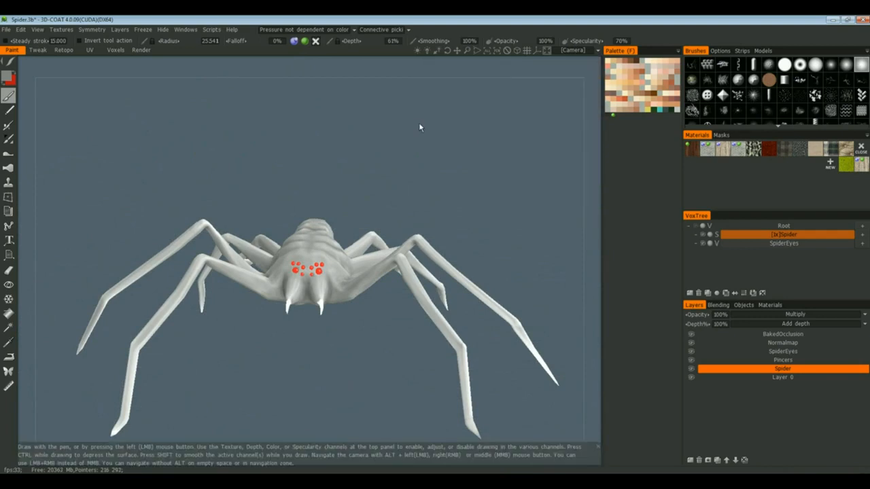
right_drag(355, 123, 360, 179)
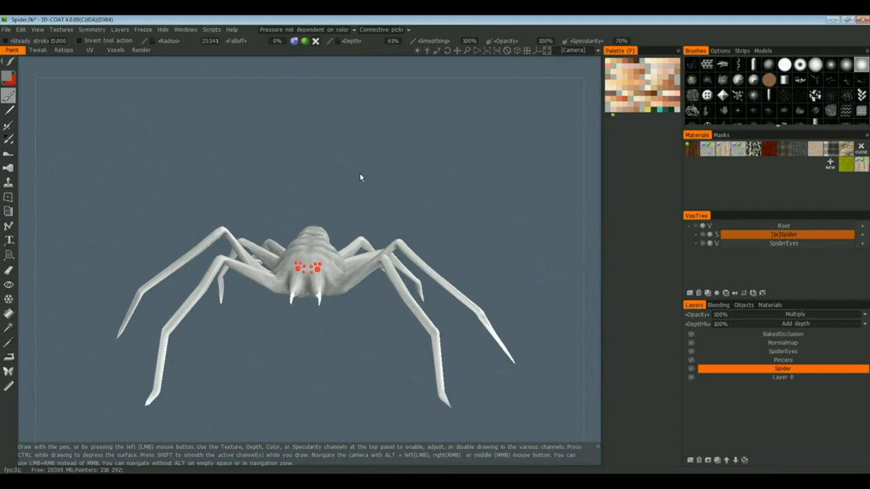